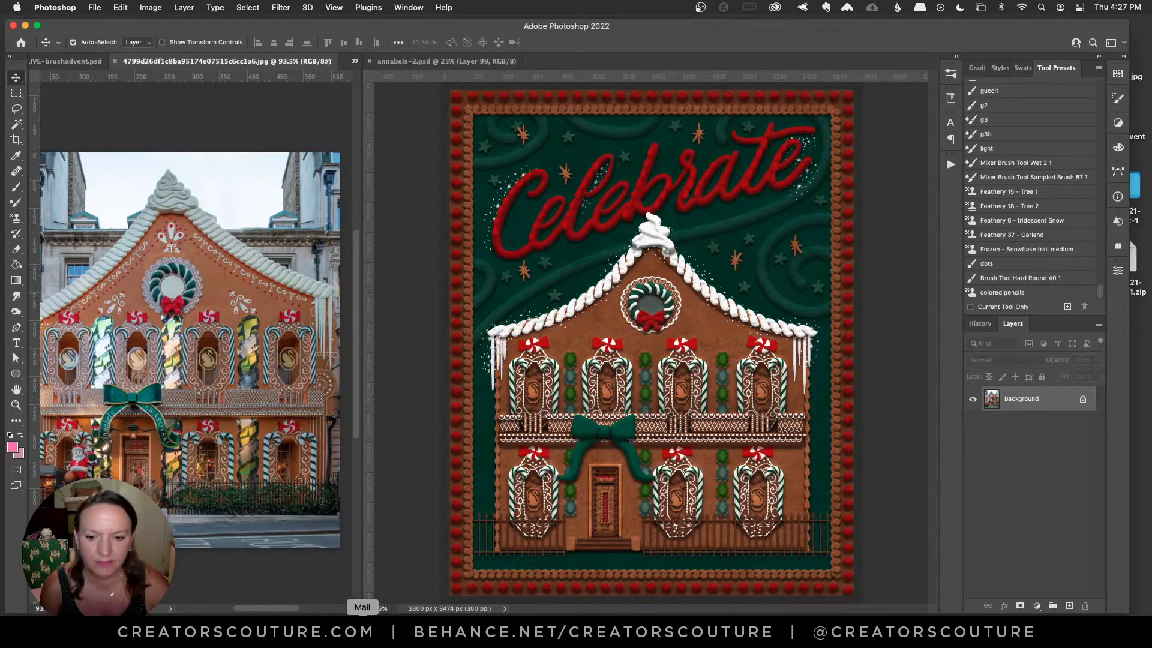
left_click(362, 629)
left_click(301, 87)
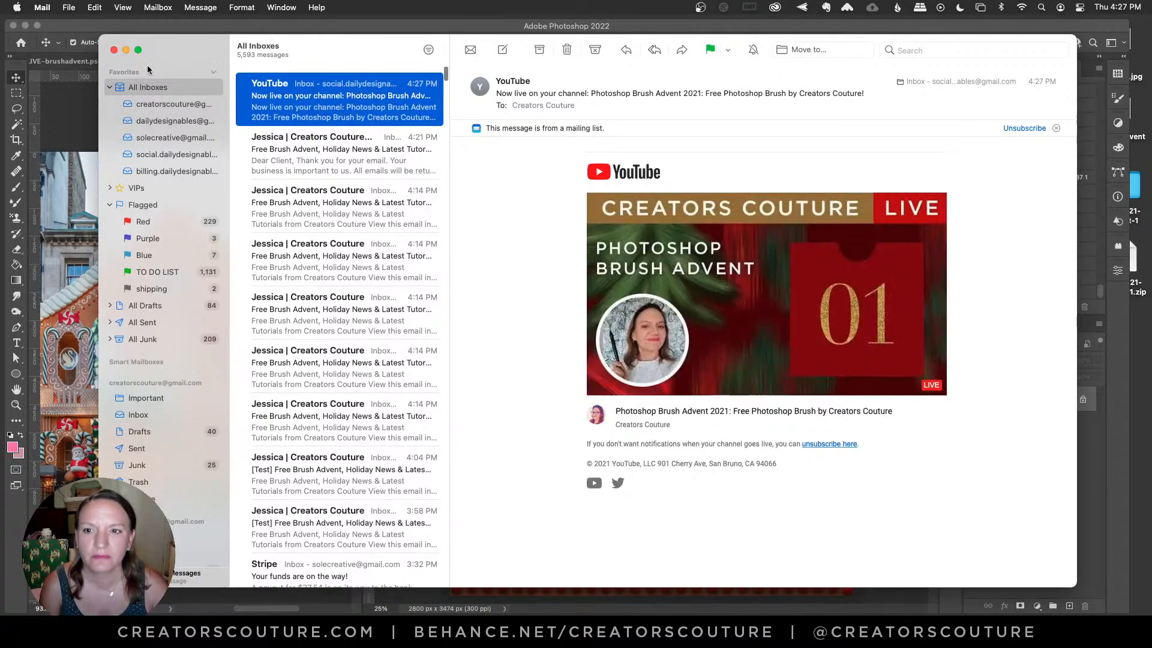
left_click(114, 50)
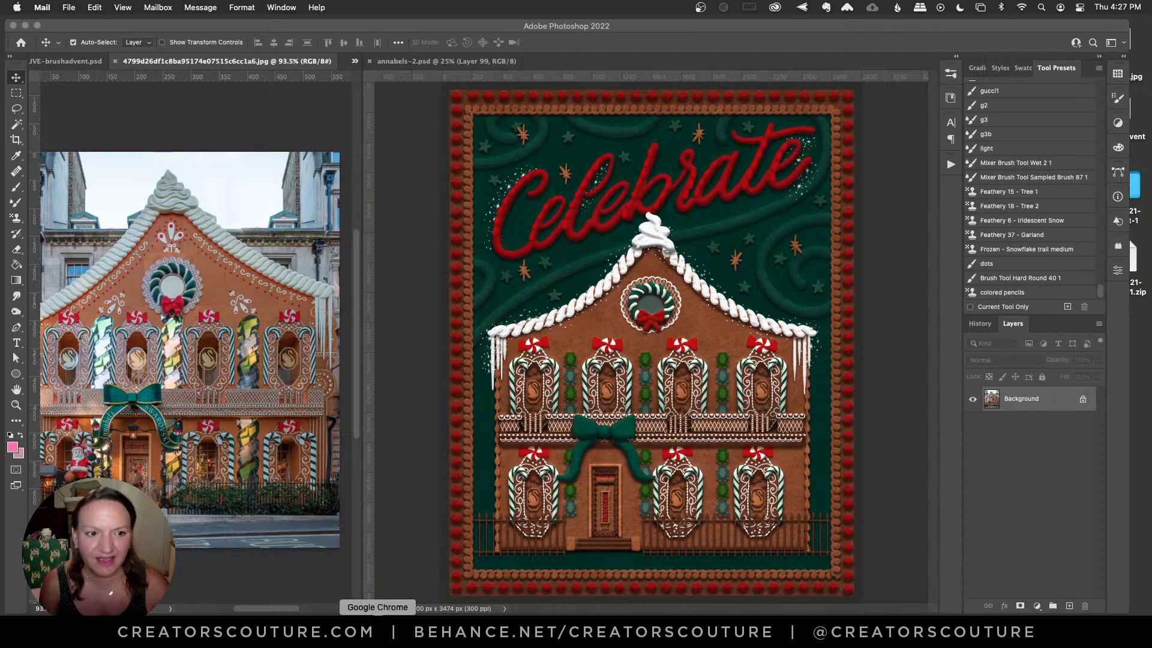
Switch to Google Chrome and check the live status on the Behance livestream dashboard
left_click(377, 630)
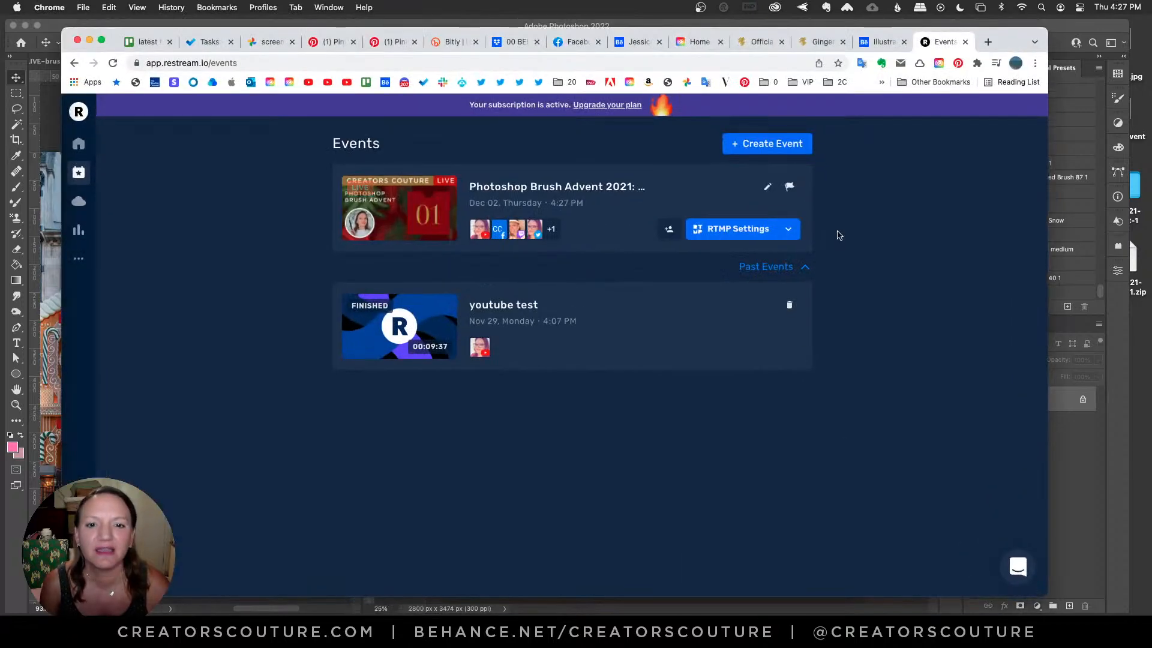
left_click(880, 43)
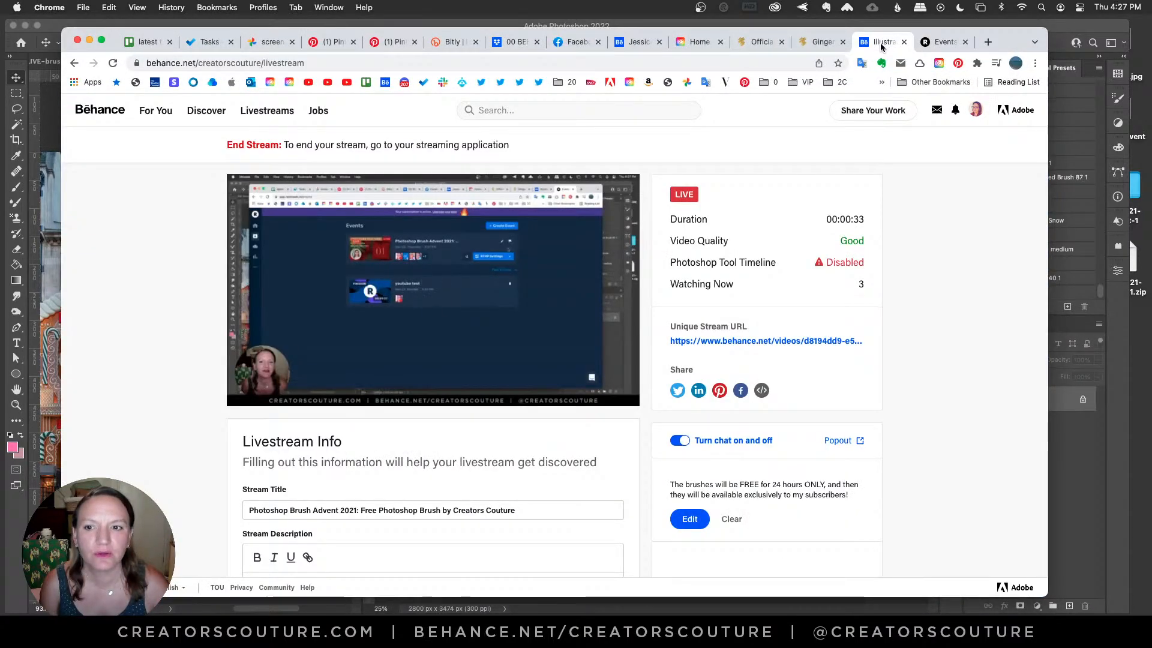
mouse_move(873, 113)
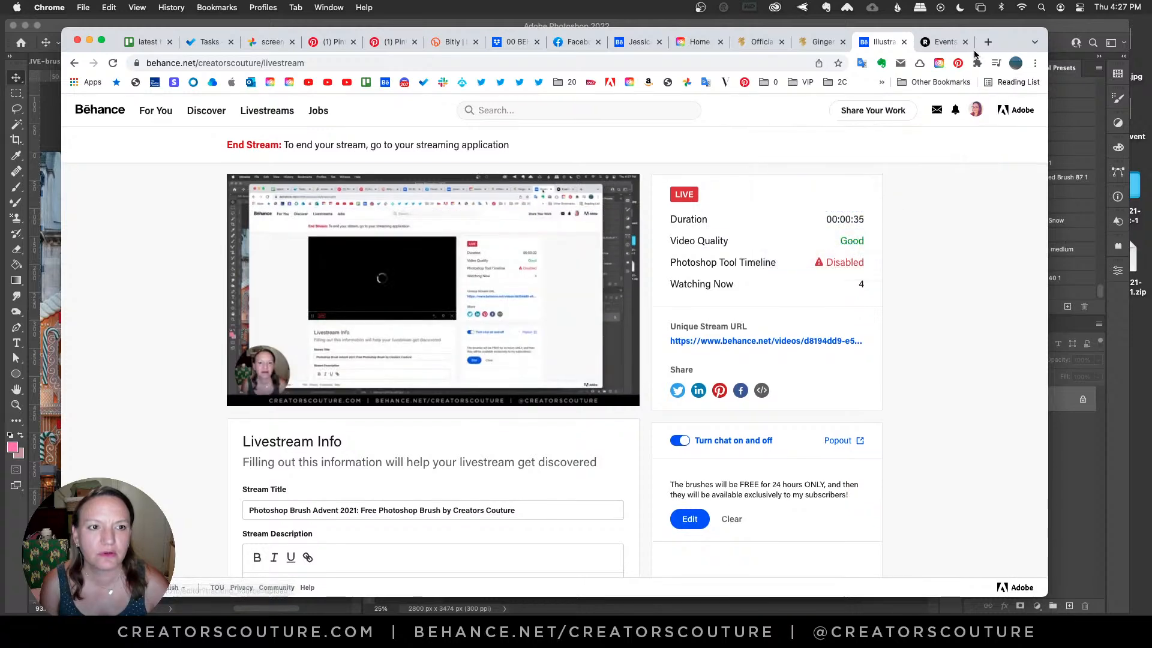
left_click_drag(1006, 47, 1023, 45)
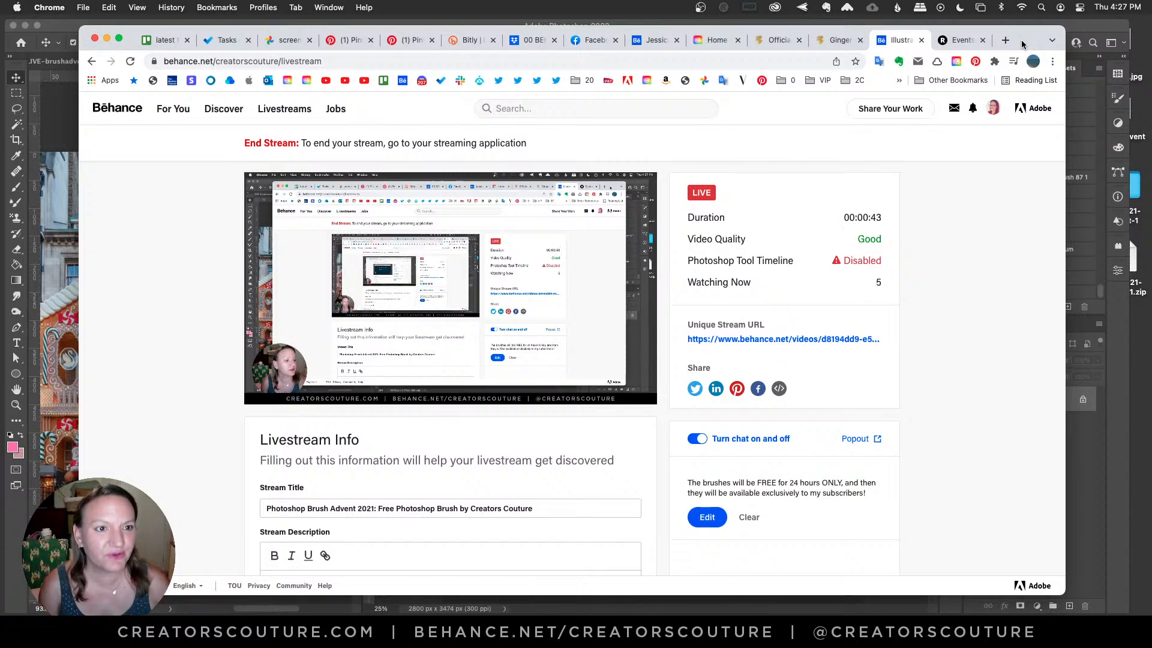
View the livestreams on the Behance profile, then return to Photoshop
left_click(992, 108)
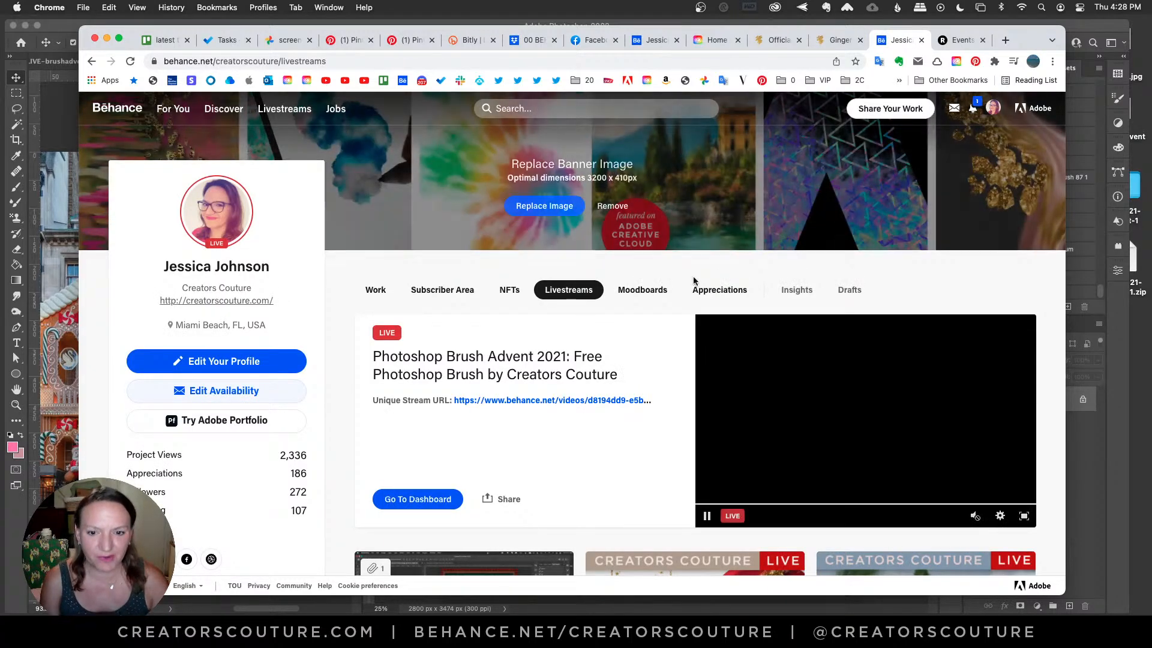
scroll(722, 253, "down", 2)
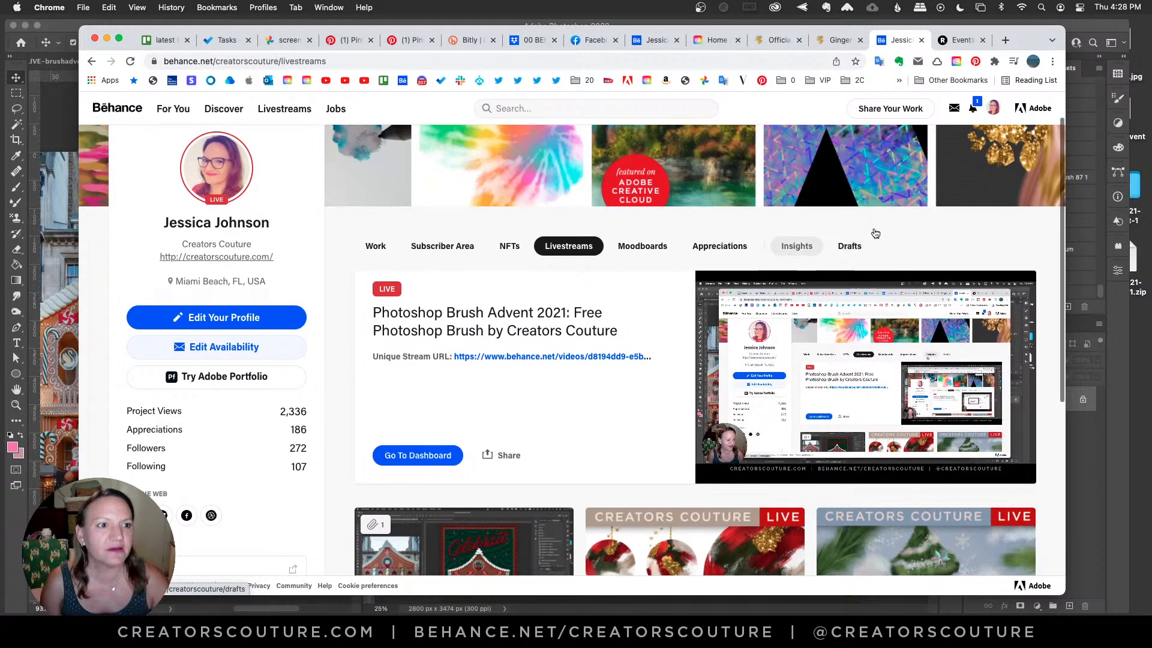
left_click(1083, 30)
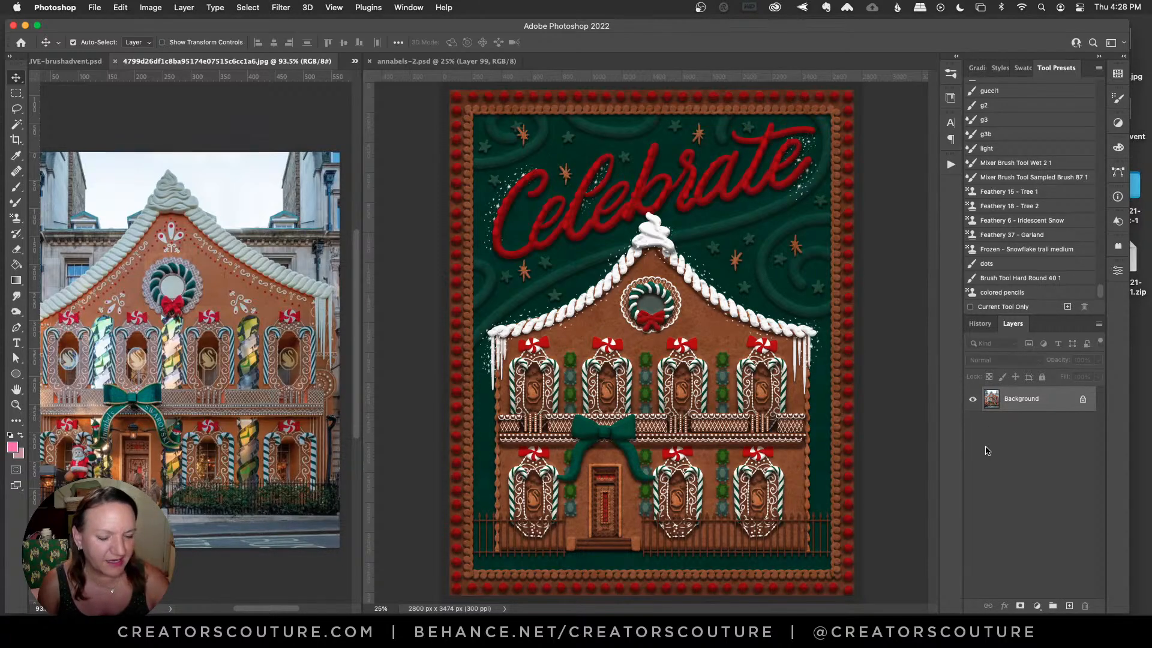
Open Restream Chat, place its window over the tool presets beside the artwork, and return to Photoshop
left_click(902, 627)
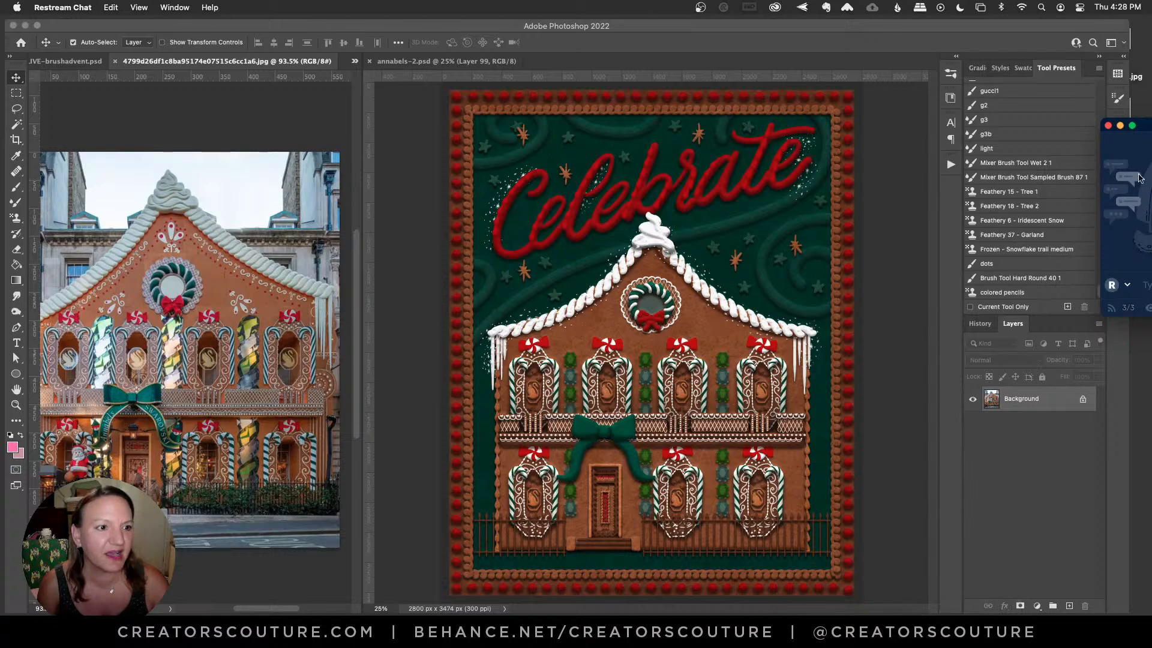
left_click_drag(1148, 129, 1025, 91)
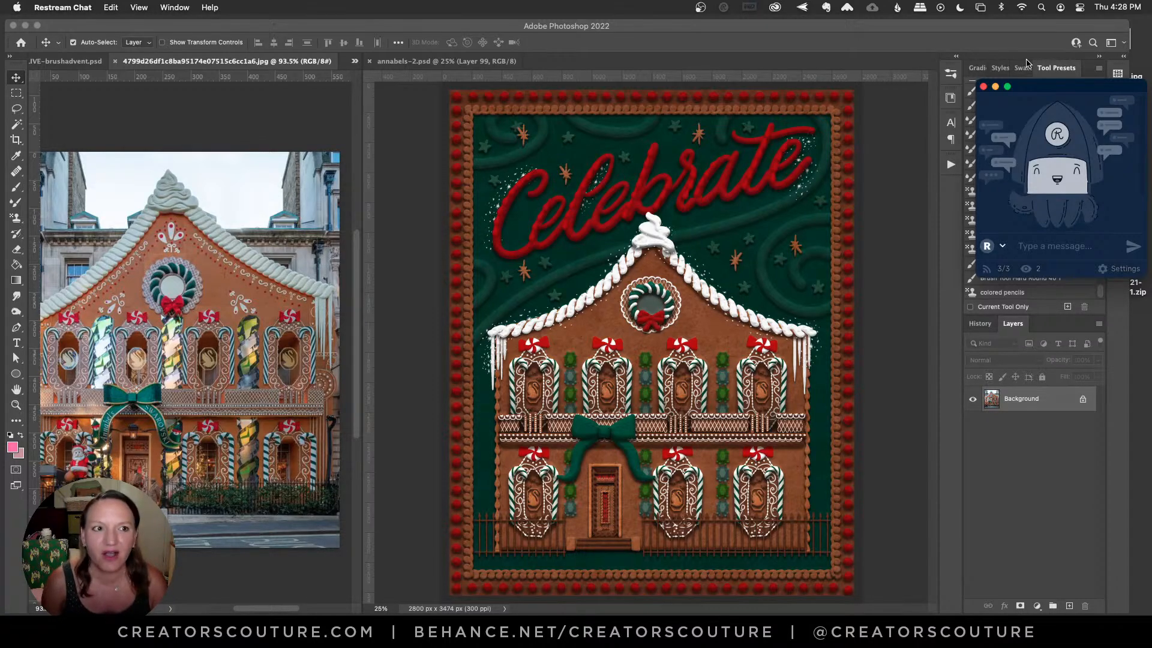
left_click_drag(1034, 85, 1036, 85)
left_click(841, 27)
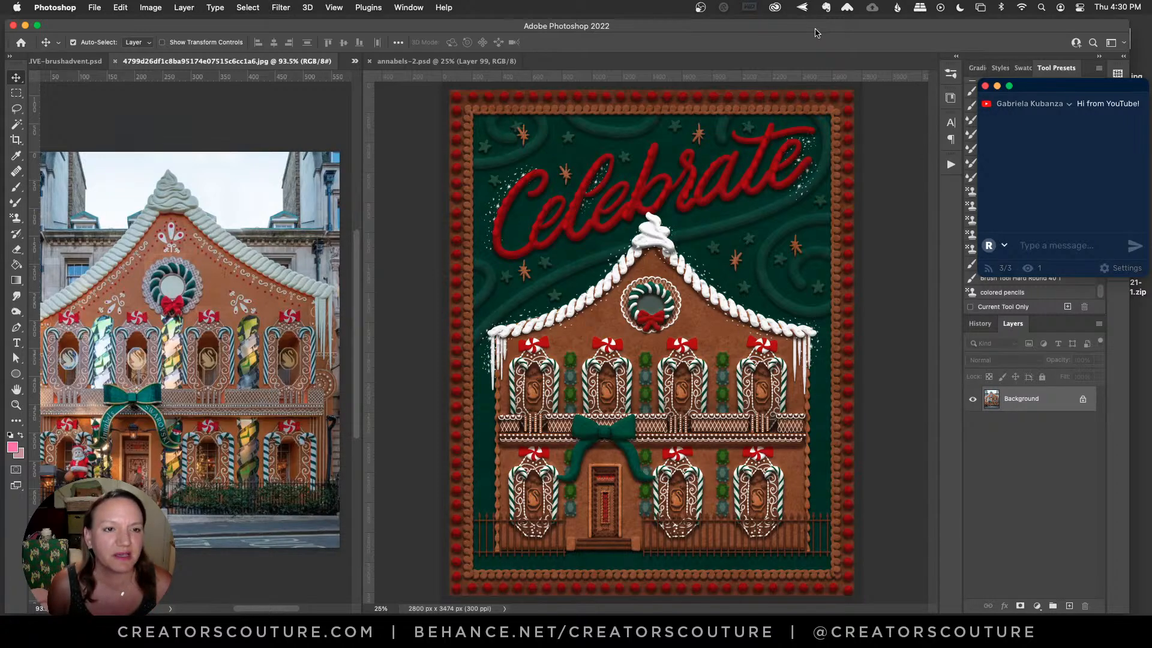
left_click_drag(1079, 87, 1074, 47)
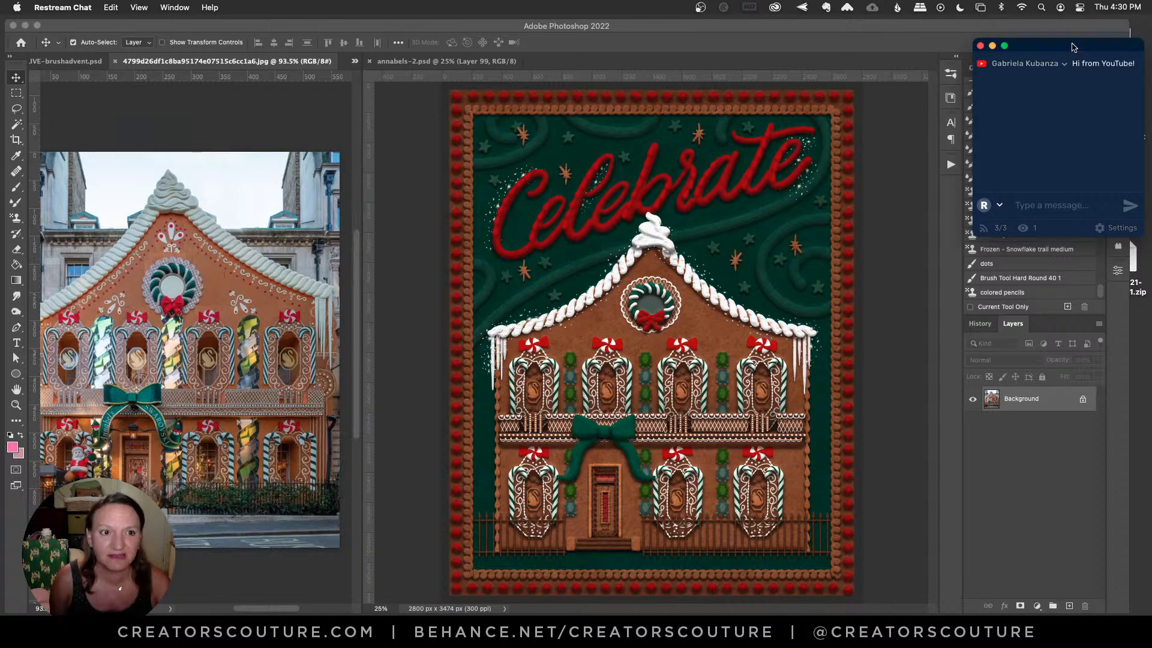
left_click(755, 25)
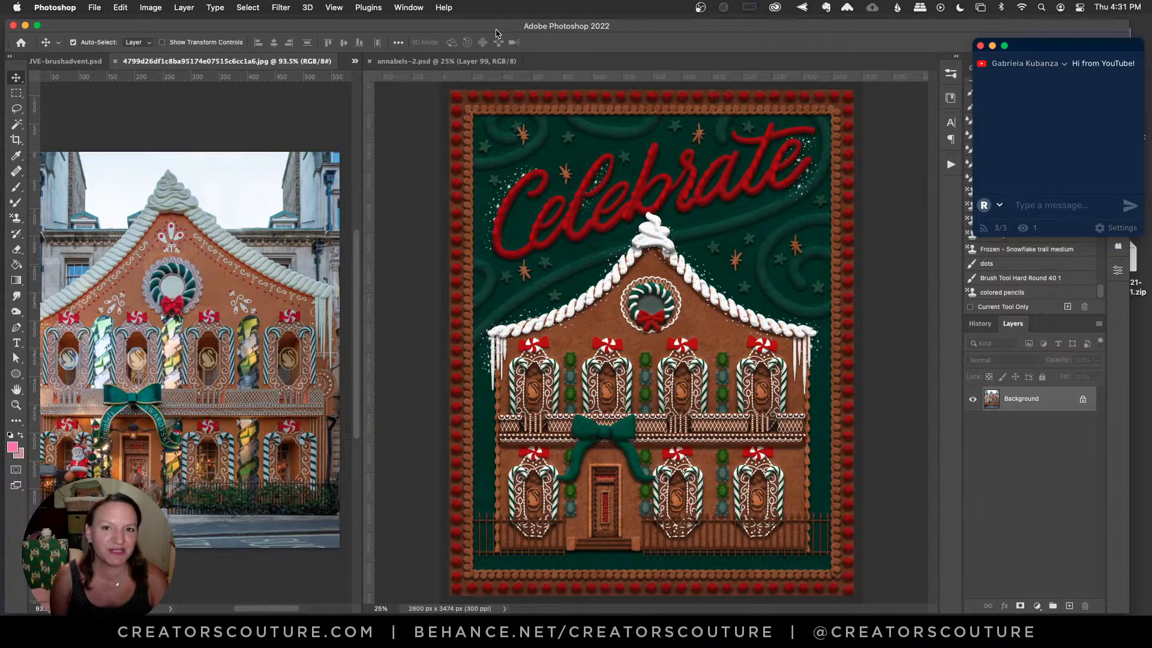
Examine the roof and lettering of the annabels-2.psd artwork alongside the gingerbread house reference photo
left_click(16, 405)
left_click(603, 312)
left_click(682, 244)
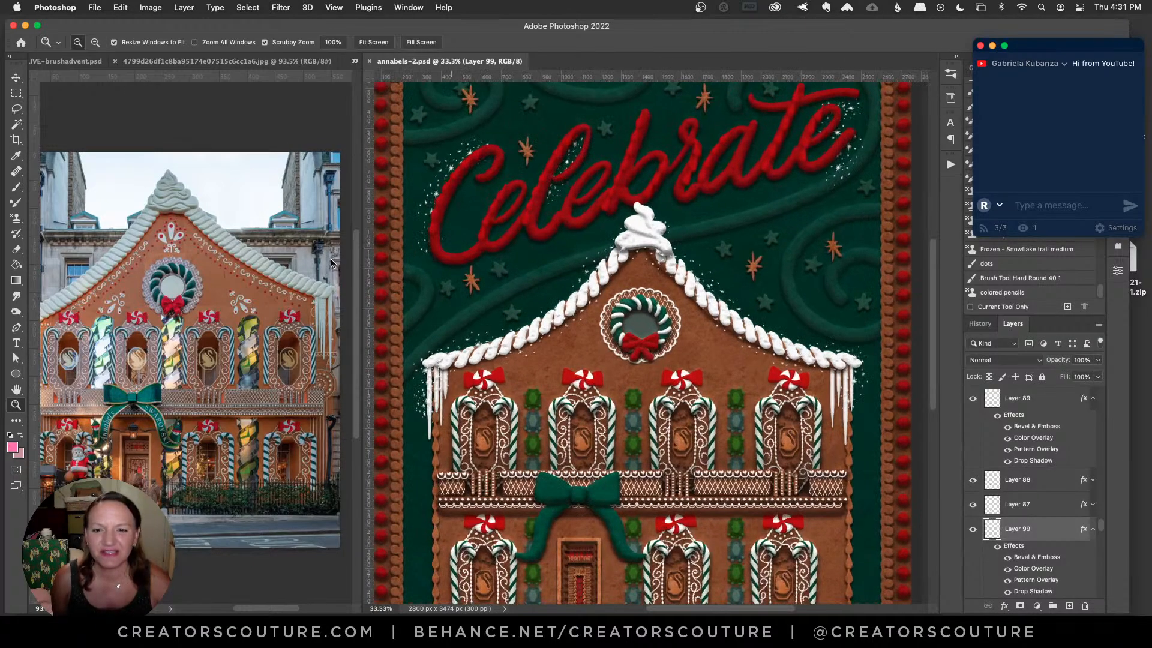
left_click(185, 266)
left_click(211, 307)
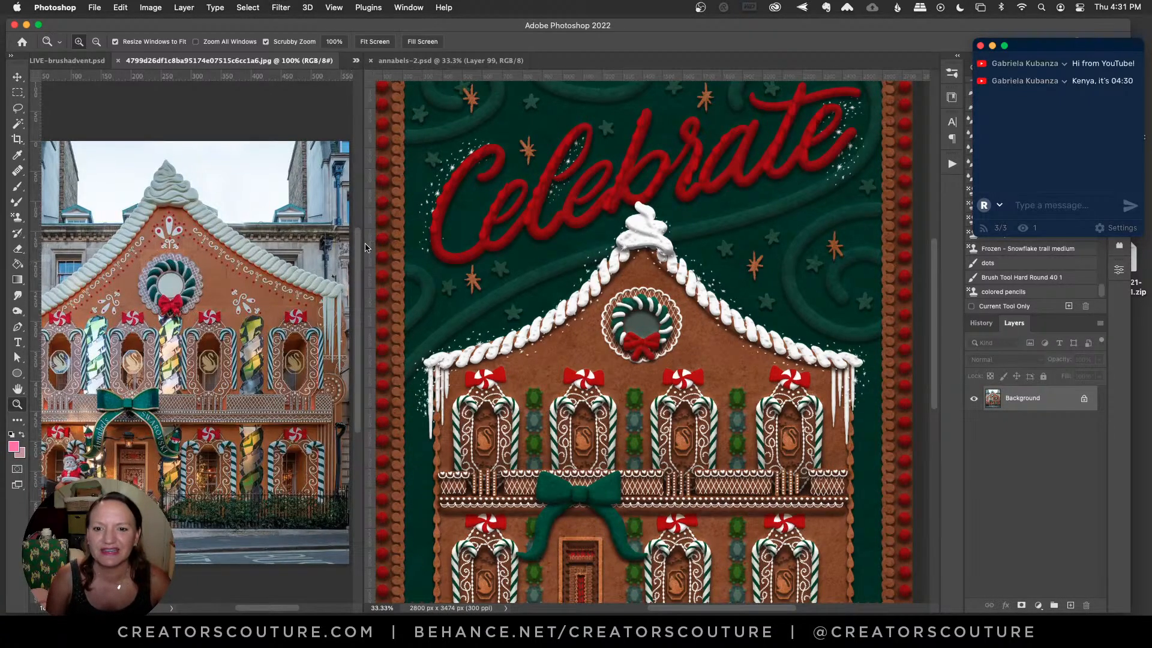
left_click_drag(364, 223, 409, 232)
left_click(218, 326)
left_click(218, 326, "alt")
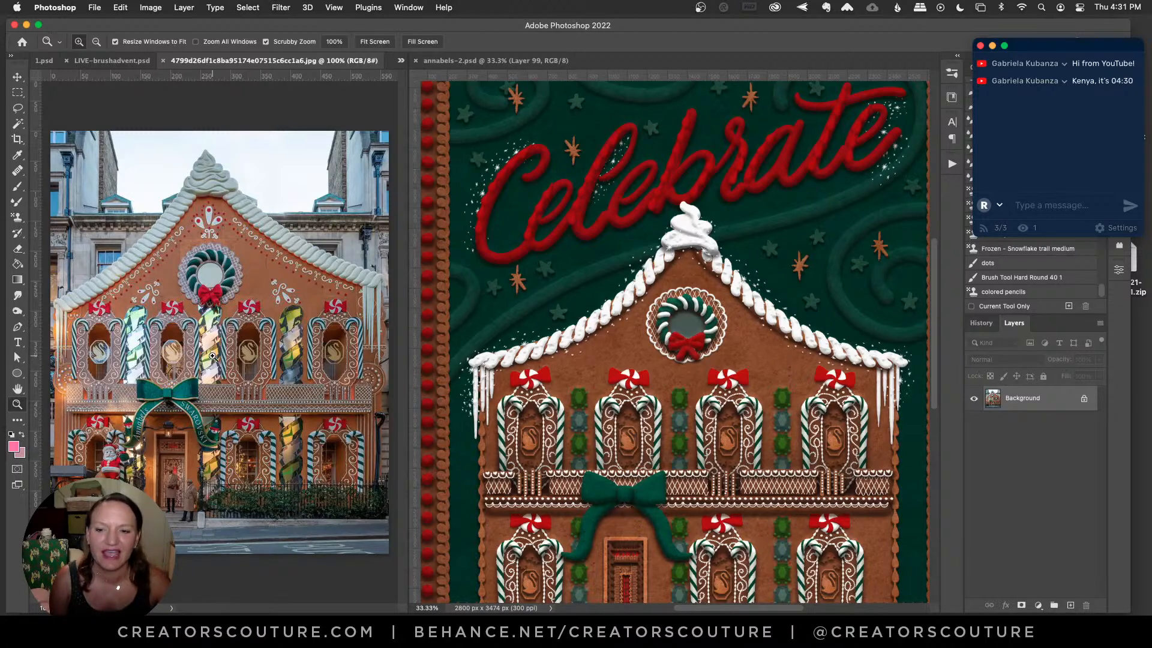
Look over the whole Celebrate poster, from the fence to the lettering, against the full facade in the reference photo
scroll(610, 354, "down", 5)
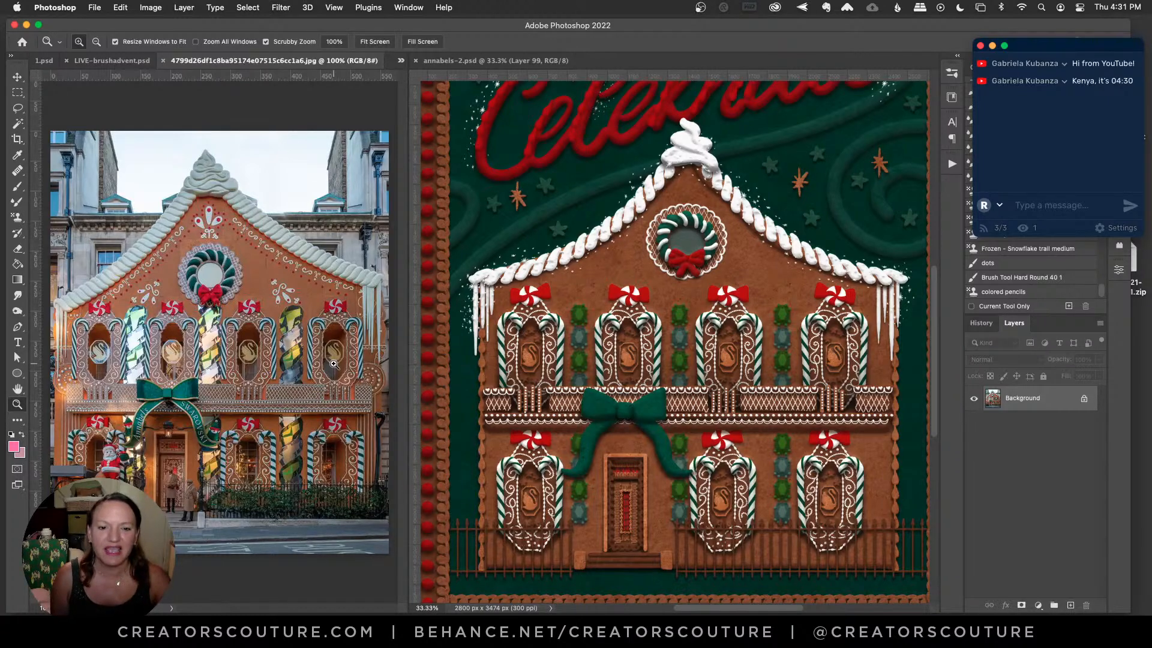
scroll(480, 381, "up", 8)
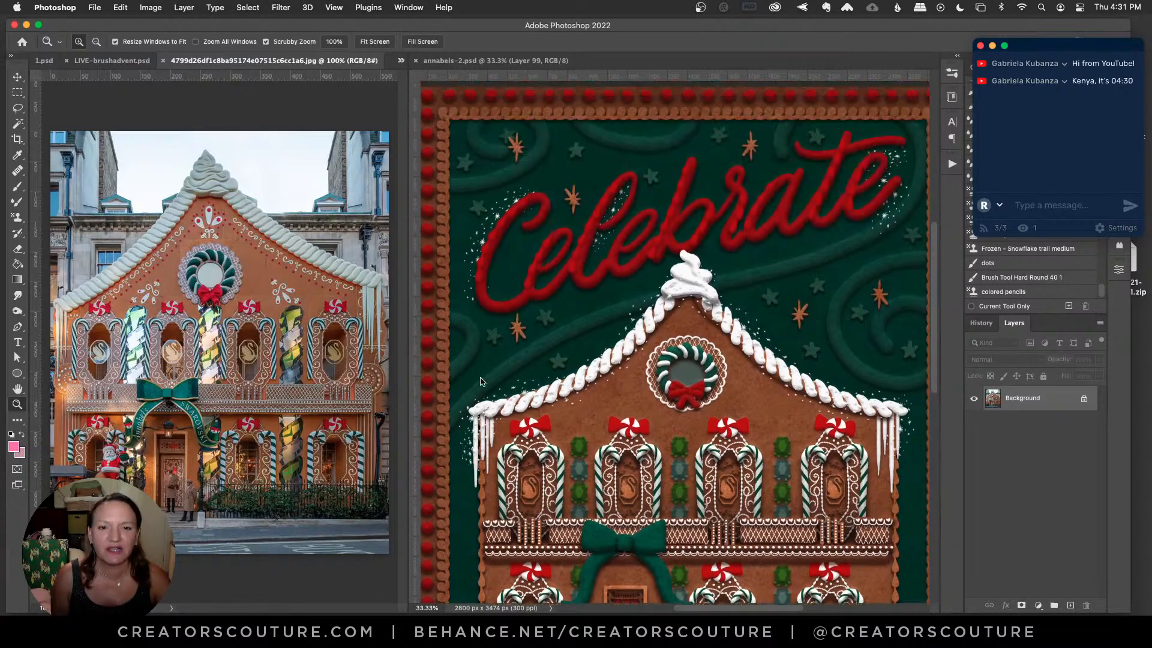
scroll(480, 382, "up", 1)
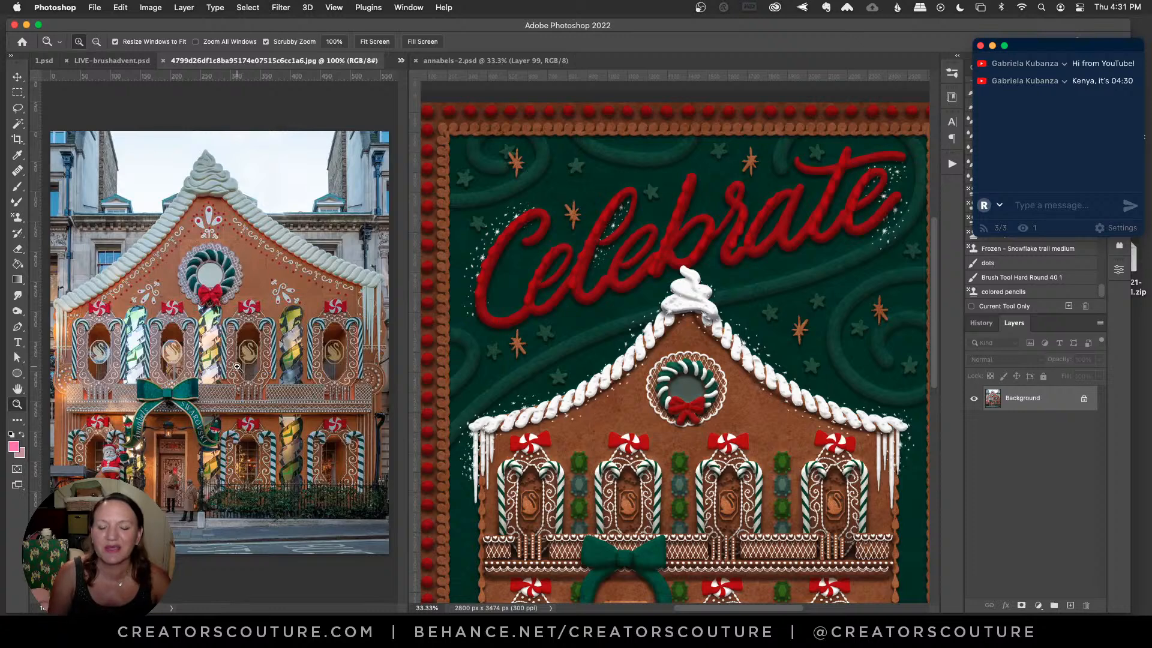
left_click(234, 366, "alt")
left_click_drag(234, 366, 258, 367)
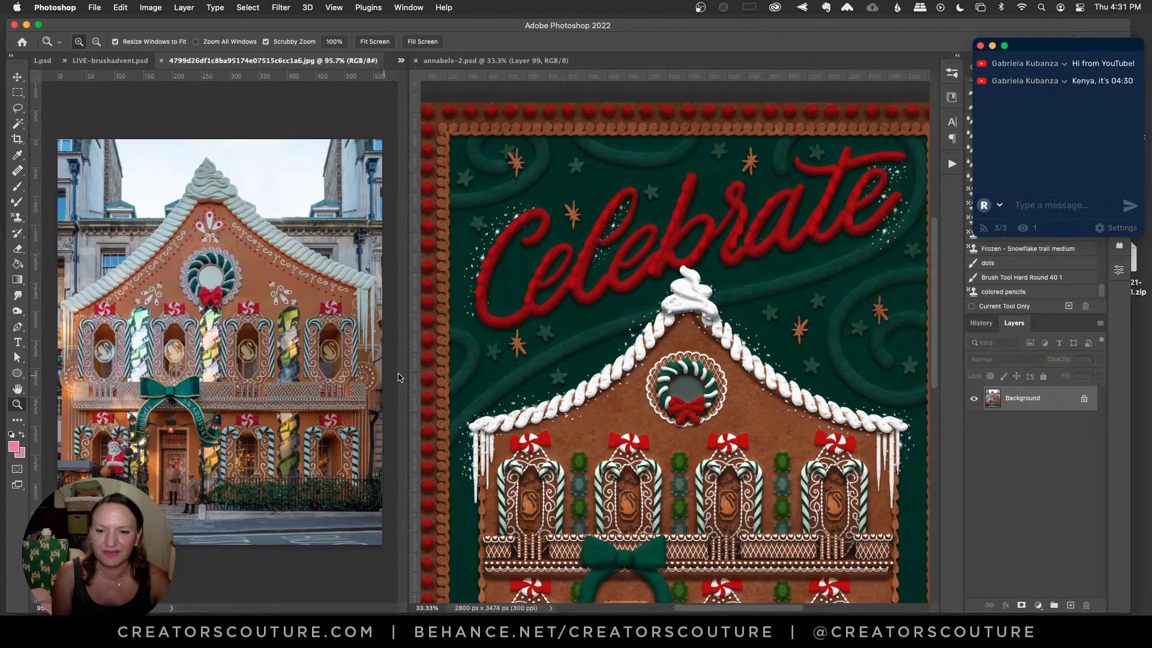
left_click_drag(405, 373, 365, 378)
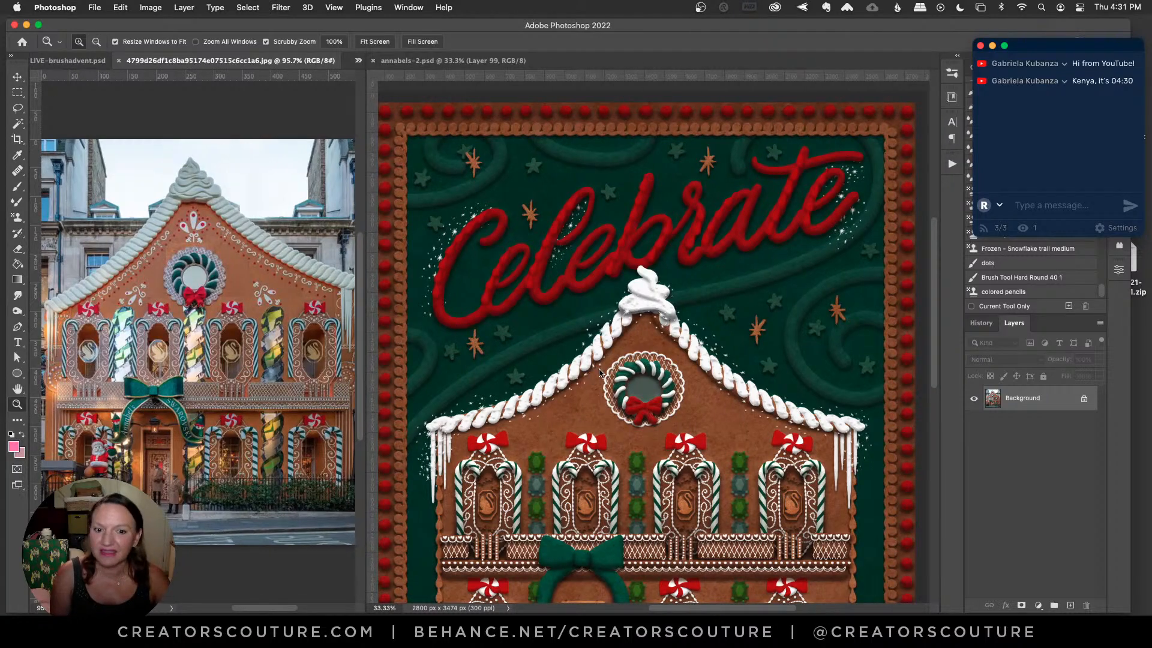
left_click(600, 370, "alt")
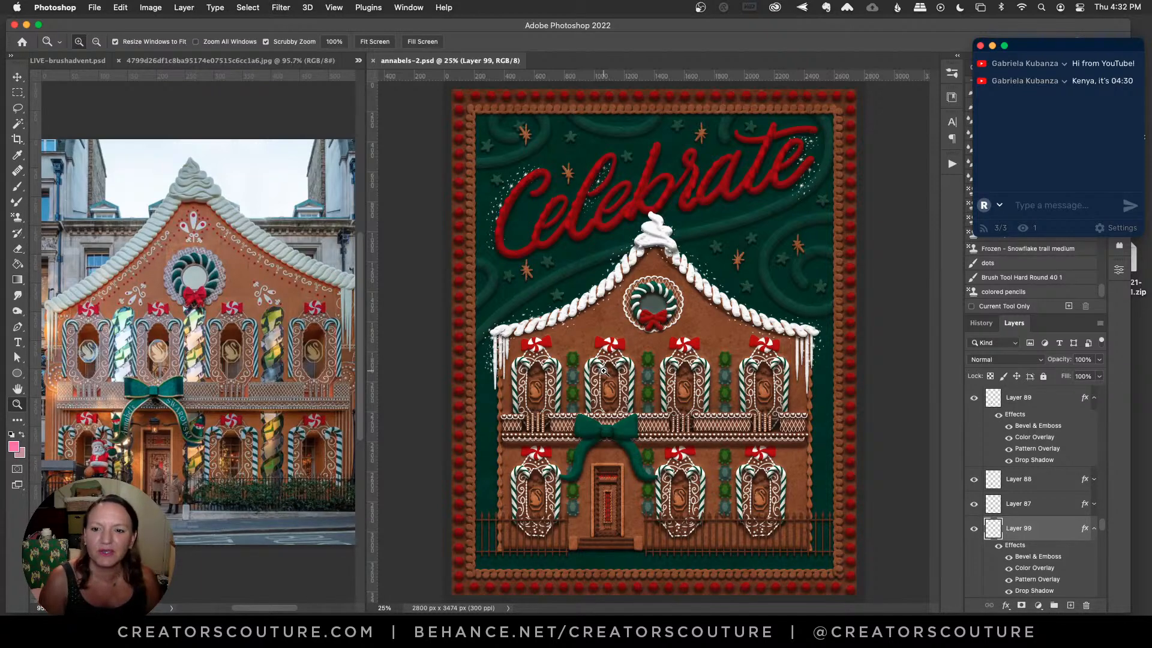
Compare the icicles and left-hand upper windows in the artwork at 50% with the reference photo at 200%
left_click_drag(536, 401, 532, 405)
scroll(531, 404, "down", 2)
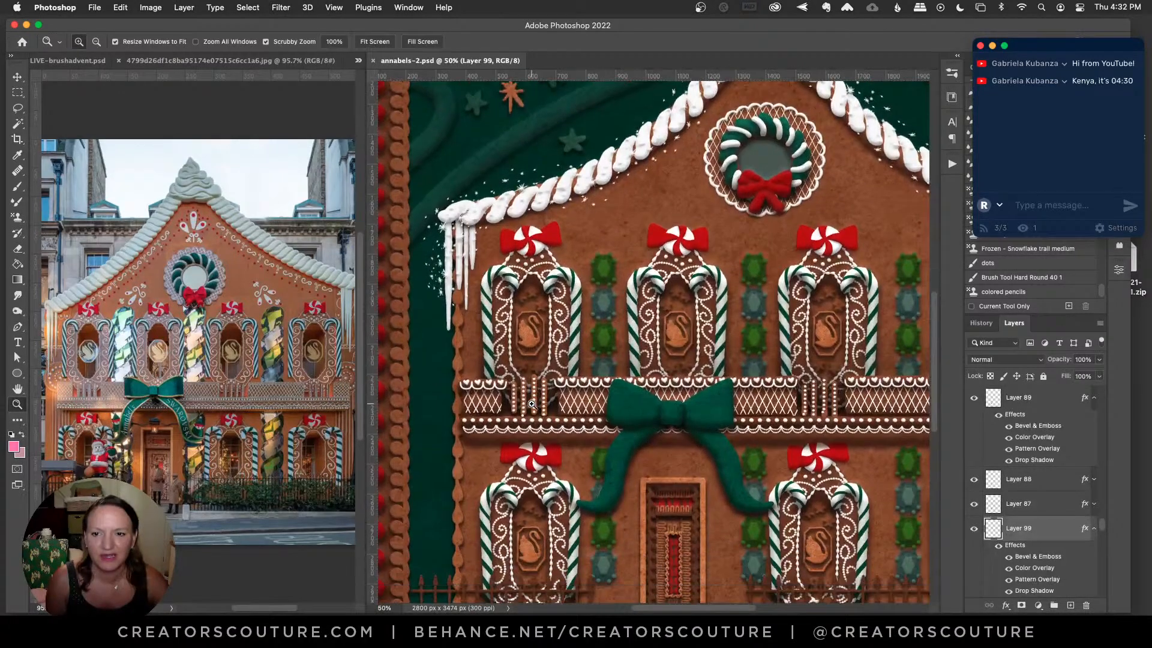
scroll(519, 301, "left", 3)
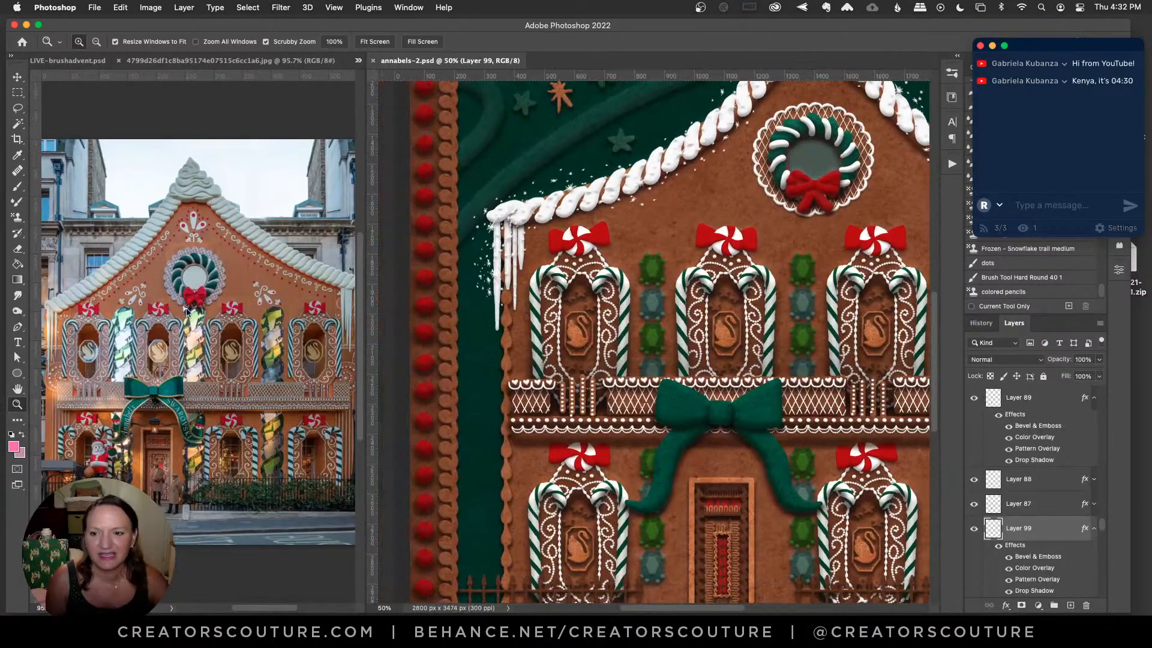
left_click(96, 315)
left_click(96, 315)
left_click(81, 347)
scroll(81, 348, "left", 4)
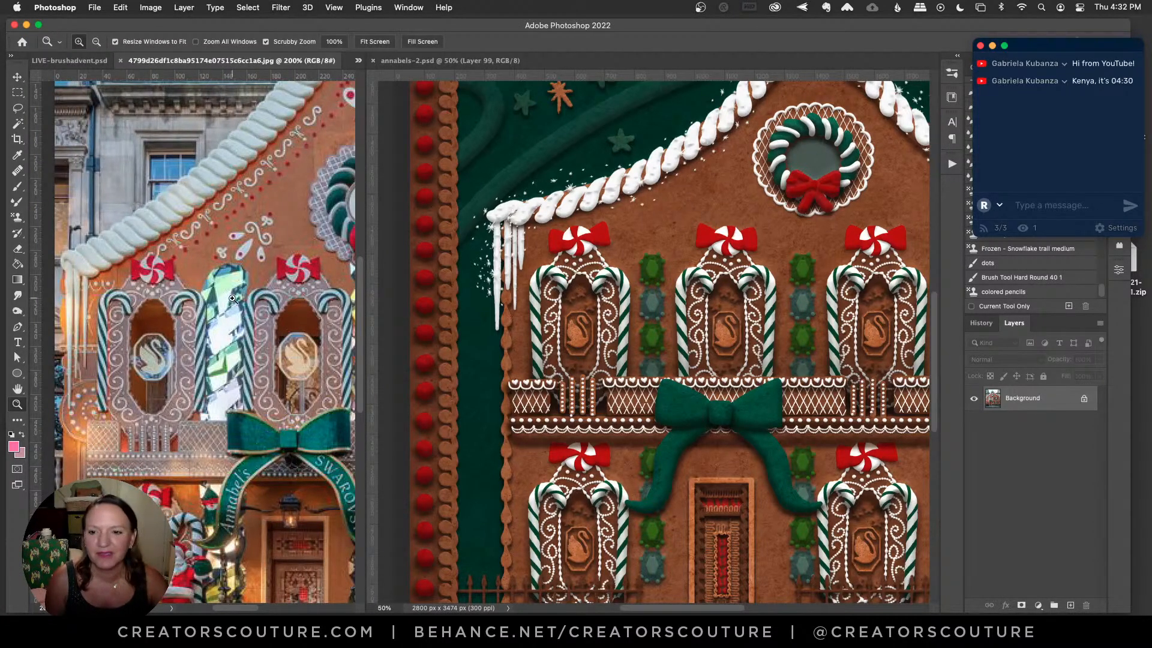
Compare the wreath, gem columns and remaining upper-floor windows between the artwork and the reference photo
scroll(564, 291, "right", 2)
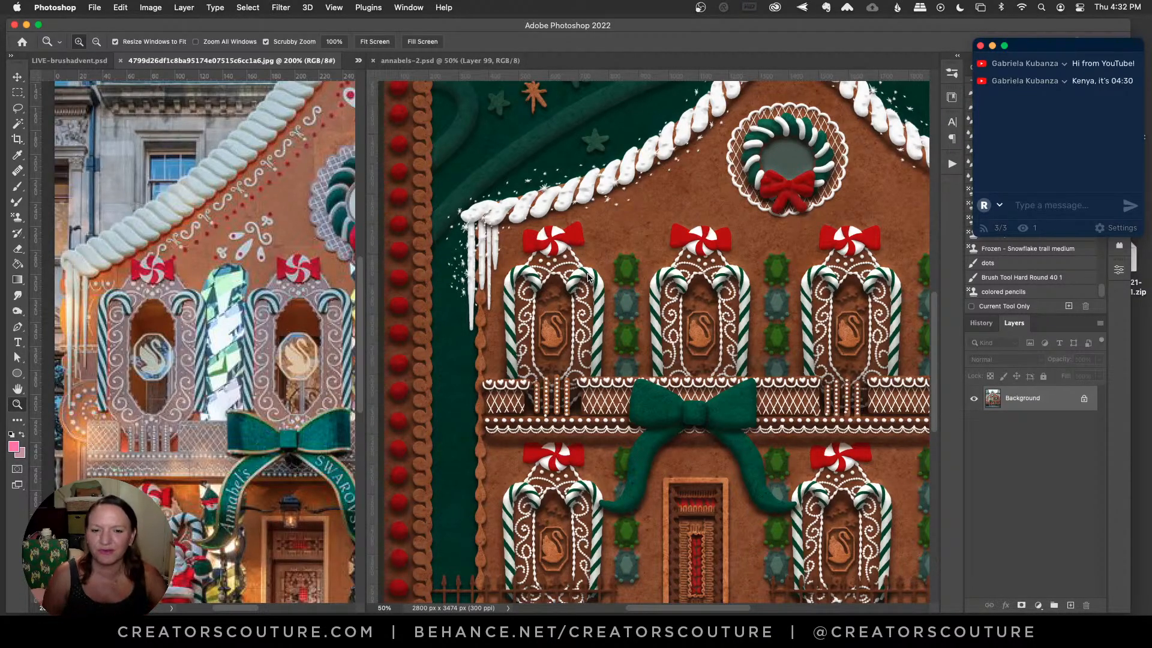
scroll(587, 279, "right", 1)
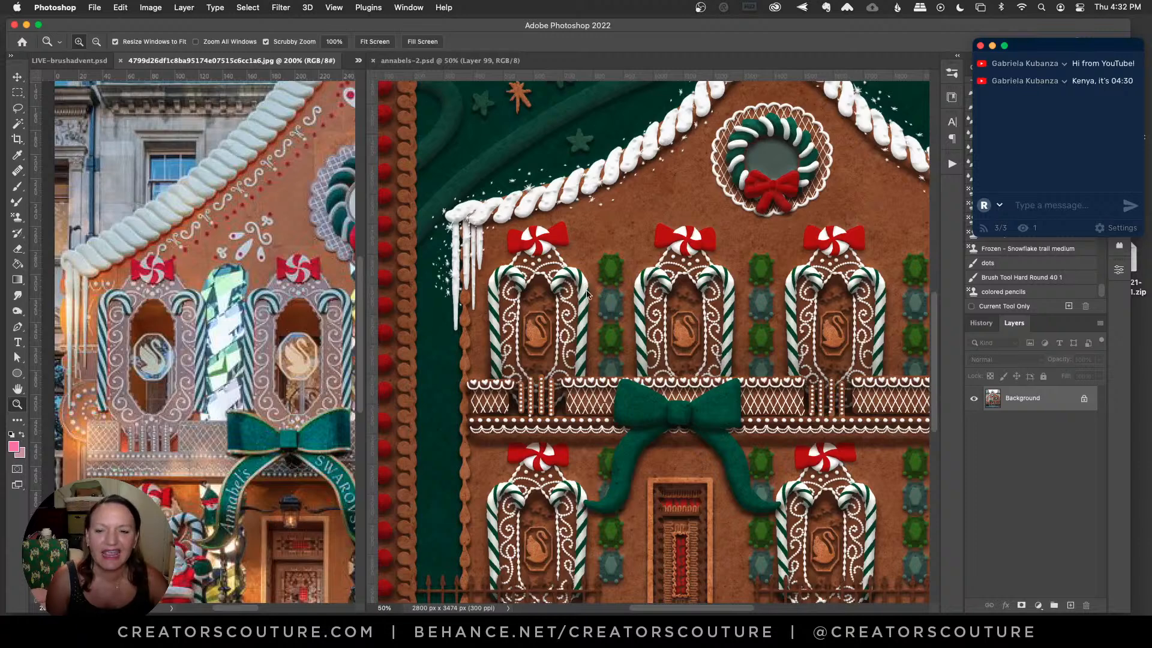
scroll(586, 293, "right", 4)
scroll(586, 292, "right", 3)
scroll(272, 294, "right", 8)
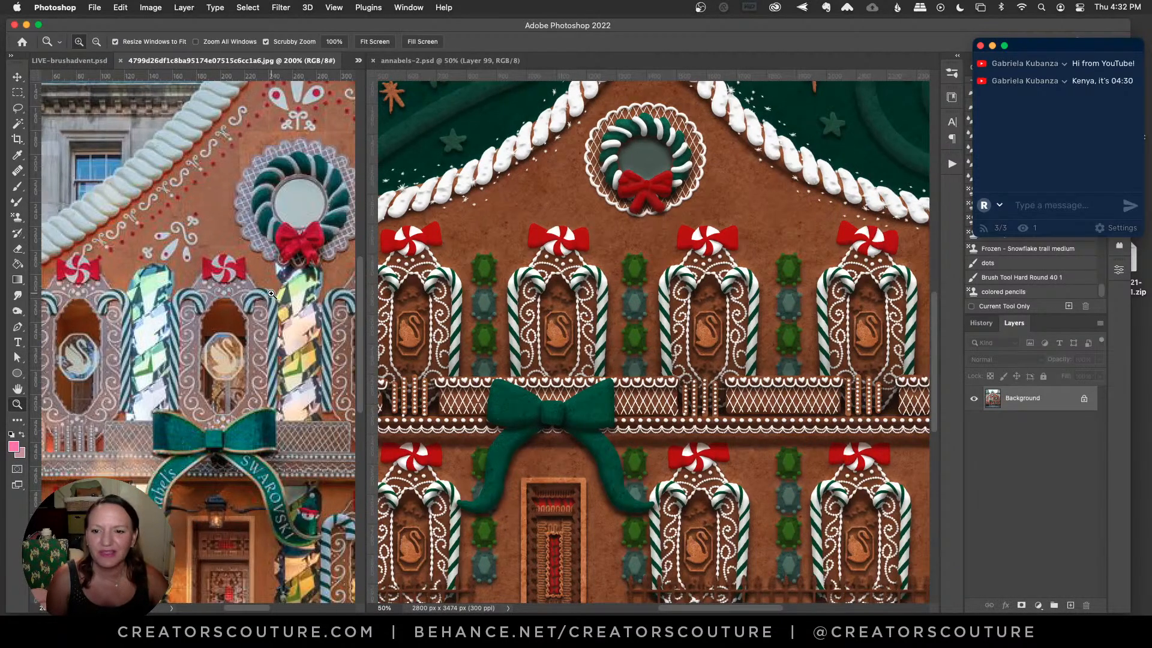
scroll(271, 294, "right", 6)
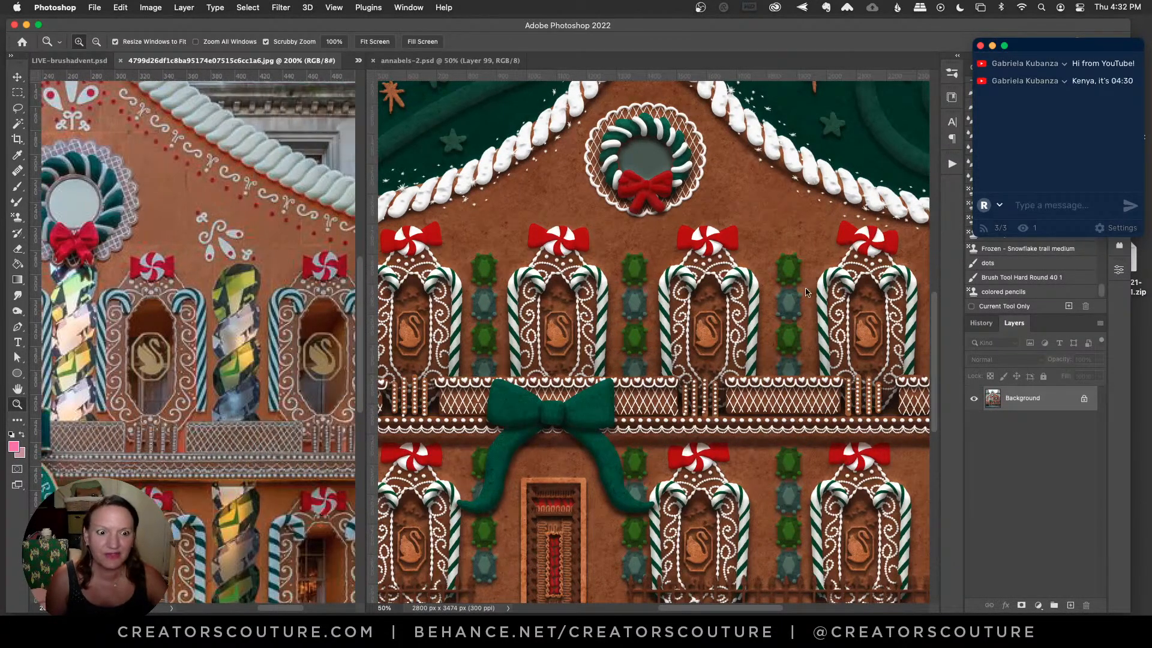
Compare the balcony, green bow, front door, ground-floor windows and fence between the artwork and the reference photo
scroll(806, 292, "down", 3)
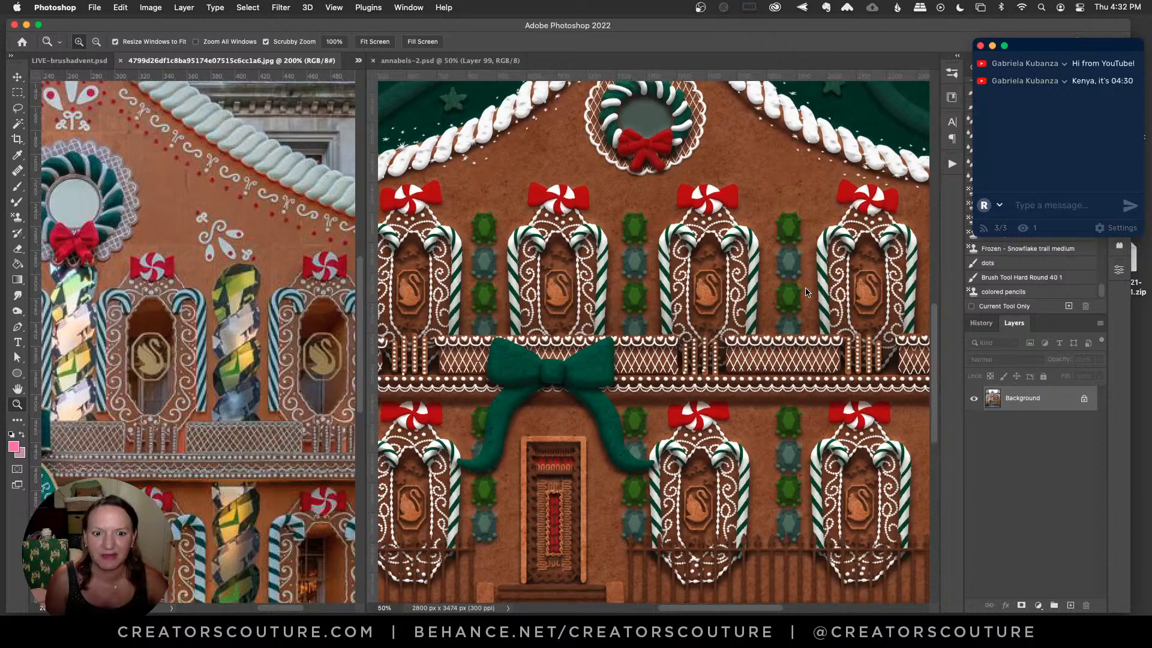
scroll(275, 340, "down", 6)
scroll(276, 341, "left", 4)
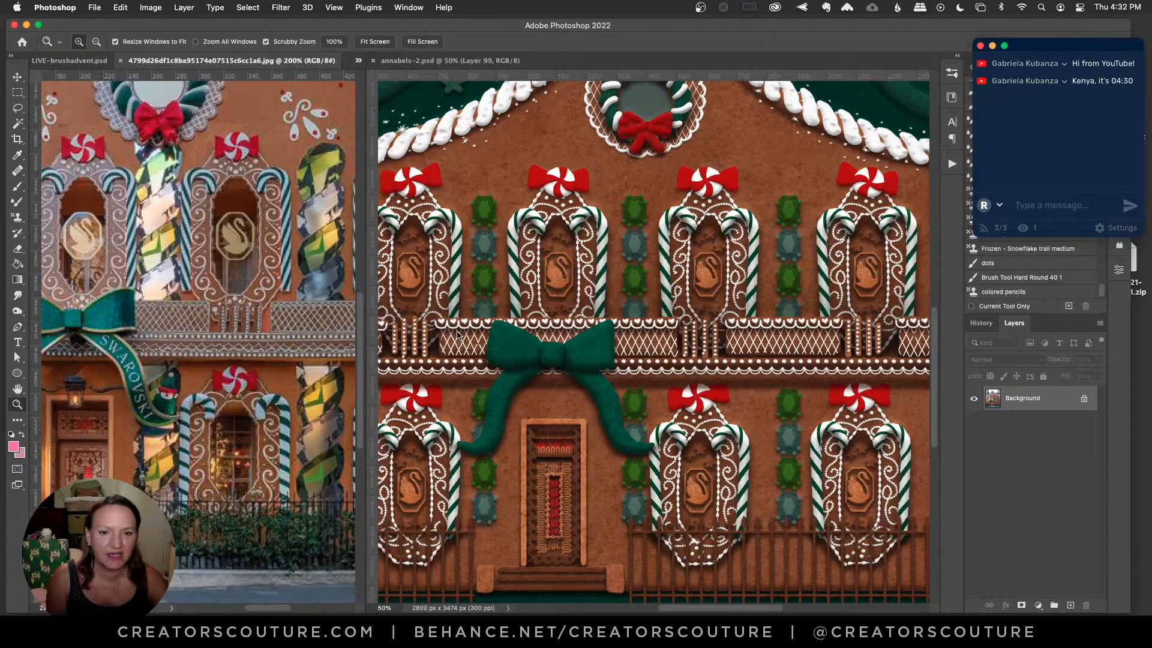
scroll(433, 325, "left", 4)
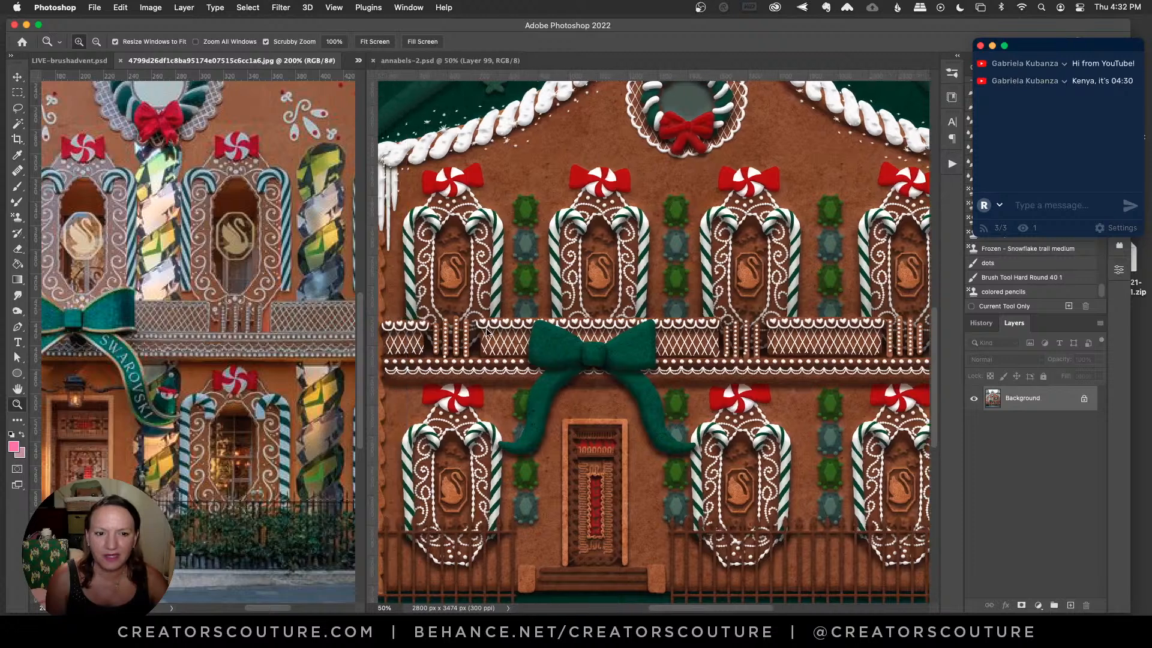
scroll(277, 334, "left", 2)
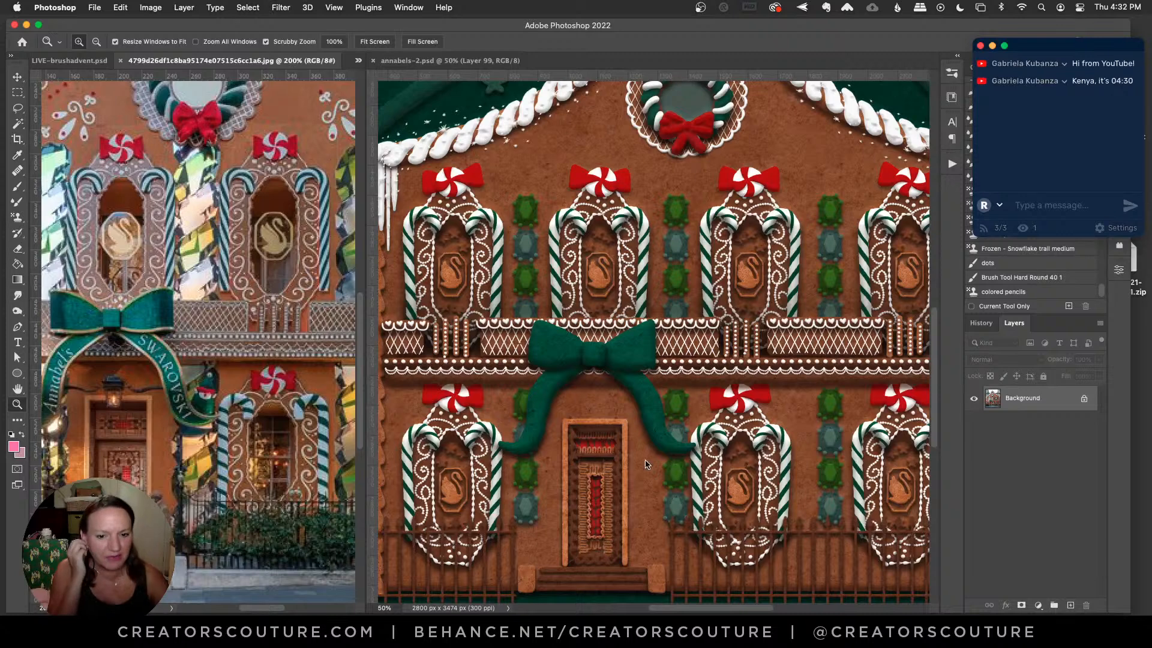
scroll(496, 418, "down", 2)
scroll(121, 429, "down", 2)
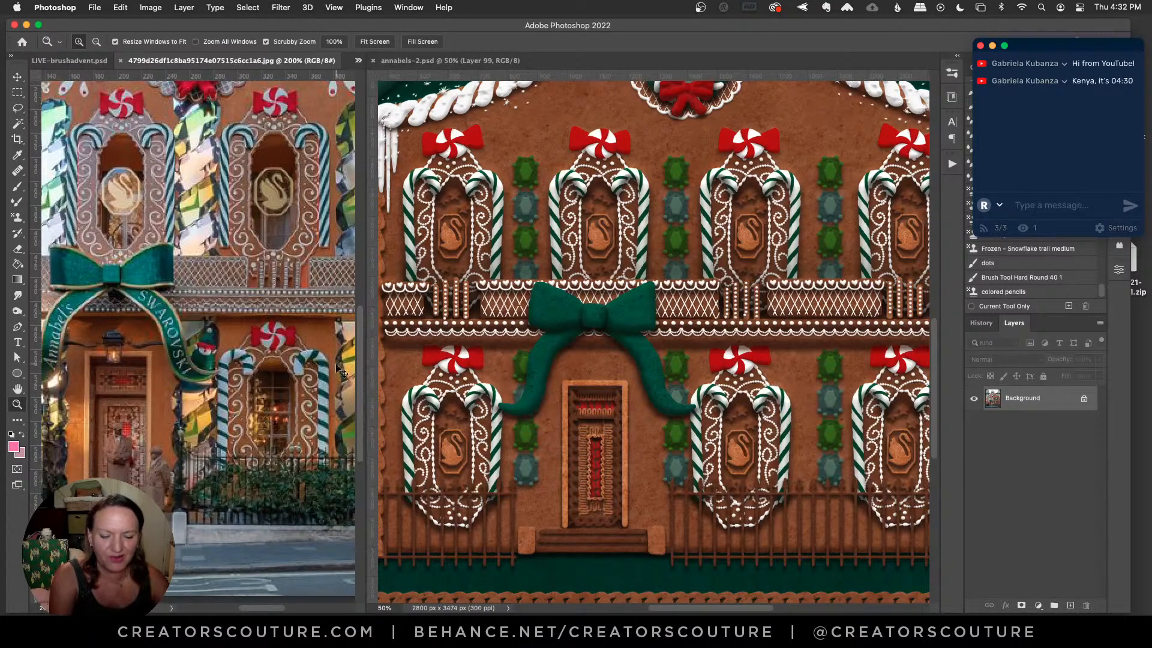
Fit the reference photo and the poster in their windows and compare the roofline, wreath and upper facade
key("super+0")
left_click(698, 349)
key("super+0")
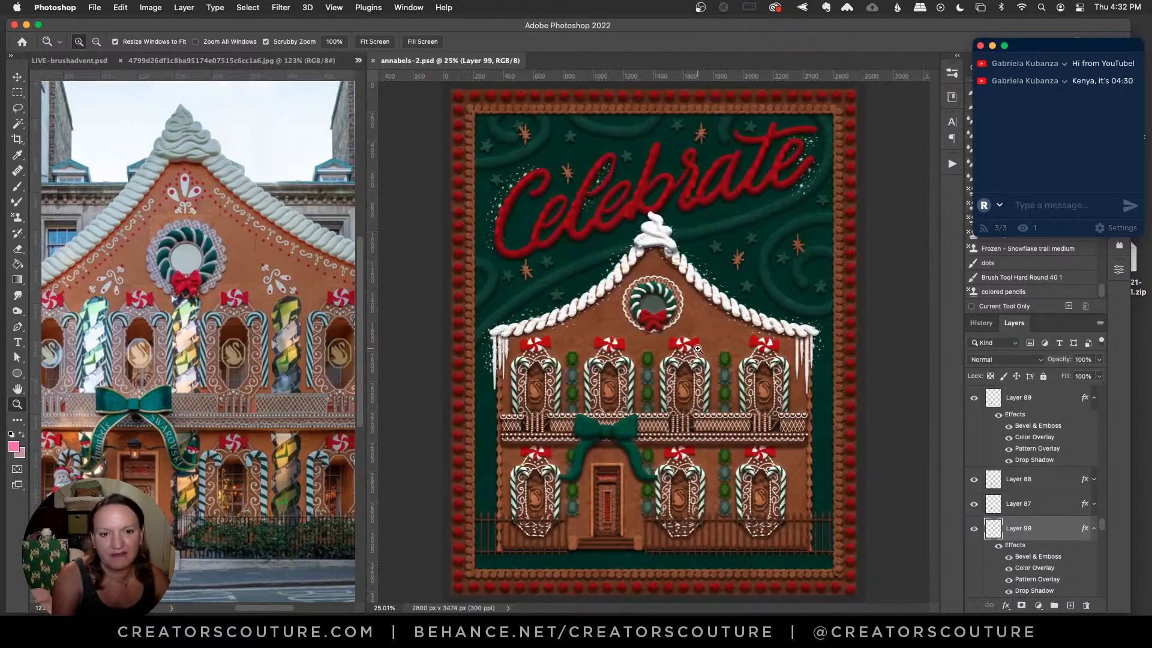
left_click(679, 349)
scroll(684, 335, "up", 5)
scroll(685, 335, "up", 2)
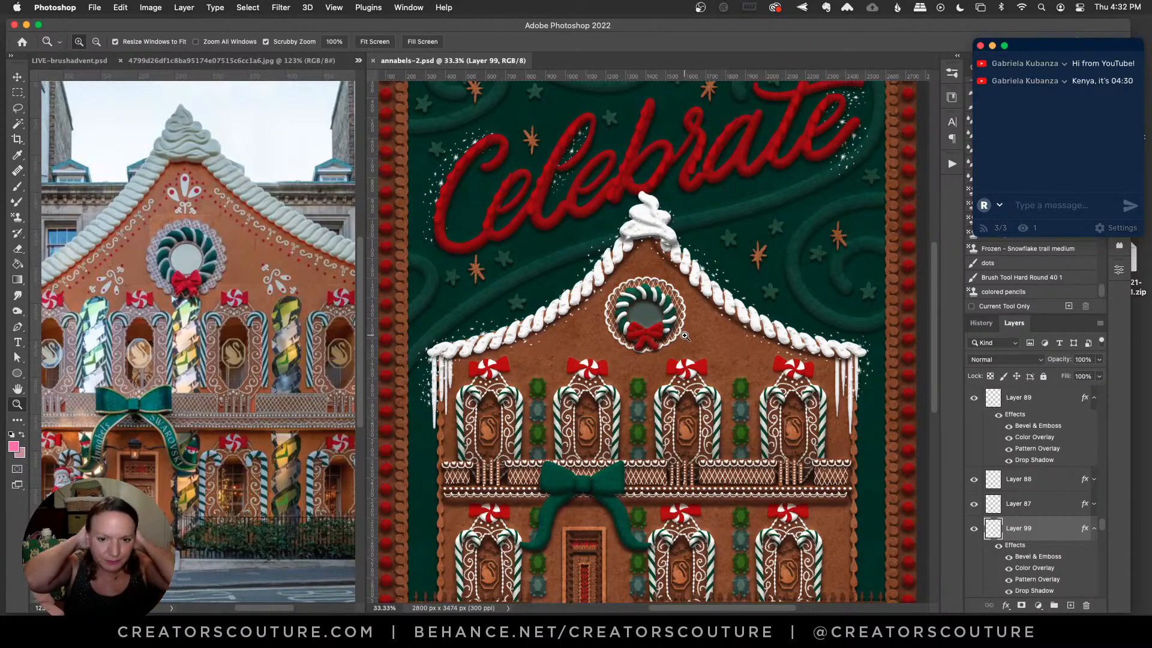
scroll(685, 335, "up", 4)
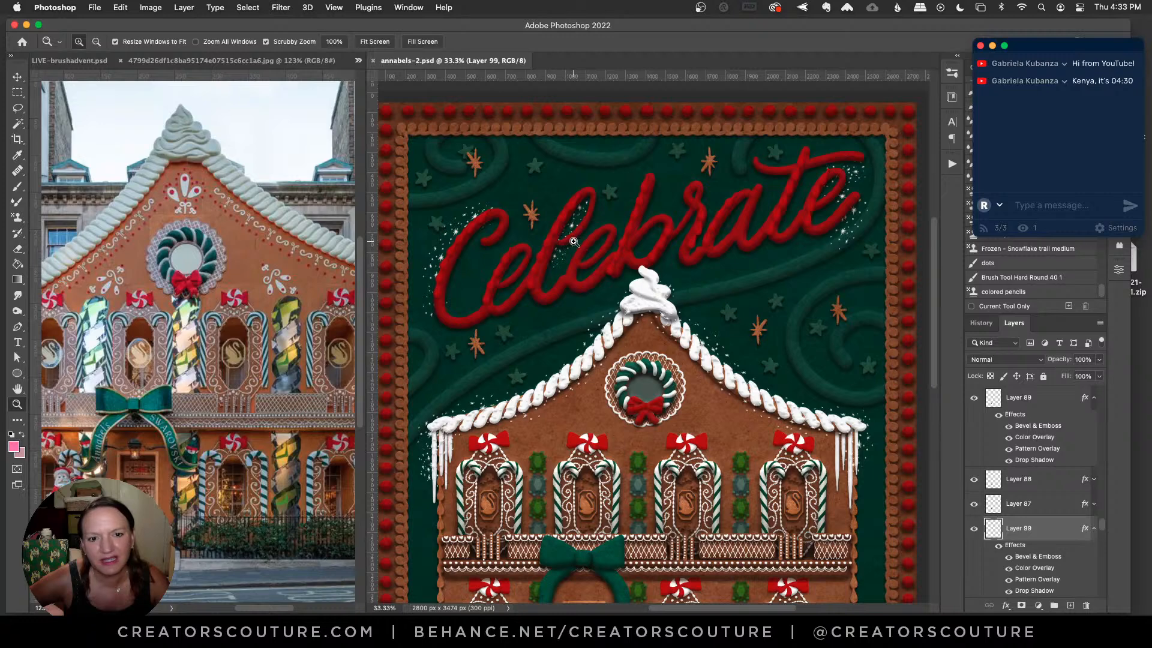
Inspect the Celebrate lettering and the snowy roof peak at 50%, and return to the whole poster at 25%
left_click(576, 248)
scroll(488, 250, "left", 2)
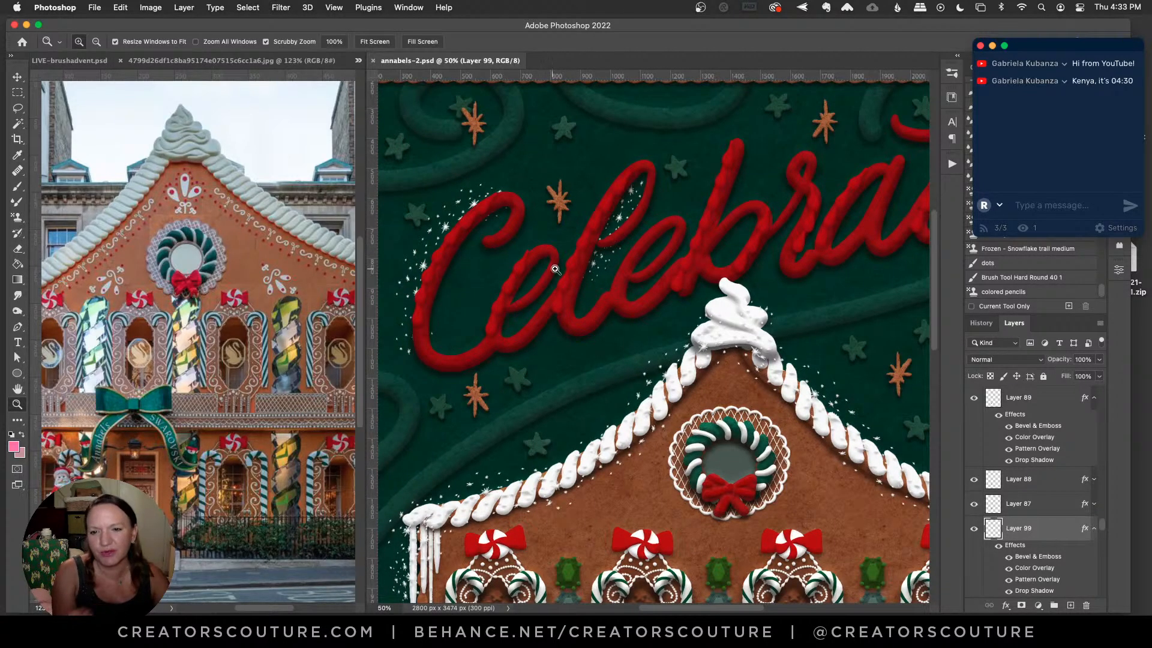
scroll(640, 214, "right", 2)
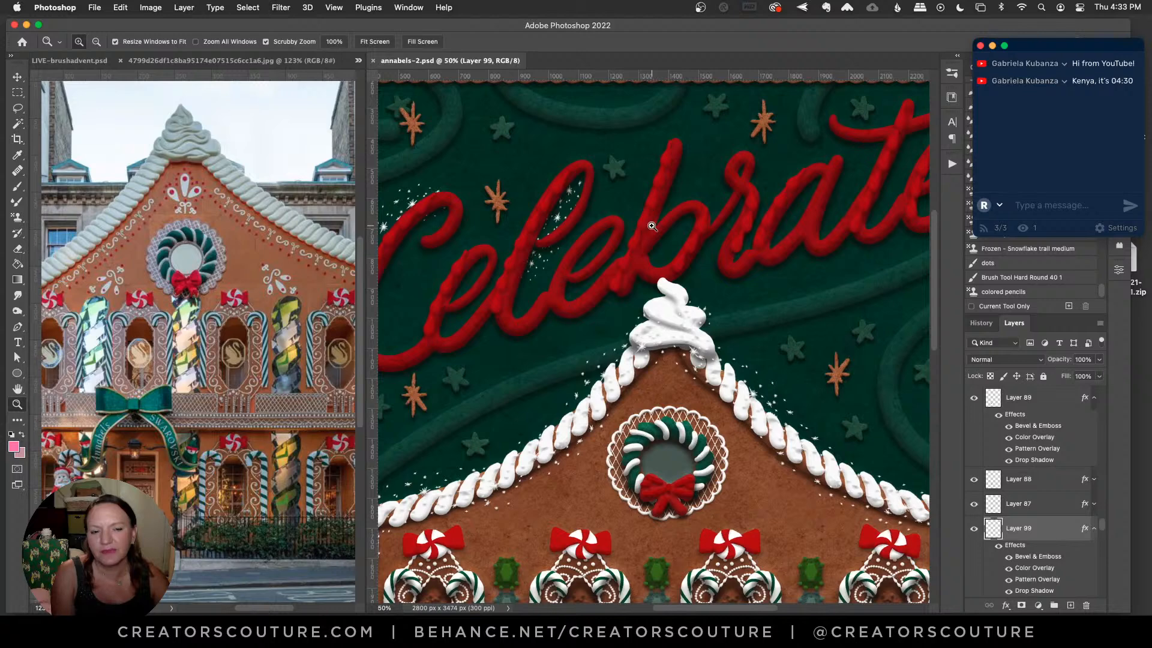
scroll(654, 219, "right", 2)
left_click(721, 223, "alt")
scroll(686, 233, "down", 1)
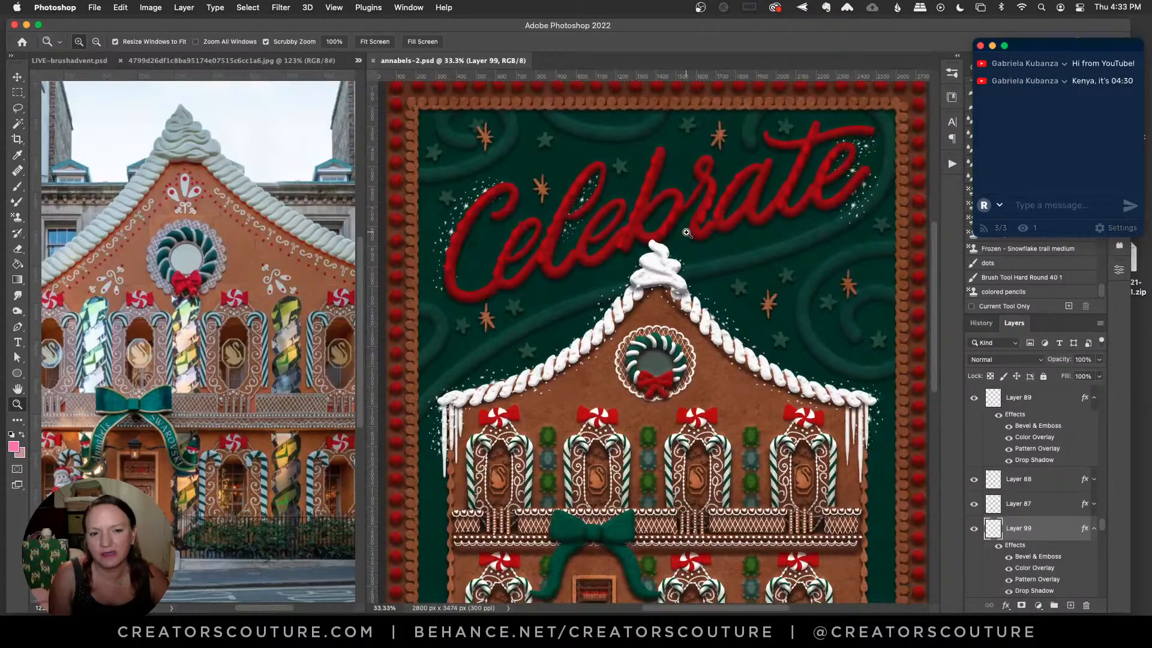
left_click(846, 215, "alt")
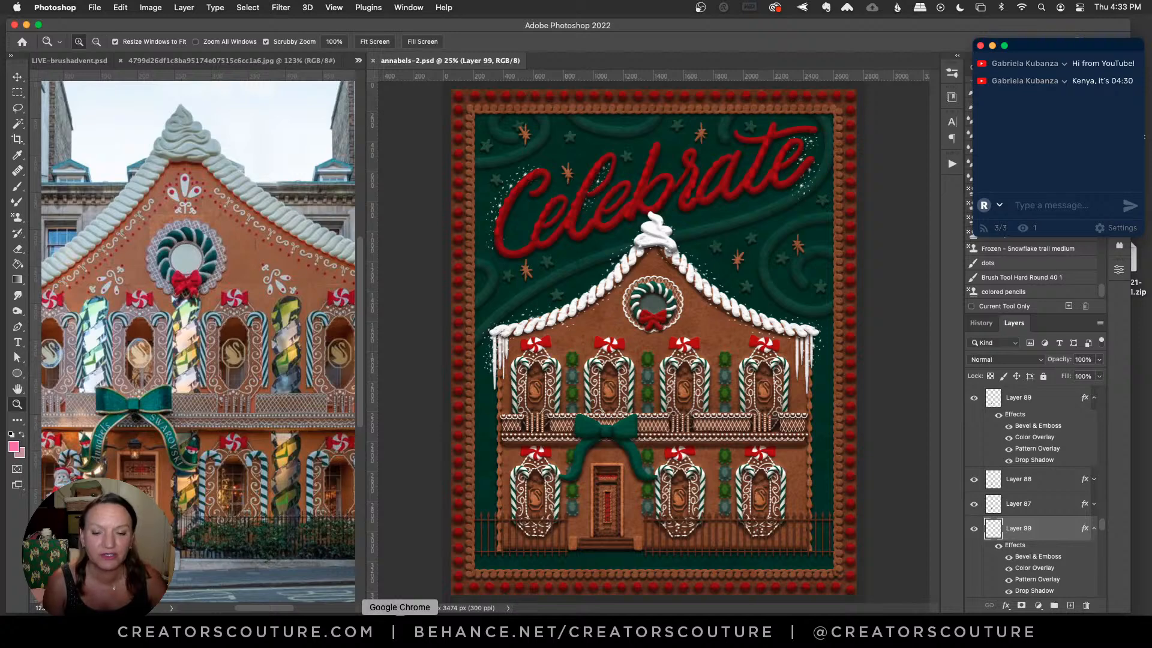
Switch to Chrome and view the Fresh from the Oven product images up to the Glasgow Food Collective sample
left_click(399, 629)
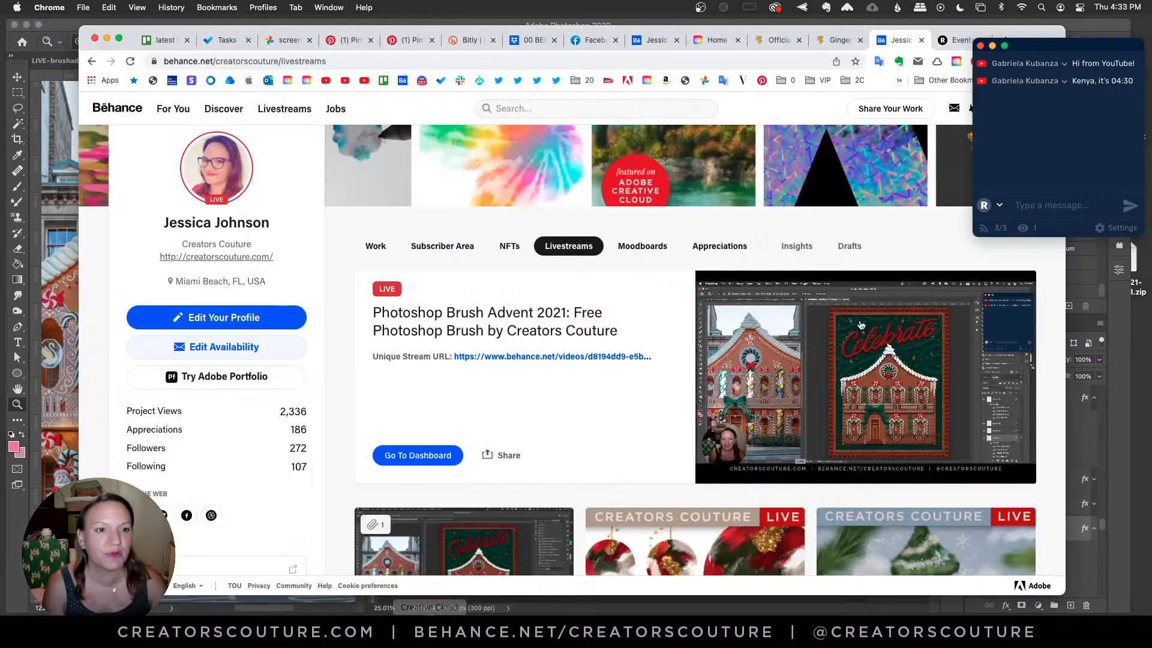
left_click(840, 40)
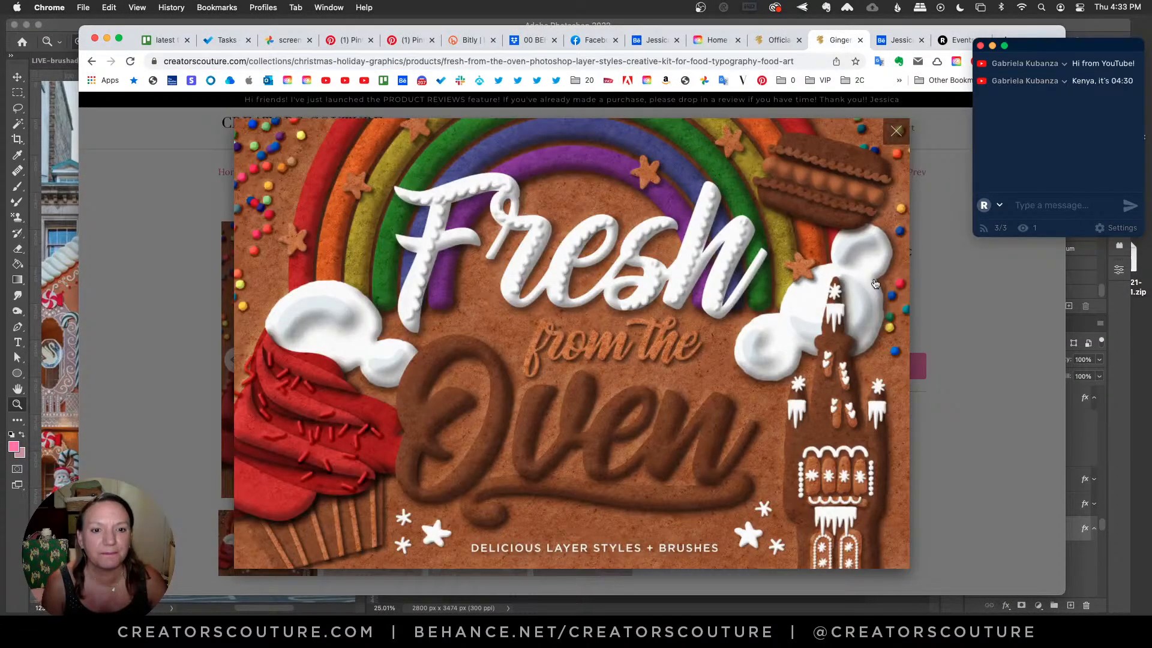
mouse_move(856, 341)
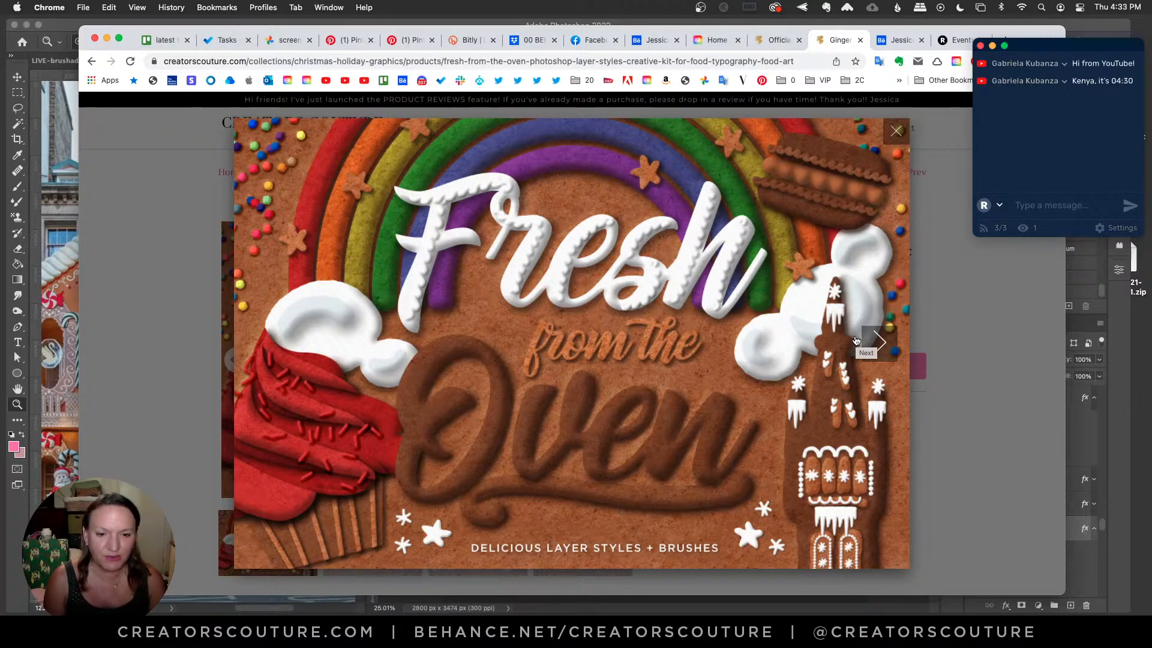
left_click(856, 340)
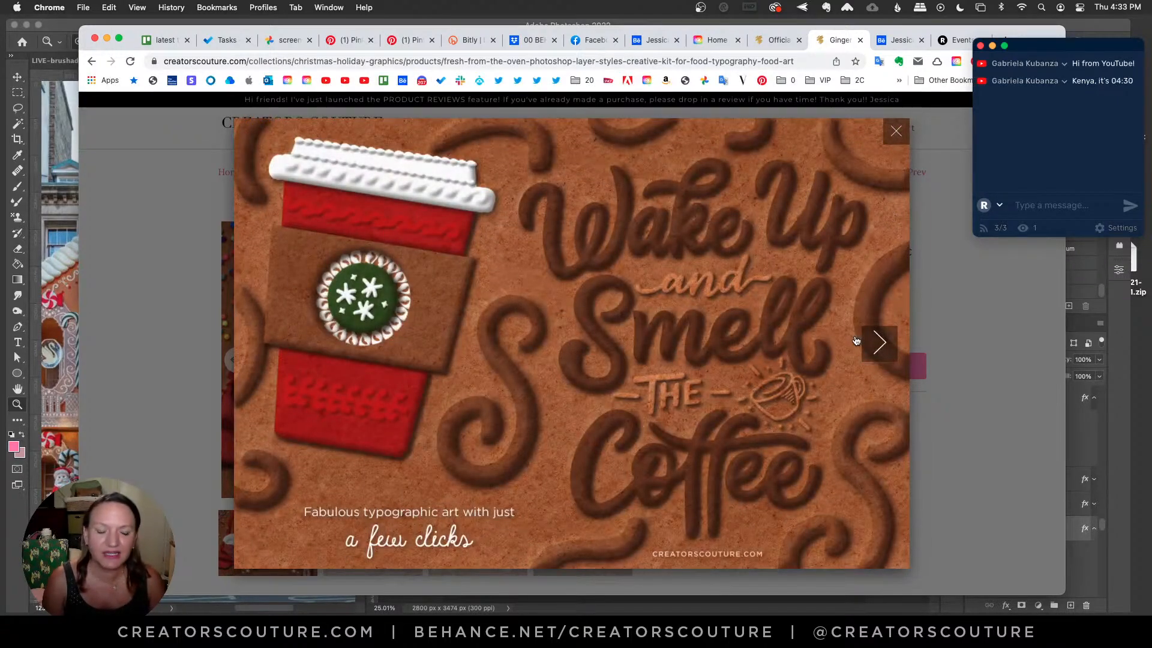
left_click(856, 341)
left_click(856, 340)
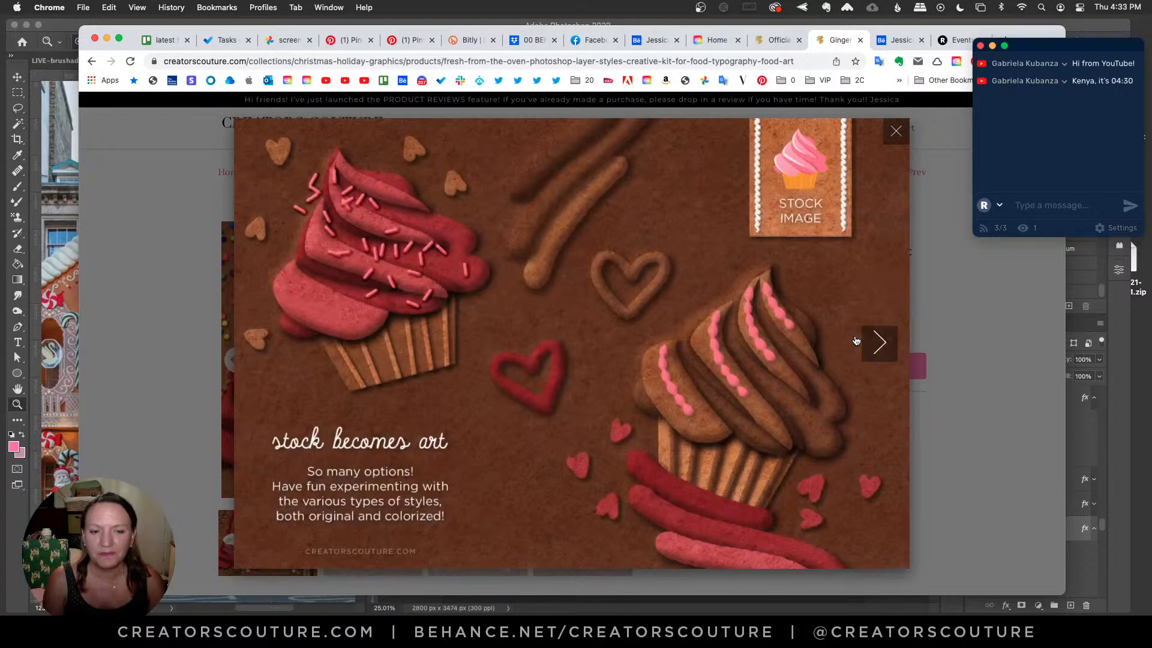
left_click(856, 340)
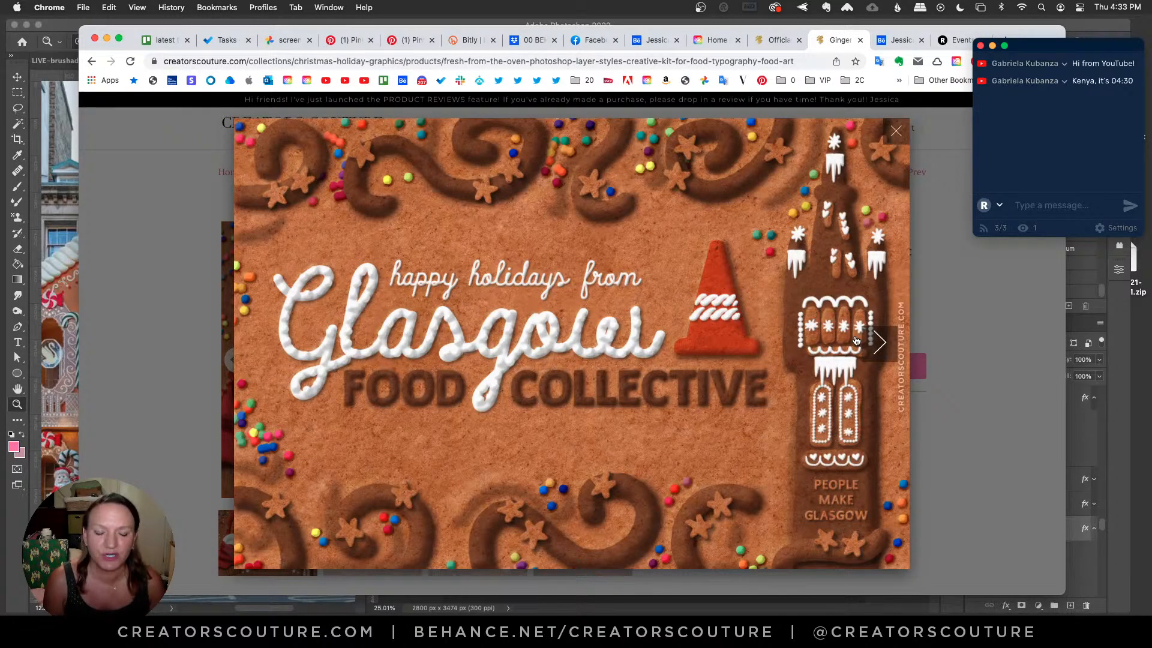
View the product images showing the stock pattern transformation, the Celebrate font sample and the holiday food art
left_click(856, 340)
left_click(856, 340)
left_click(856, 340)
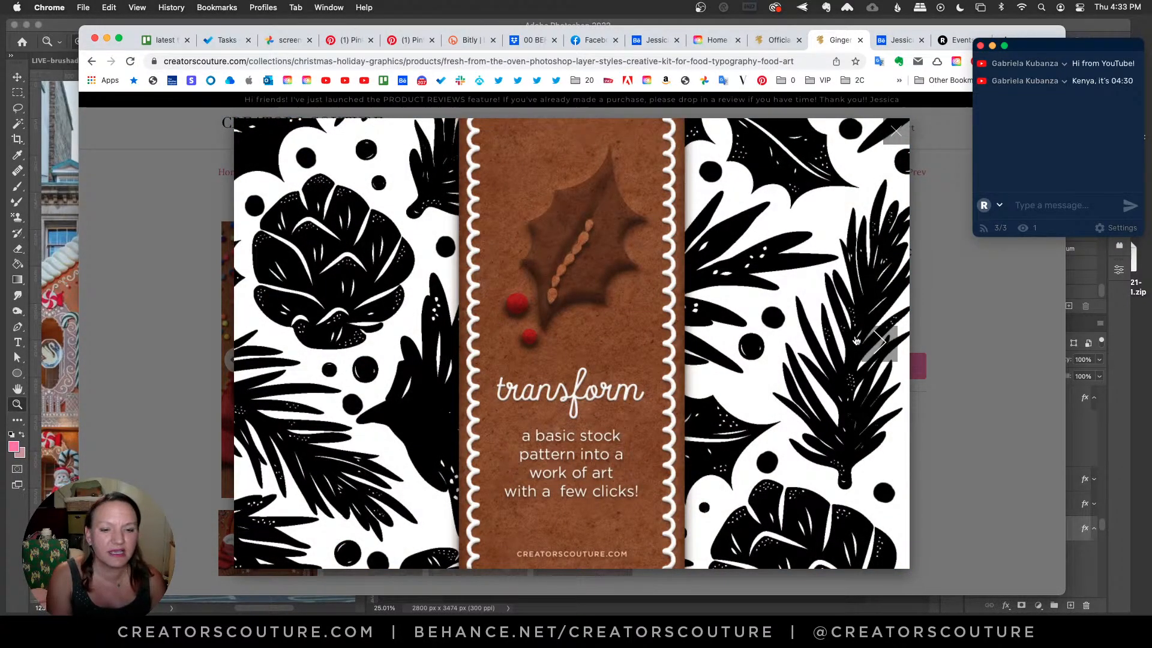
left_click(856, 340)
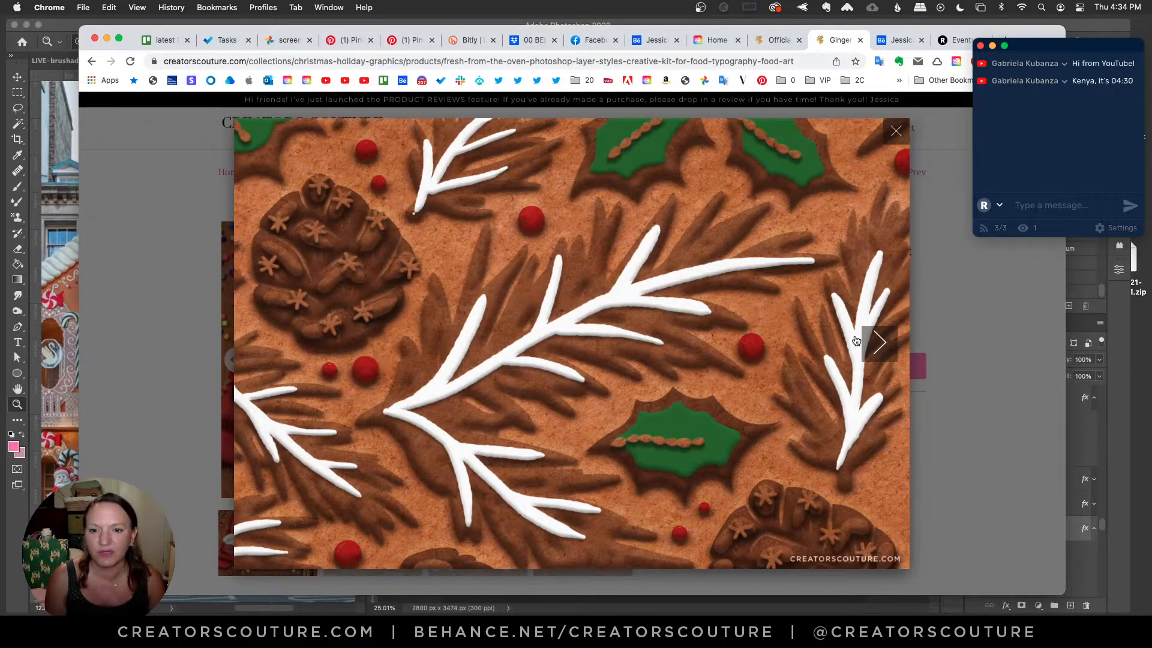
left_click(856, 340)
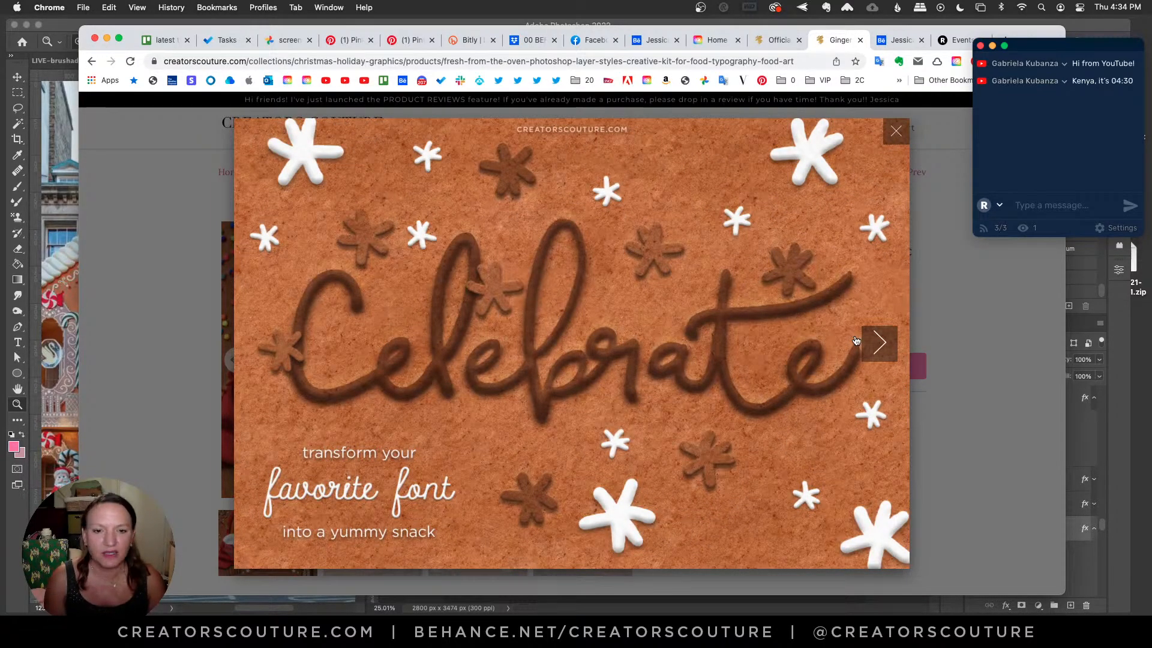
left_click(856, 340)
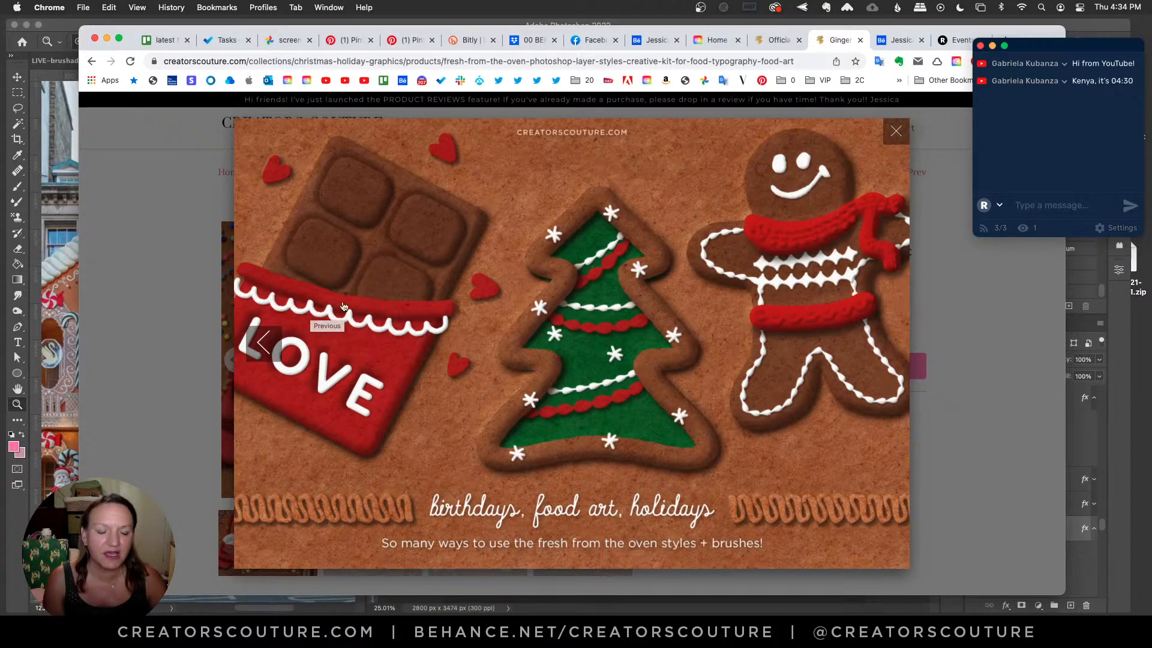
View the remaining product images, covering the decorative icing brushes and the organized PSD with 48 layer styles
left_click(736, 303)
left_click(736, 303)
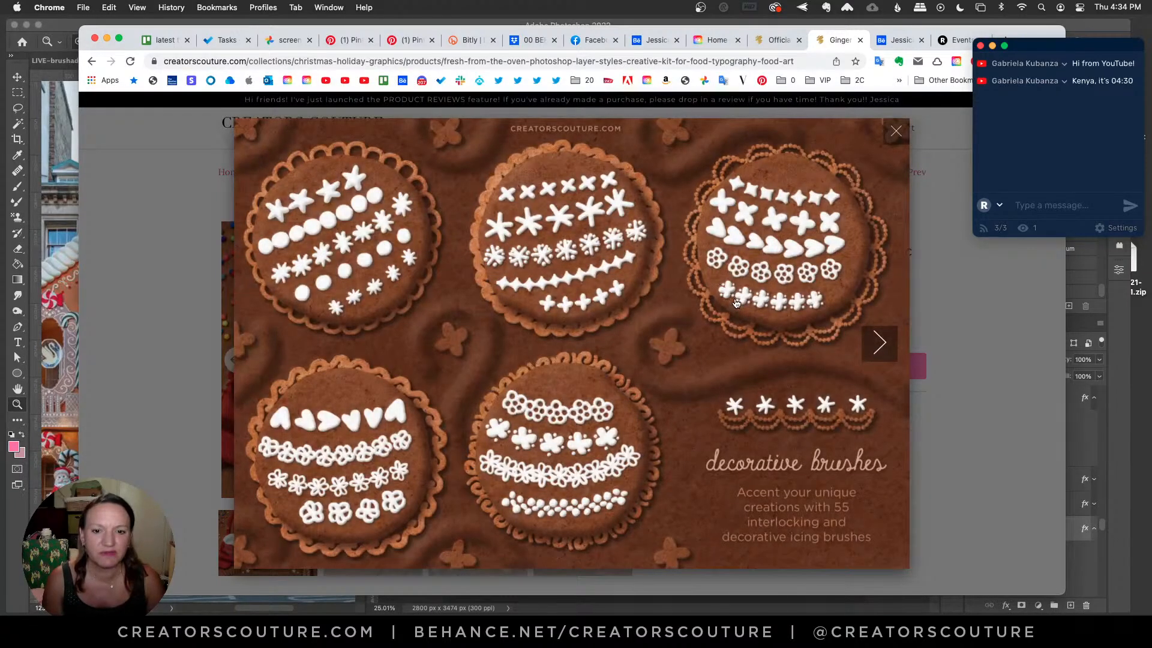
left_click(728, 301)
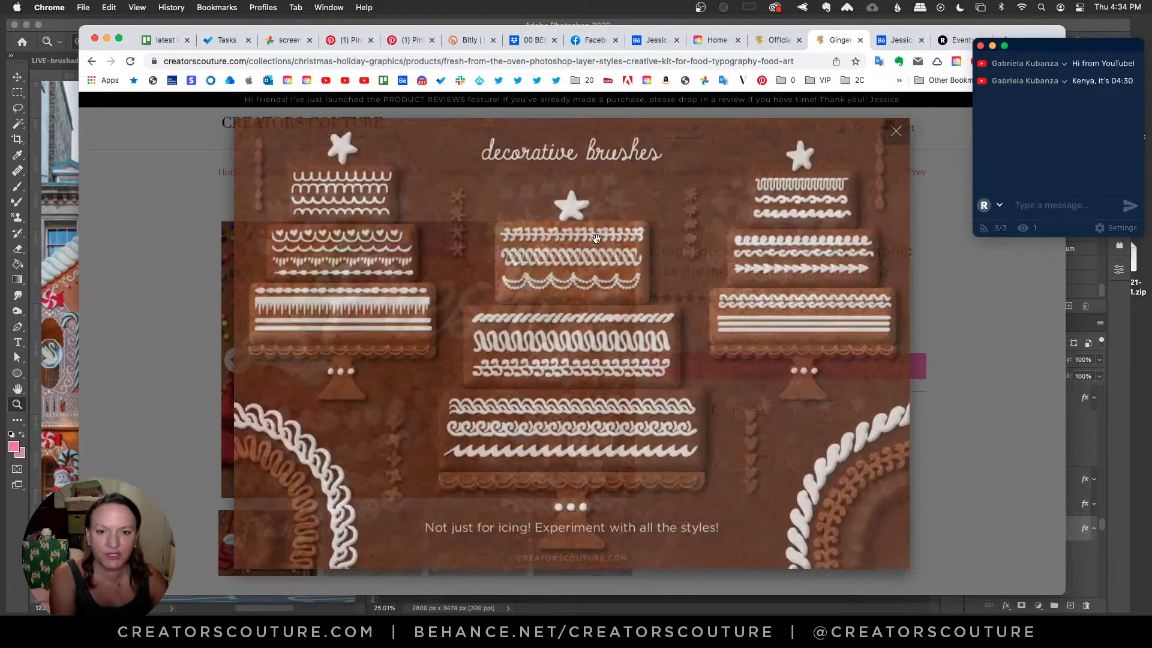
left_click(676, 241)
left_click(676, 242)
left_click(676, 241)
left_click(676, 241)
left_click(284, 310)
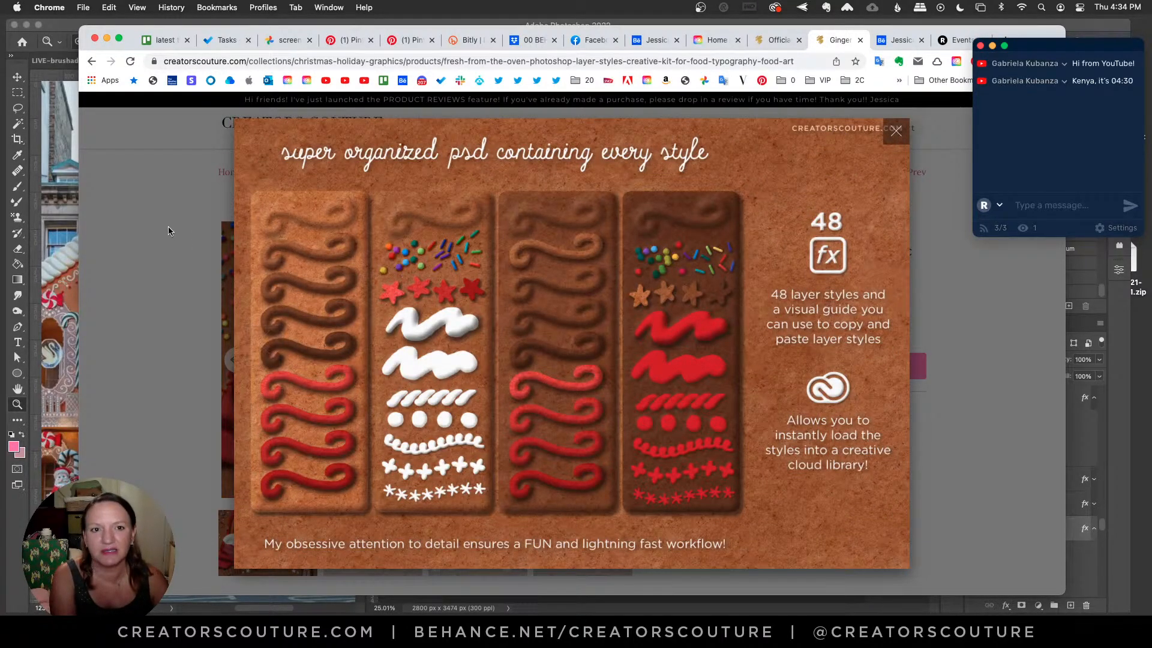
Switch back to Photoshop and close the annabels-2.psd artwork, the reference photo and LIVE-brushadvent.psd
left_click(64, 29)
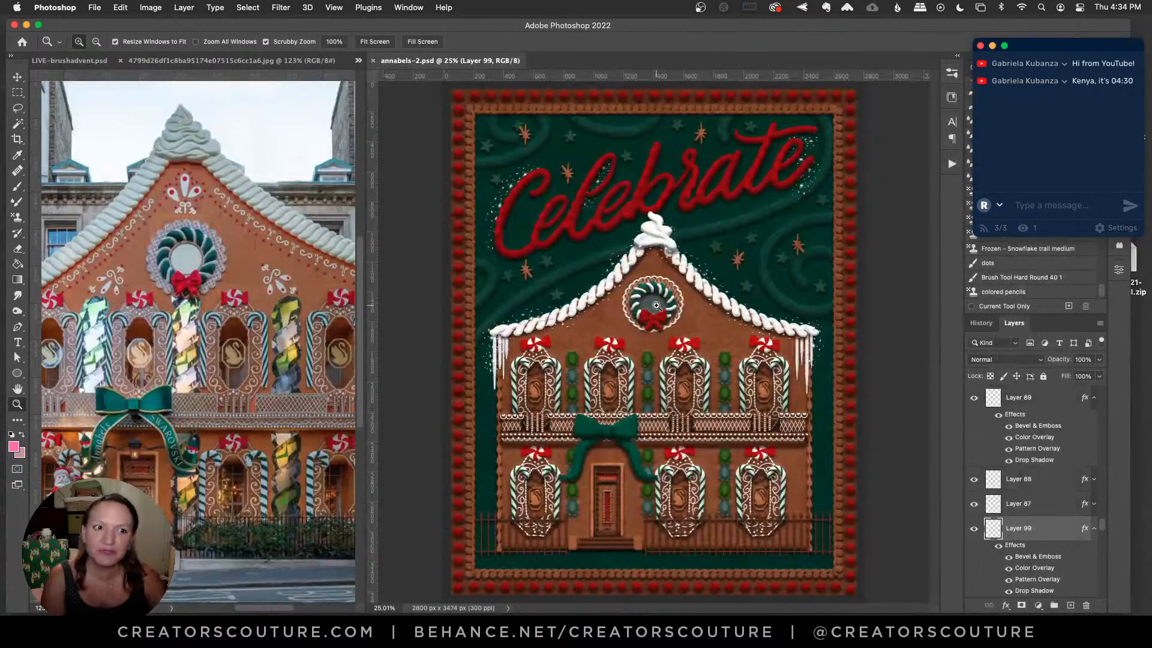
key("super+w")
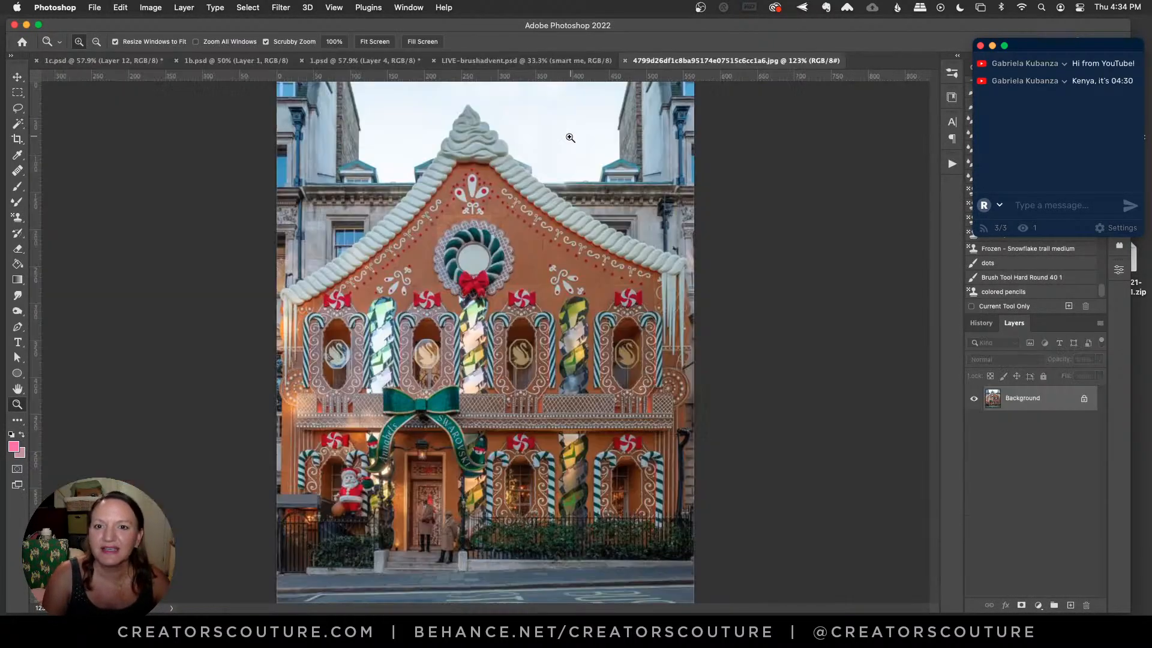
key("super+w")
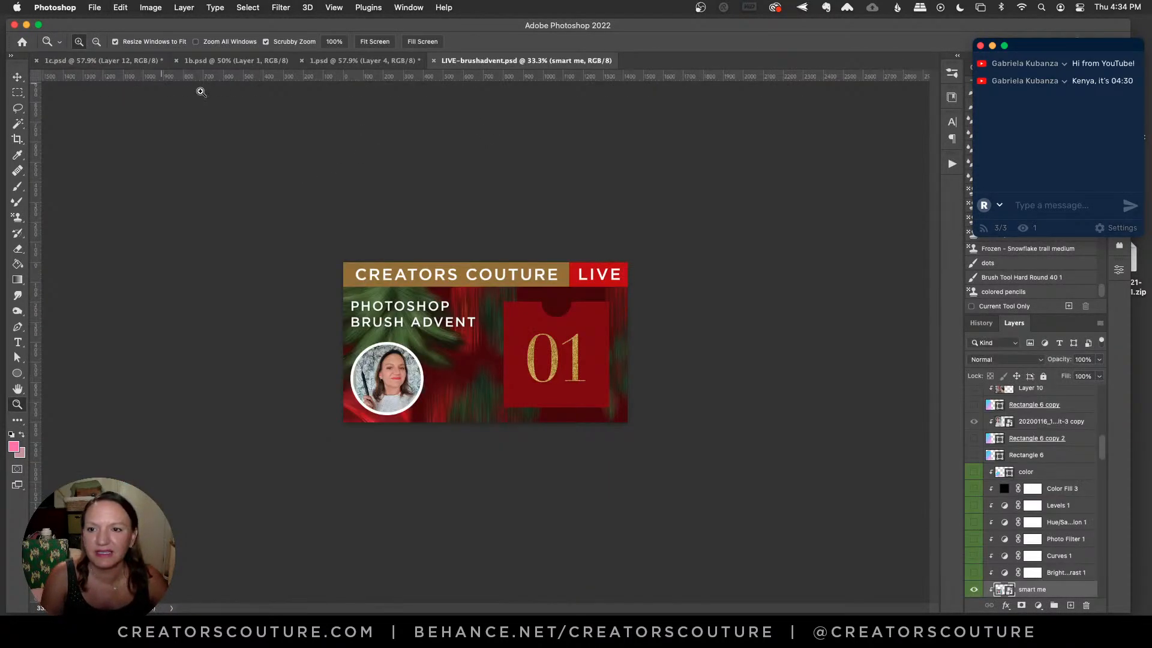
left_click(17, 77)
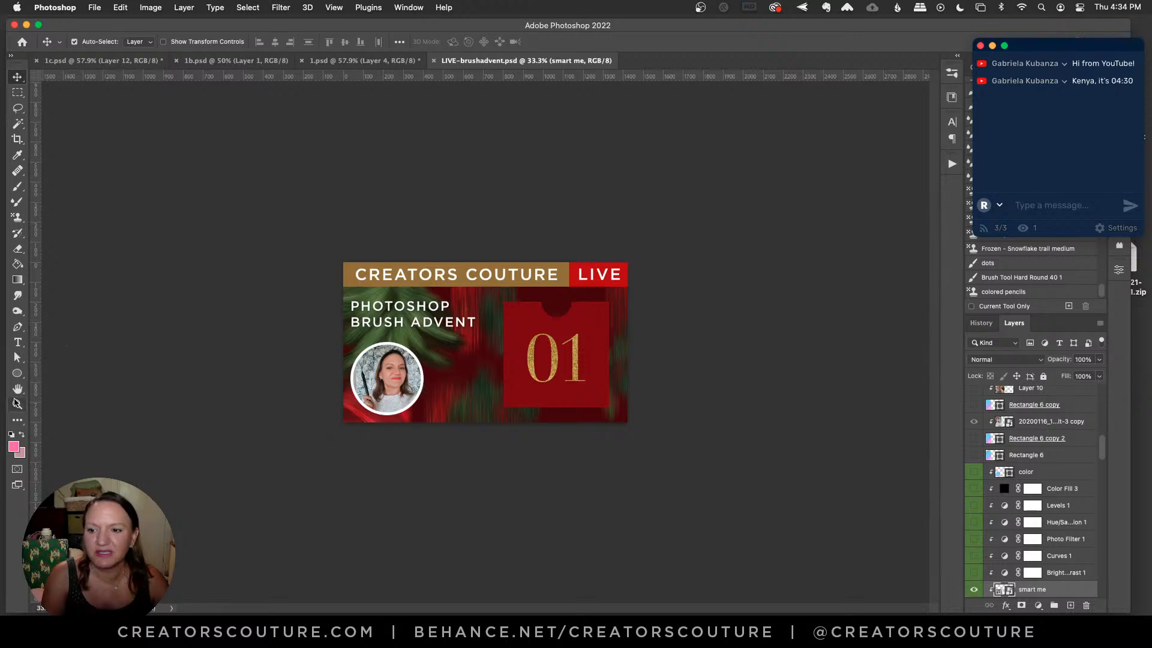
left_click(17, 404)
left_click(465, 378)
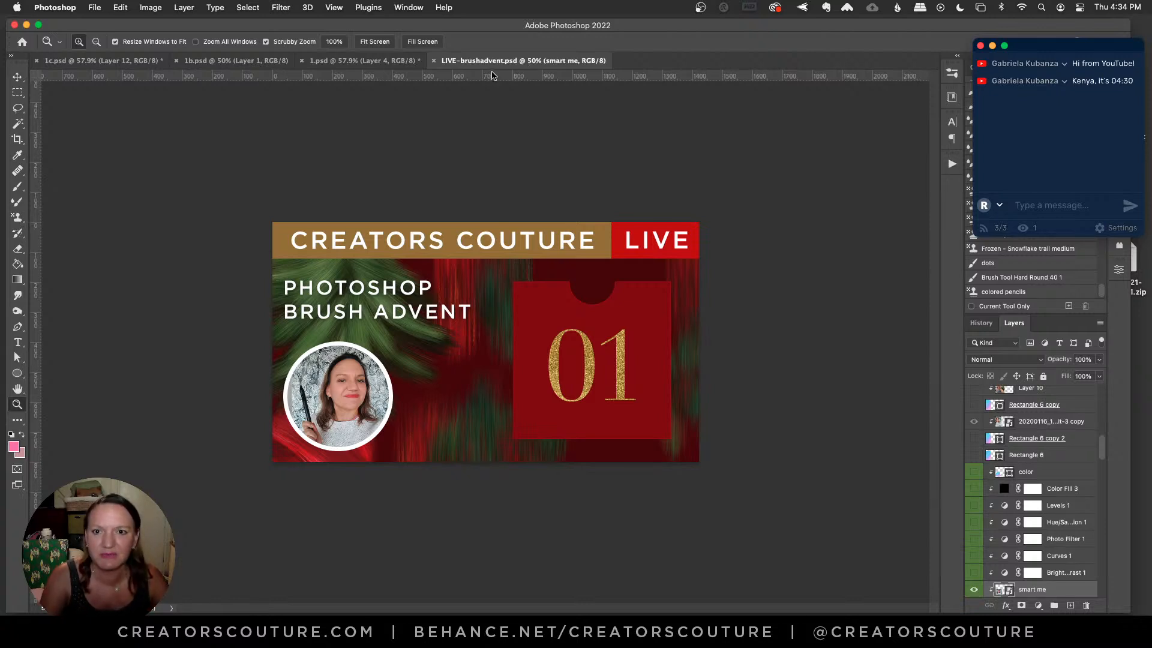
left_click(433, 60)
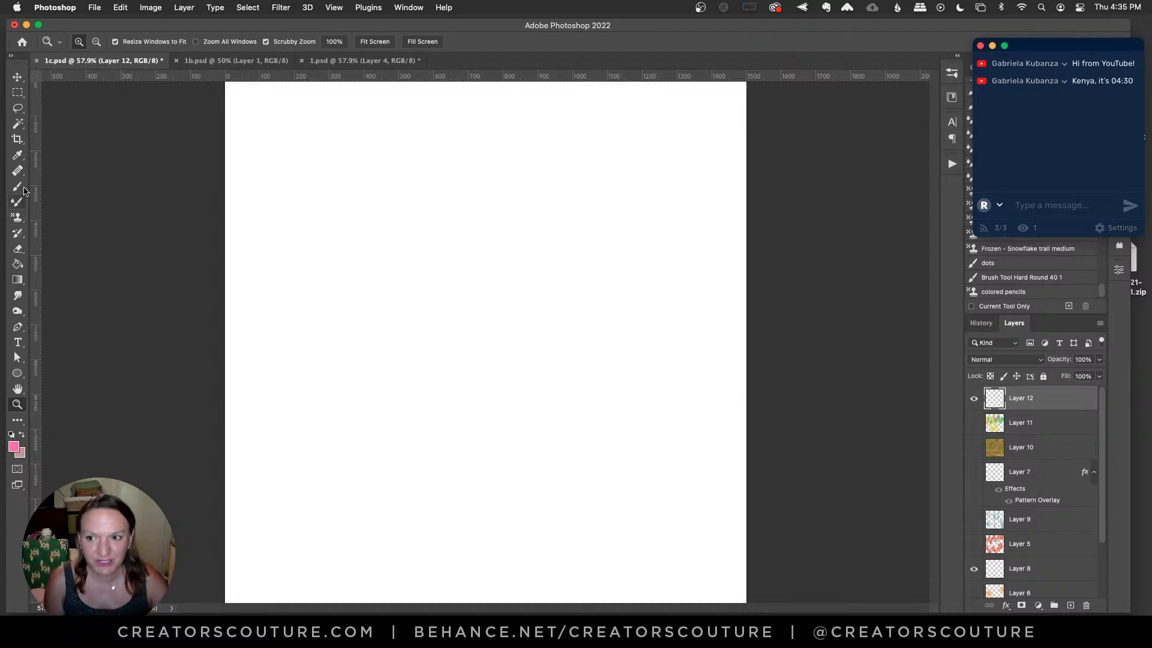
Choose the 300 px 1-StreakyPencils brush from the CreatorsCouture-Advent-1 group and activate it with the Pattern Stamp tool
left_click_drag(1001, 58, 1043, 34)
left_click(904, 430)
left_click(953, 73)
scroll(858, 360, "down", 3)
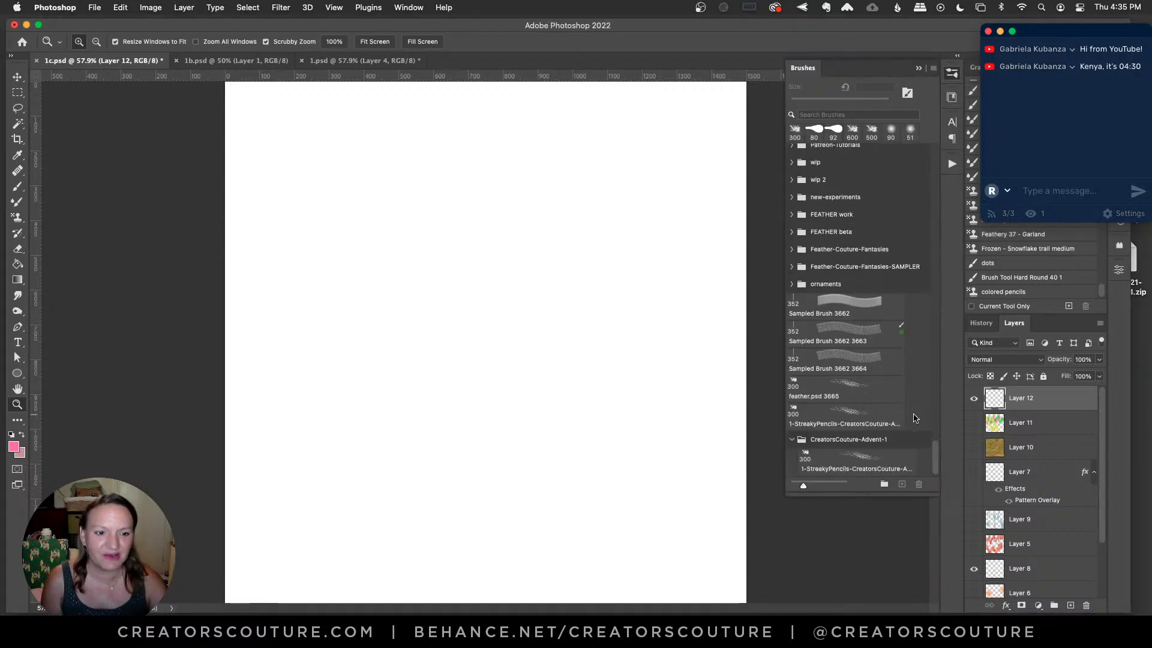
left_click(868, 474)
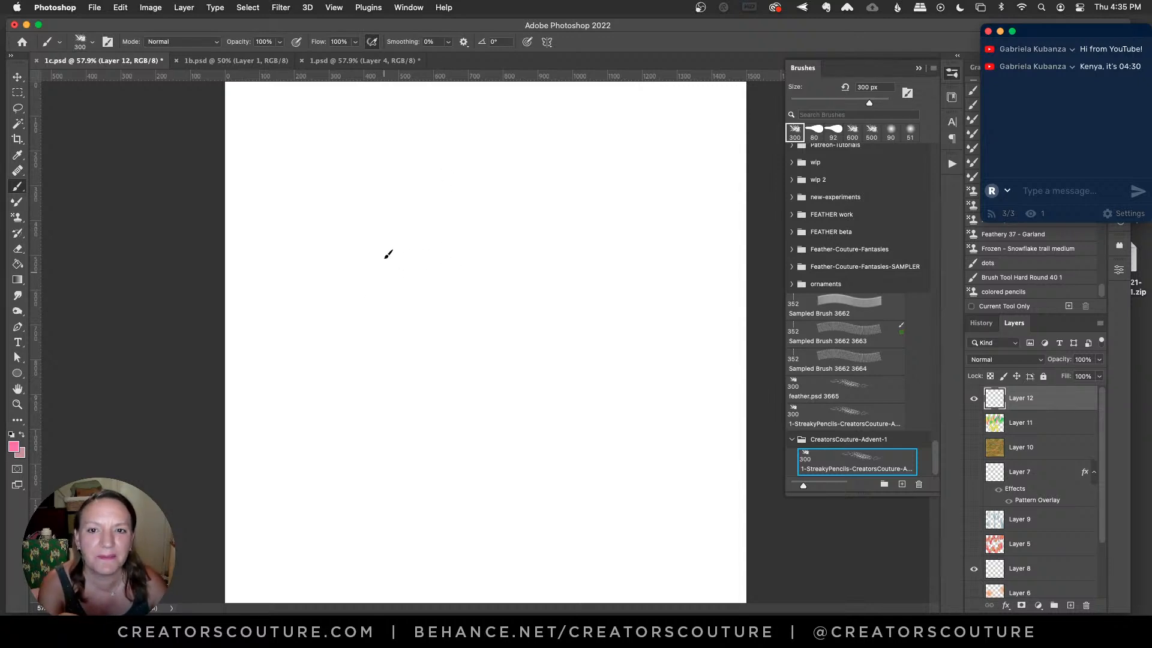
left_click(18, 216)
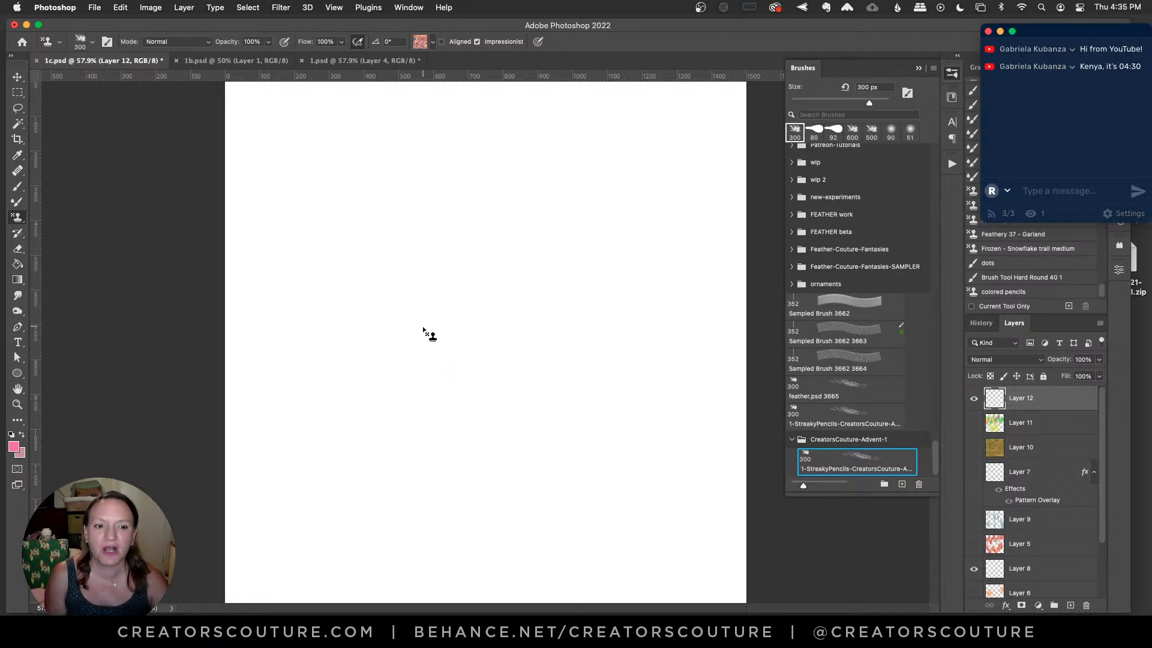
Browse the pattern swatches in The Masters group for the Pattern Stamp tool in a shortened picker
left_click(420, 42)
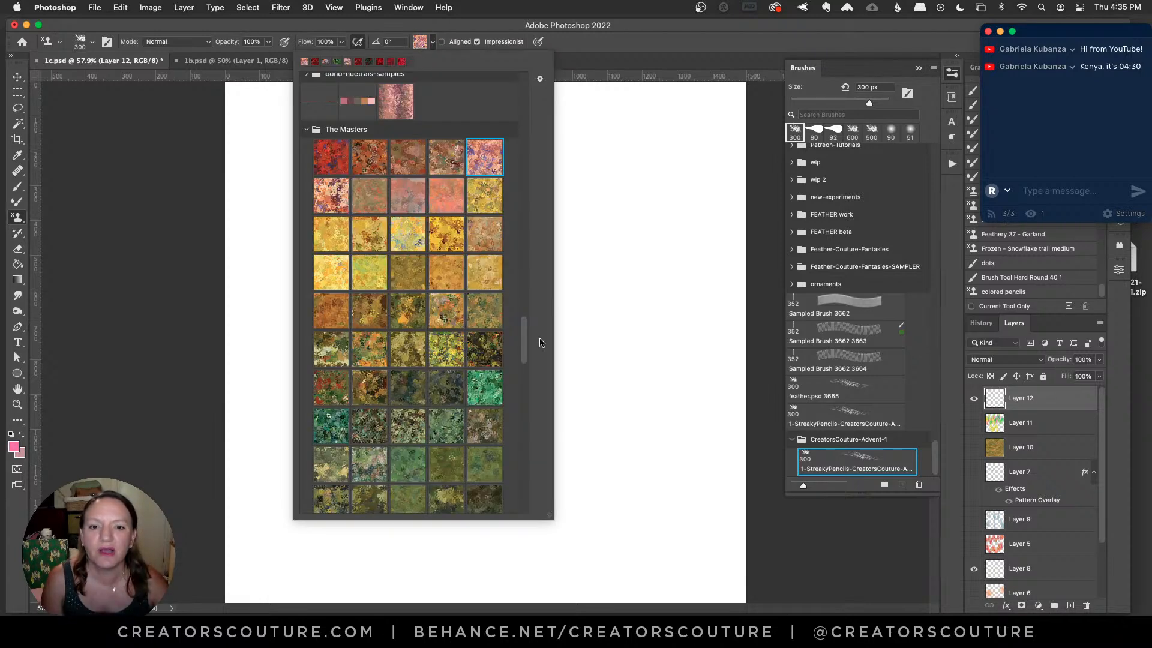
scroll(523, 346, "down", 6)
scroll(523, 347, "up", 2)
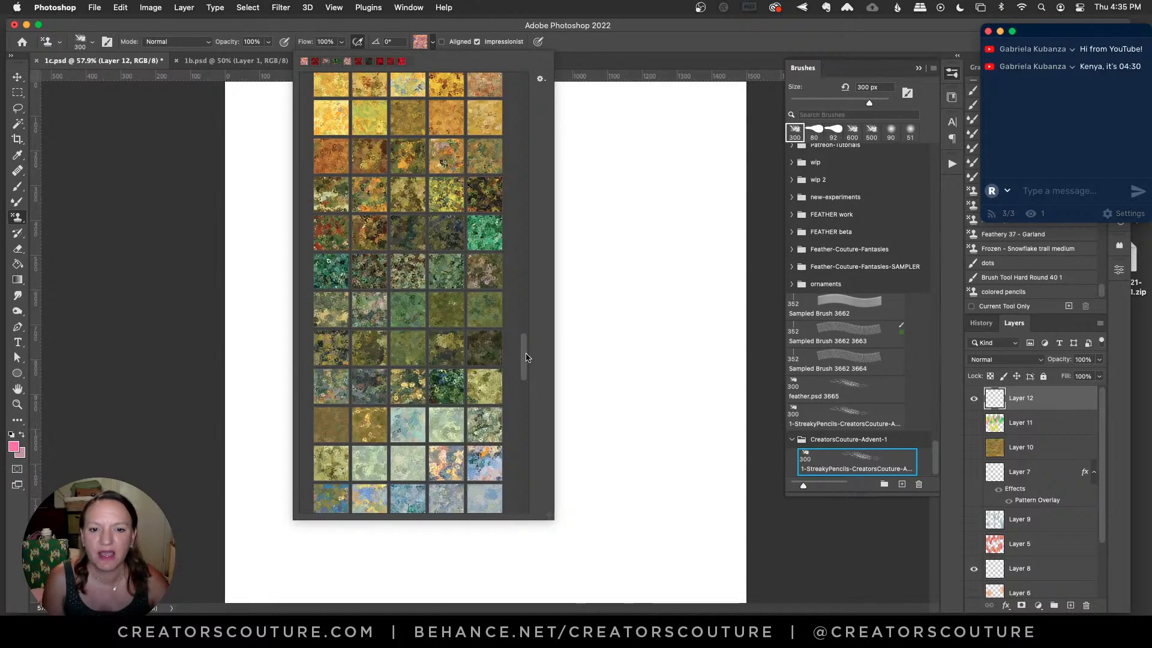
scroll(522, 333, "up", 4)
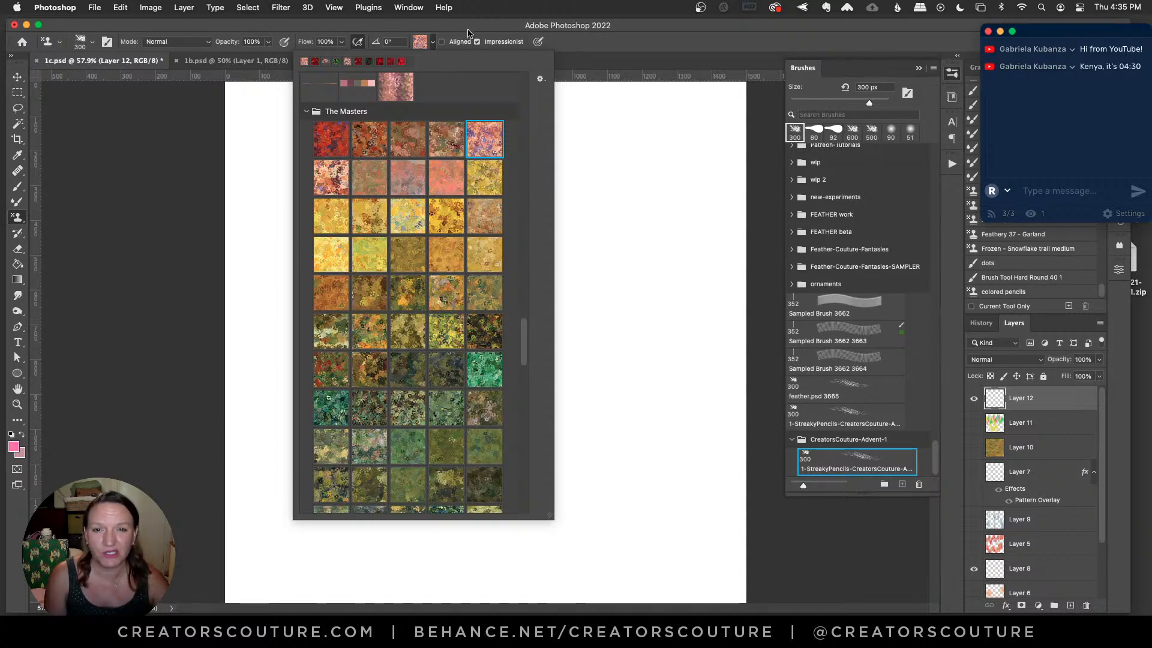
left_click_drag(541, 510, 548, 450)
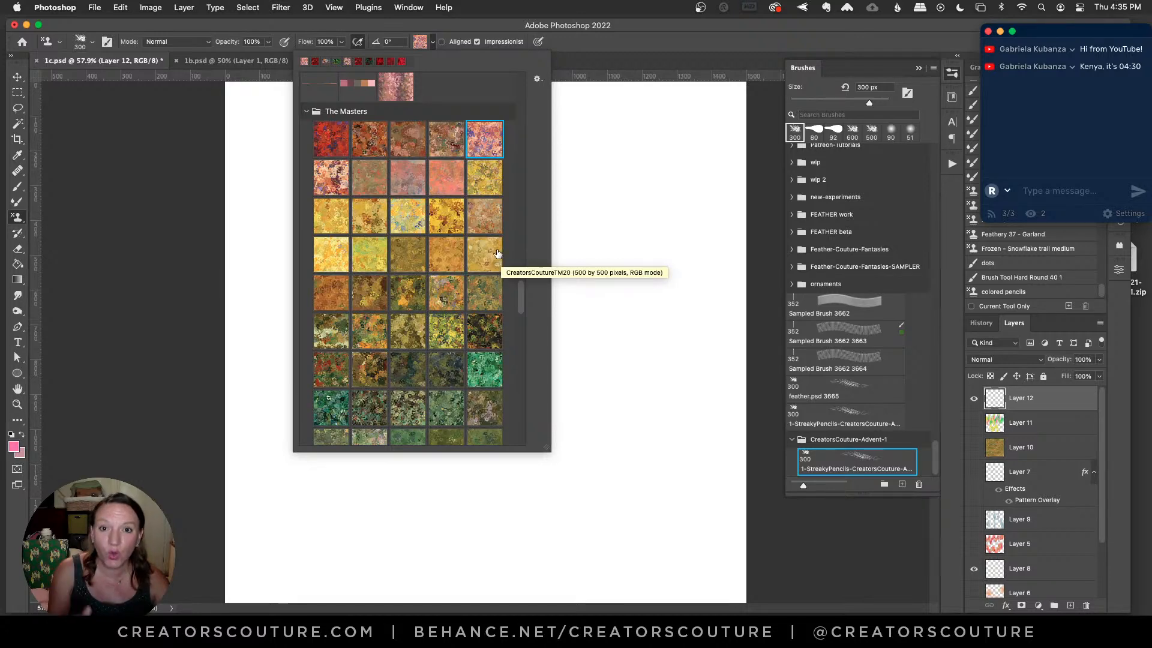
mouse_move(521, 297)
left_mouse_down()
mouse_move(519, 325)
mouse_move(521, 303)
left_mouse_up()
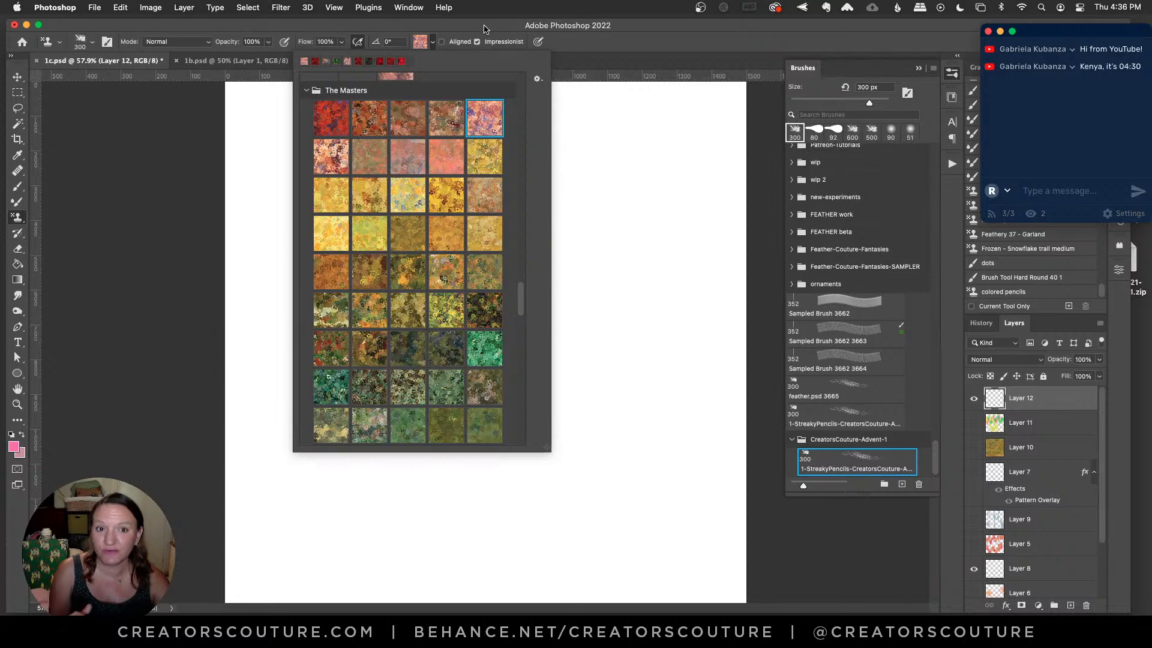
left_click(510, 22)
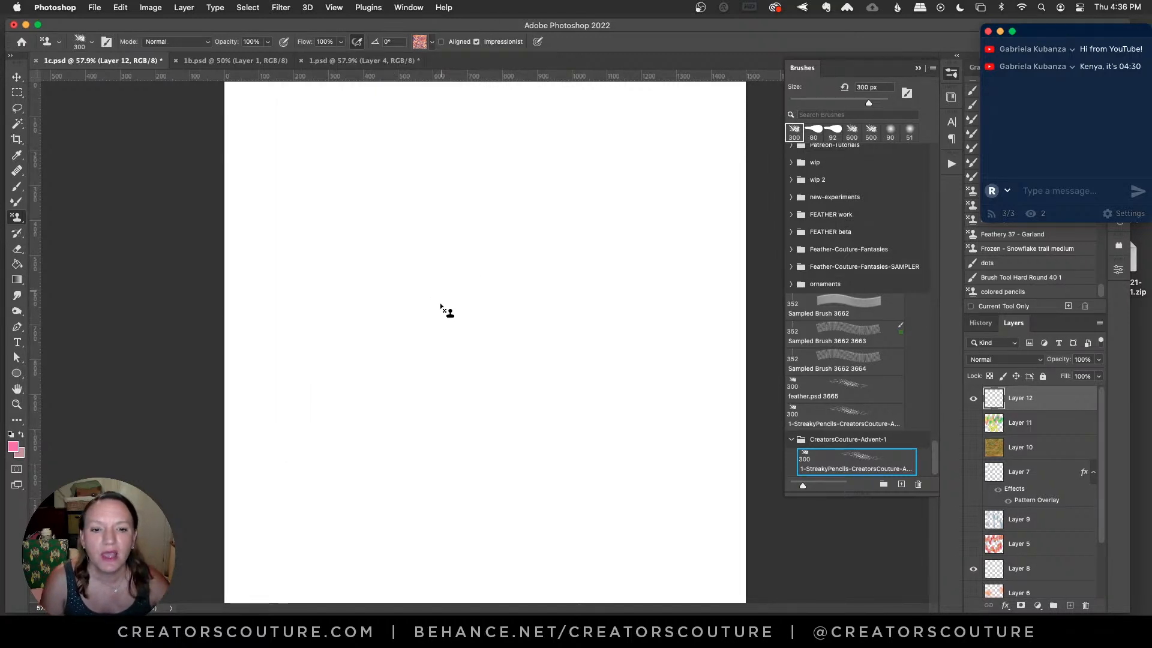
Paint steep, mostly vertical StreakyPencils test strokes in the orange-and-purple painterly pattern on Layer 12, and clear the layer
left_click_drag(357, 320, 411, 299)
left_click_drag(477, 273, 473, 304)
key("super+z")
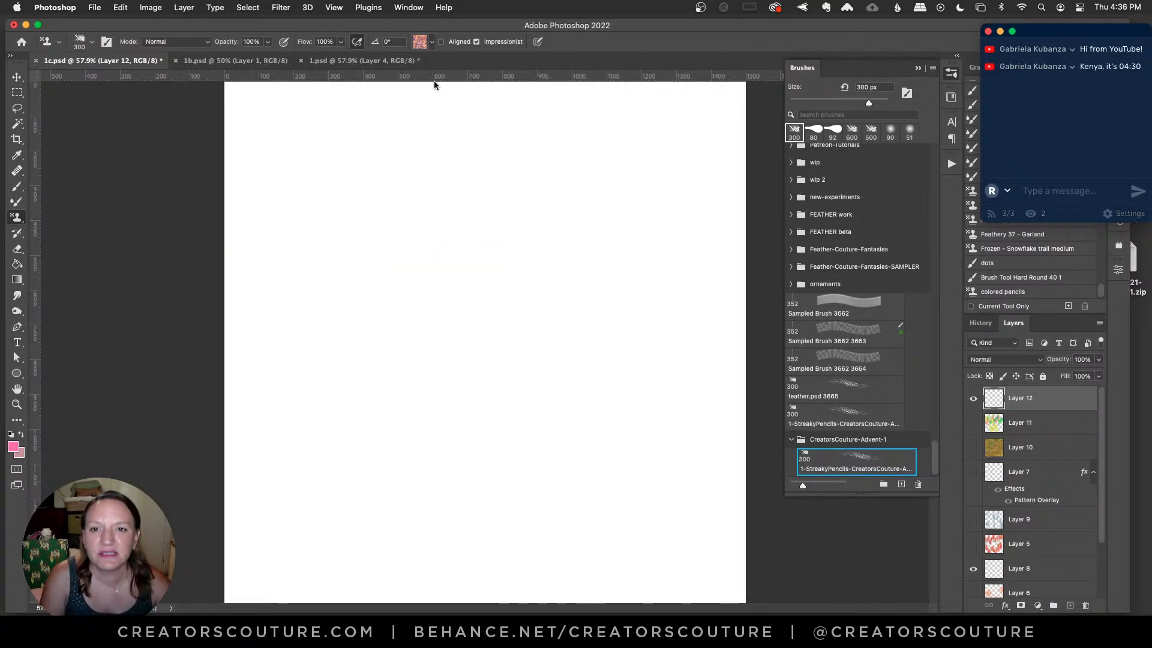
left_click_drag(430, 215, 412, 334)
left_click_drag(489, 174, 460, 348)
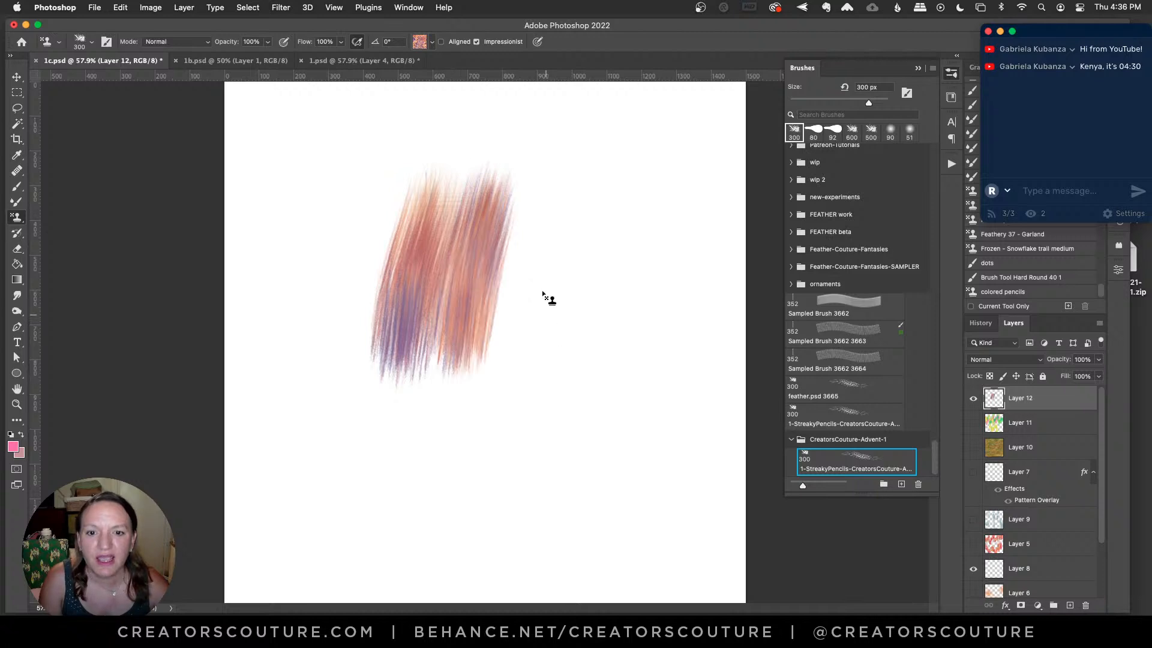
left_click_drag(547, 238, 526, 444)
left_click_drag(589, 258, 585, 361)
key("super+a")
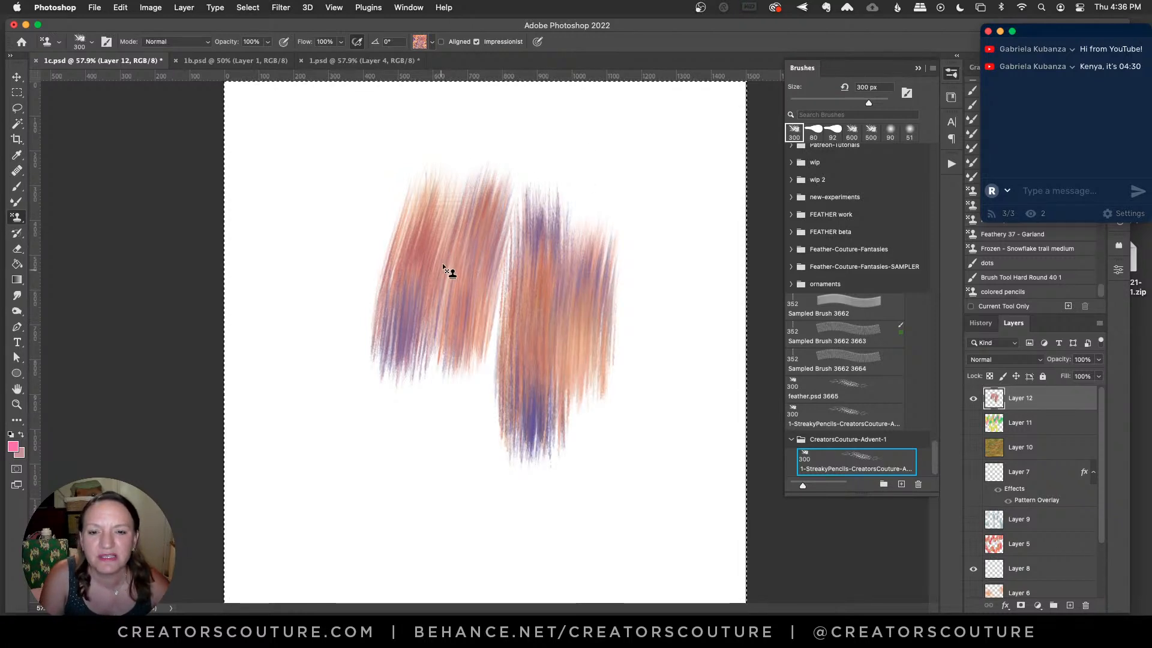
key("BackSpace")
key("super+d")
Demonstrate the brush following the stroke direction with rising diagonal strokes down the Layer 12 canvas, and clear them
left_click_drag(352, 285, 531, 230)
left_click_drag(351, 285, 540, 234)
mouse_move(385, 363)
left_mouse_down()
mouse_move(619, 294)
mouse_move(378, 358)
mouse_move(560, 308)
left_mouse_up()
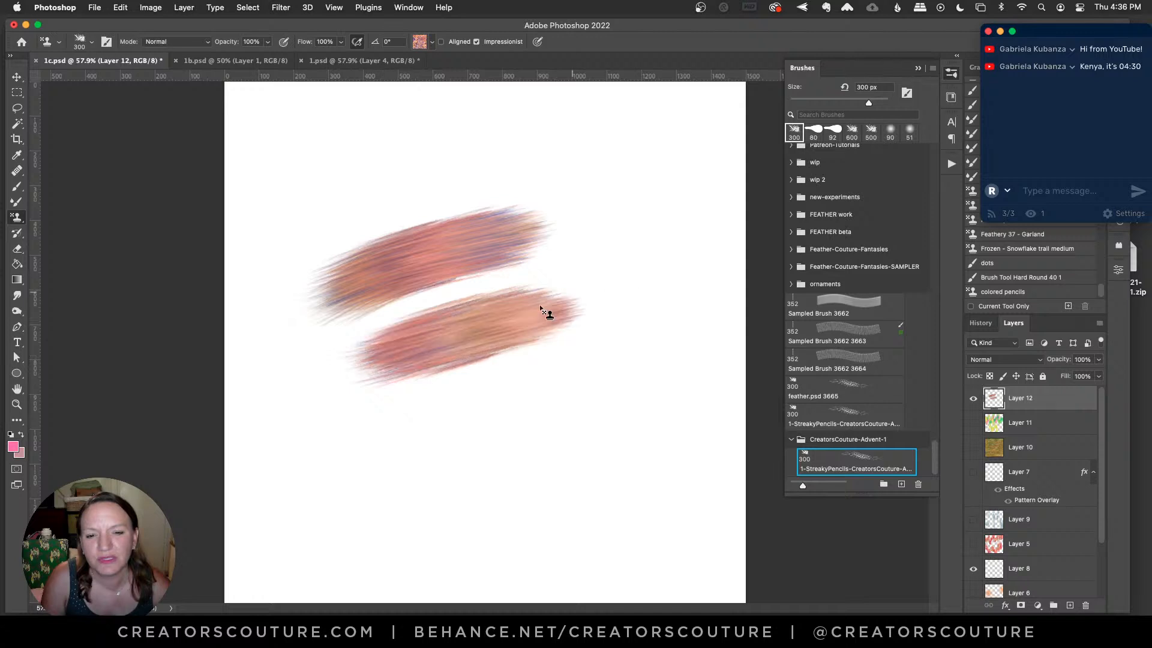
left_click_drag(393, 443, 555, 383)
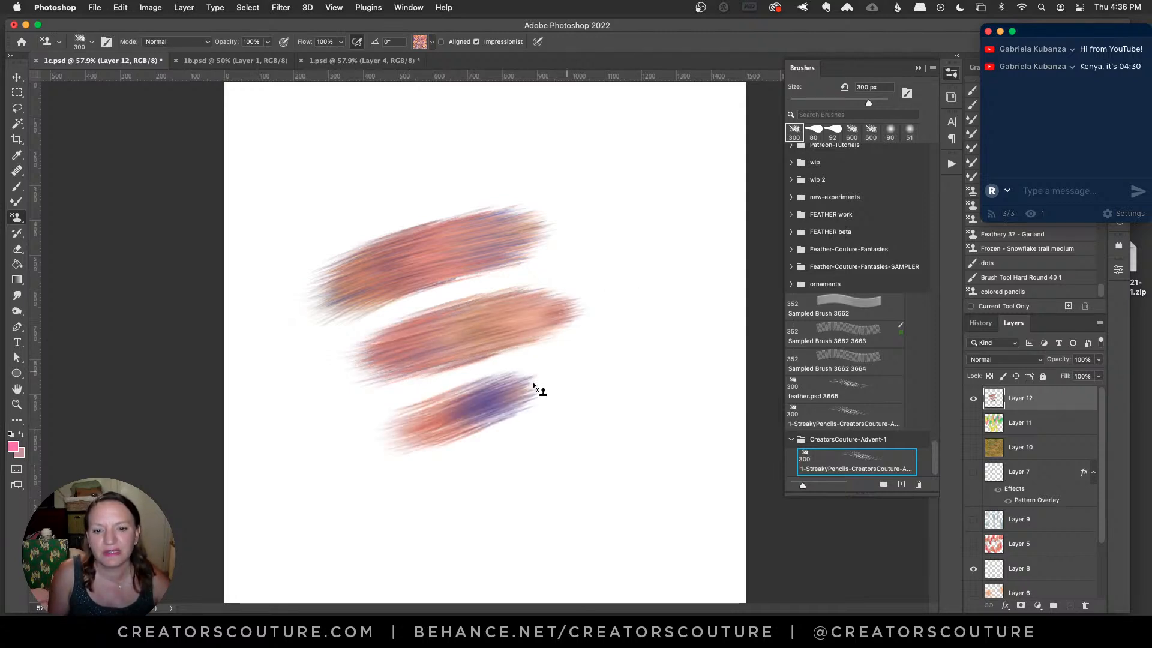
mouse_move(424, 429)
left_mouse_down()
mouse_move(536, 380)
mouse_move(411, 425)
mouse_move(592, 371)
left_mouse_up()
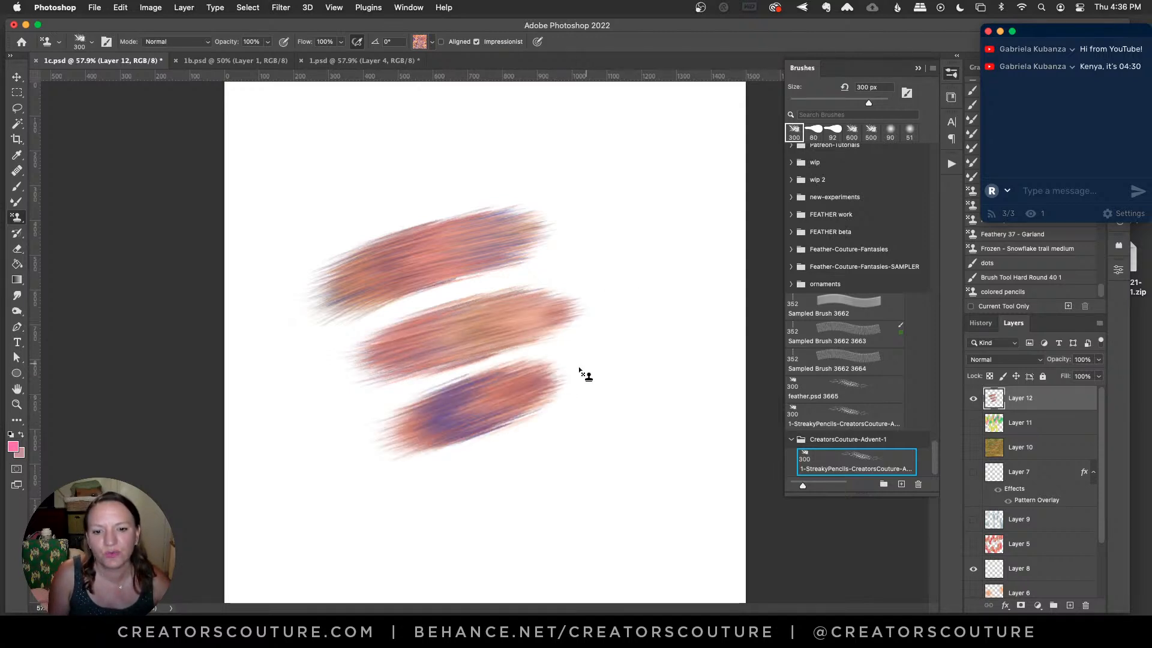
left_click_drag(423, 509, 714, 393)
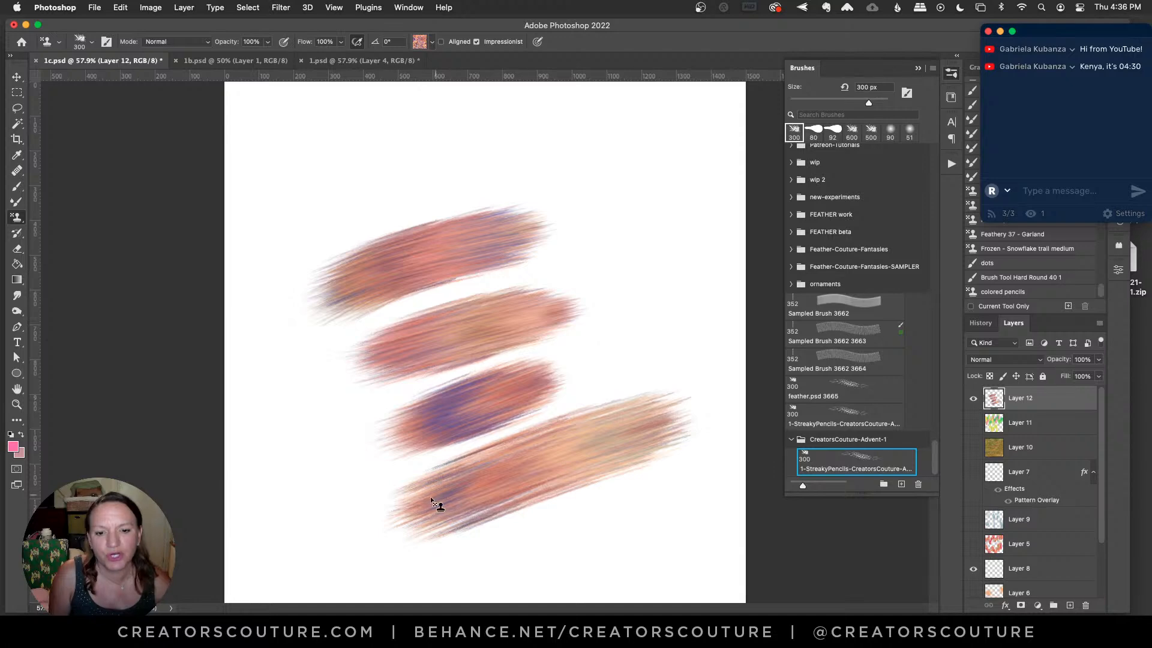
left_click_drag(443, 501, 685, 395)
left_click_drag(439, 506, 664, 403)
key("super+a")
key("Delete")
key("super+d")
Browse the Pattern Stamp tool's pattern groups and choose the orange and dark grey swatch in the photos group
left_click(432, 41)
left_click_drag(522, 297, 501, 400)
scroll(503, 397, "up", 5)
scroll(501, 403, "down", 2)
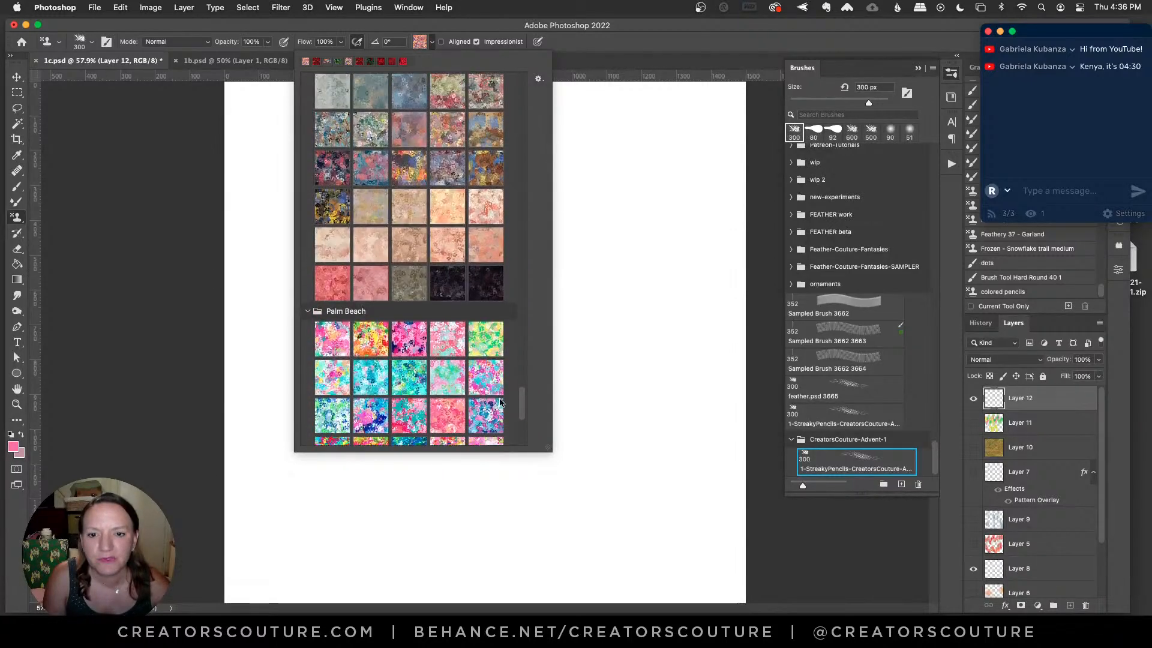
left_click_drag(521, 362, 520, 316)
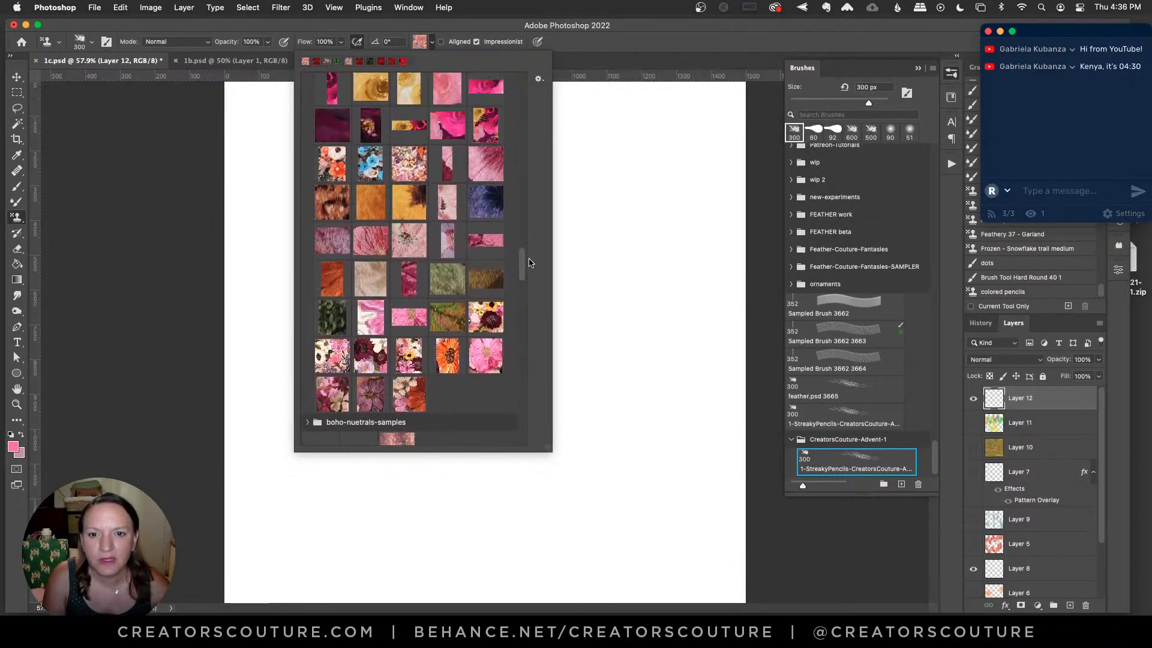
scroll(537, 223, "up", 5)
scroll(543, 206, "up", 1)
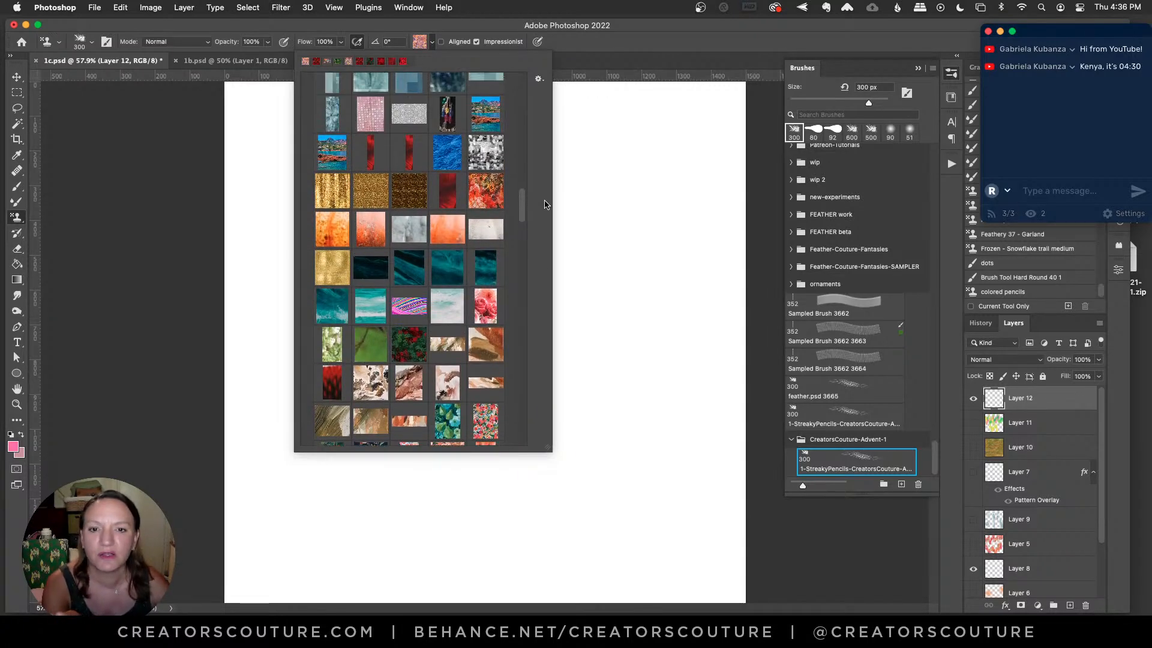
scroll(542, 217, "down", 5)
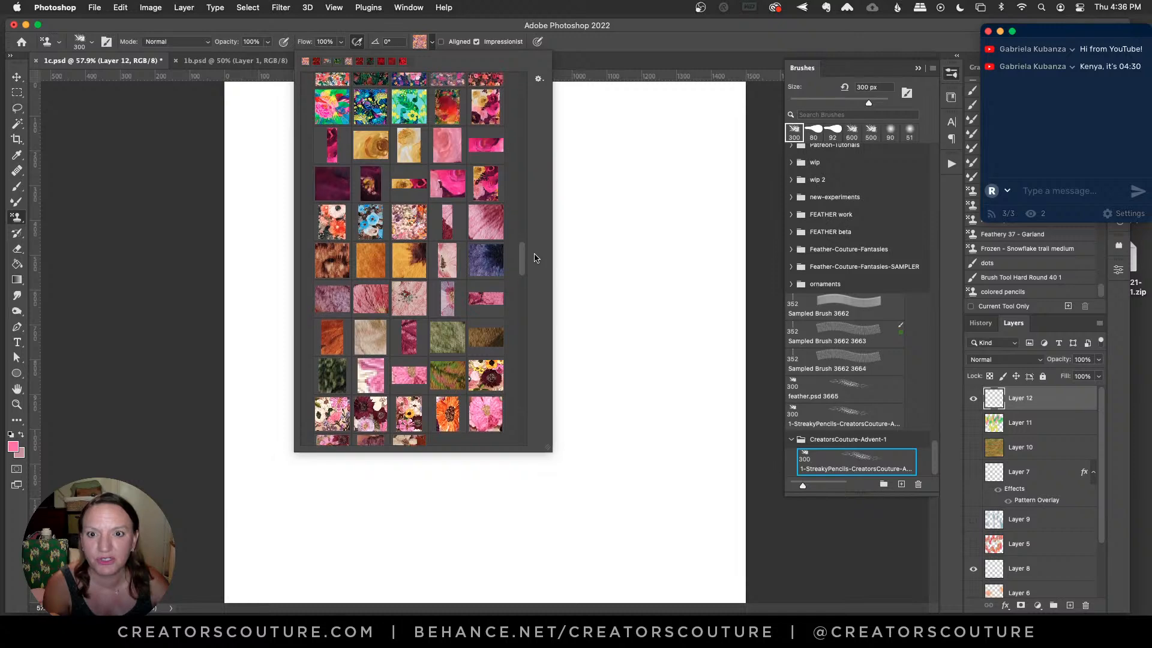
scroll(538, 243, "up", 2)
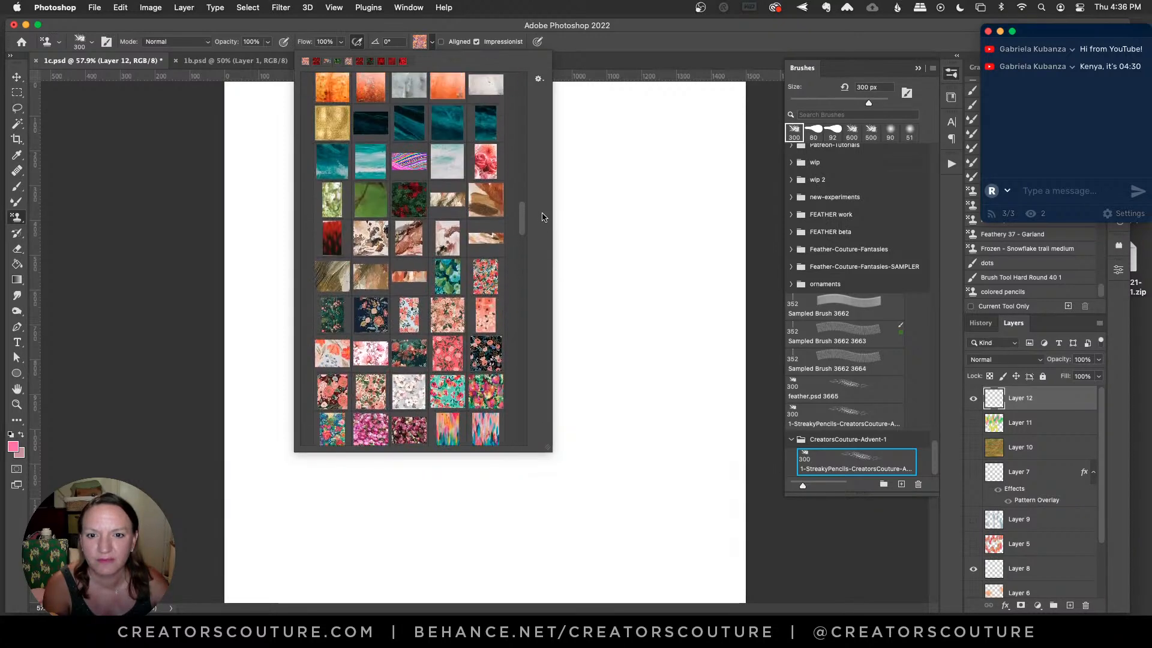
scroll(546, 188, "up", 7)
left_click(486, 259)
left_click(369, 293)
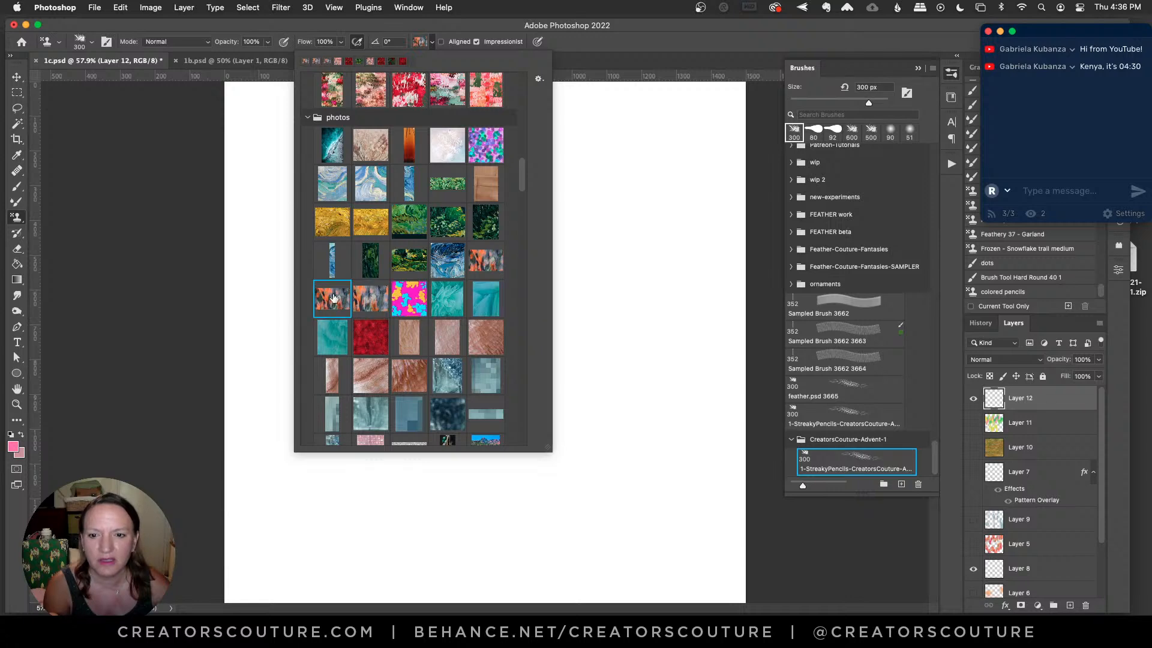
Paint upright test strokes with the orange and grey photo pattern on Layer 12, clearing the canvas after each trial
left_click_drag(592, 187, 577, 288)
key("cmd+z")
mouse_move(430, 210)
left_mouse_down()
mouse_move(414, 346)
mouse_move(421, 236)
mouse_move(412, 342)
mouse_move(403, 234)
mouse_move(393, 369)
mouse_move(383, 257)
mouse_move(370, 371)
mouse_move(365, 247)
mouse_move(354, 406)
mouse_move(355, 258)
mouse_move(340, 390)
mouse_move(354, 239)
mouse_move(326, 339)
mouse_move(329, 293)
mouse_move(324, 426)
left_mouse_up()
mouse_move(550, 192)
left_mouse_down()
mouse_move(547, 360)
mouse_move(578, 389)
mouse_move(591, 365)
mouse_move(610, 373)
mouse_move(614, 406)
left_mouse_up()
mouse_move(635, 311)
left_mouse_down()
mouse_move(617, 394)
mouse_move(620, 304)
mouse_move(615, 466)
left_mouse_up()
mouse_move(624, 251)
left_mouse_down()
mouse_move(636, 281)
mouse_move(647, 235)
mouse_move(652, 341)
mouse_move(667, 258)
mouse_move(678, 383)
mouse_move(689, 309)
mouse_move(689, 420)
left_mouse_up()
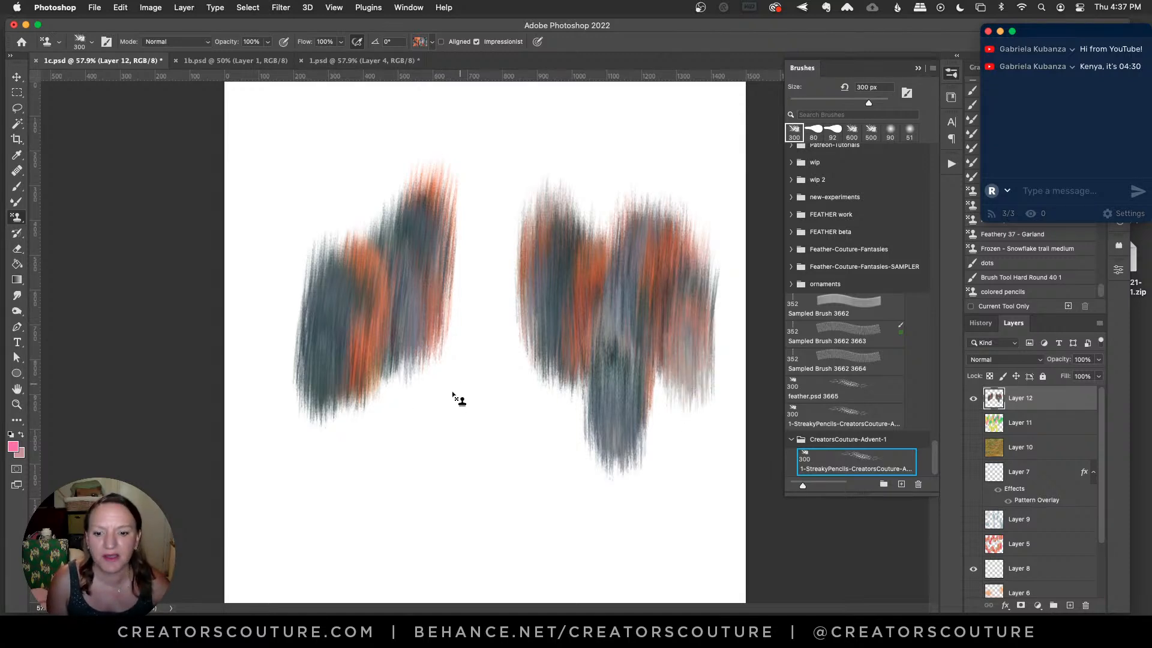
key("super+a")
key("Delete")
key("super+d")
mouse_move(442, 224)
left_mouse_down()
mouse_move(432, 294)
mouse_move(430, 229)
mouse_move(421, 260)
mouse_move(423, 342)
mouse_move(417, 231)
mouse_move(488, 306)
mouse_move(548, 238)
mouse_move(567, 261)
mouse_move(568, 195)
mouse_move(554, 405)
left_mouse_up()
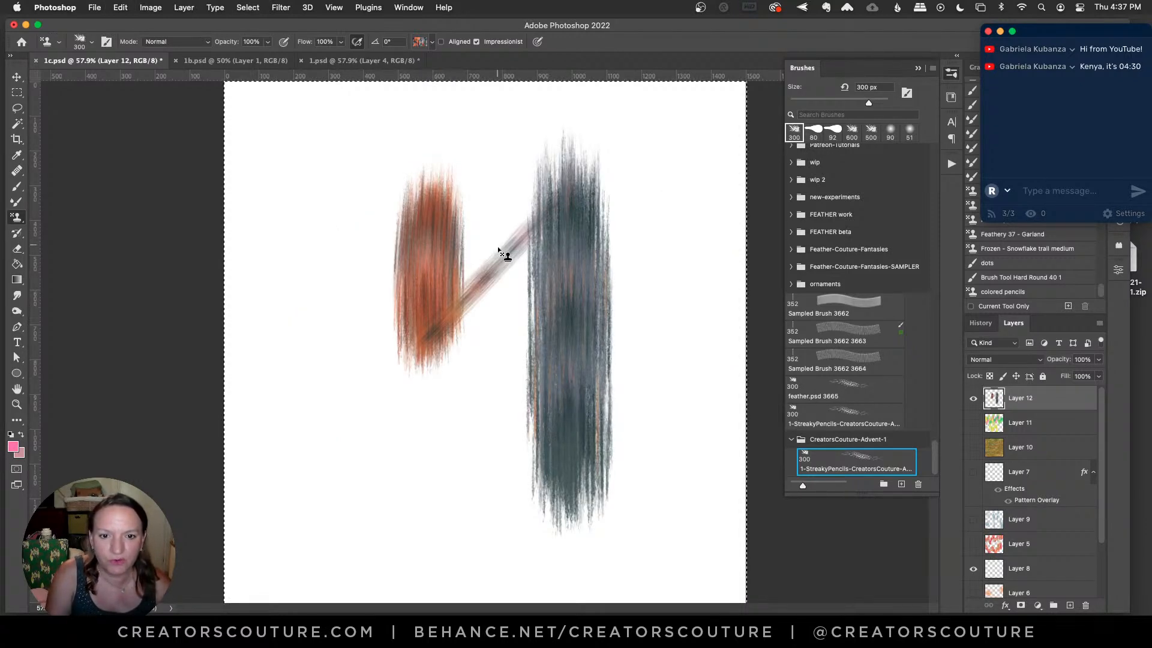
key("super+z")
Replace two diagonal orange-and-grey test strokes on Layer 12 with two adjoining long vertical strokes
mouse_move(362, 288)
left_mouse_down()
mouse_move(403, 278)
mouse_move(450, 243)
mouse_move(505, 235)
mouse_move(337, 294)
mouse_move(532, 216)
mouse_move(455, 248)
mouse_move(510, 228)
left_mouse_up()
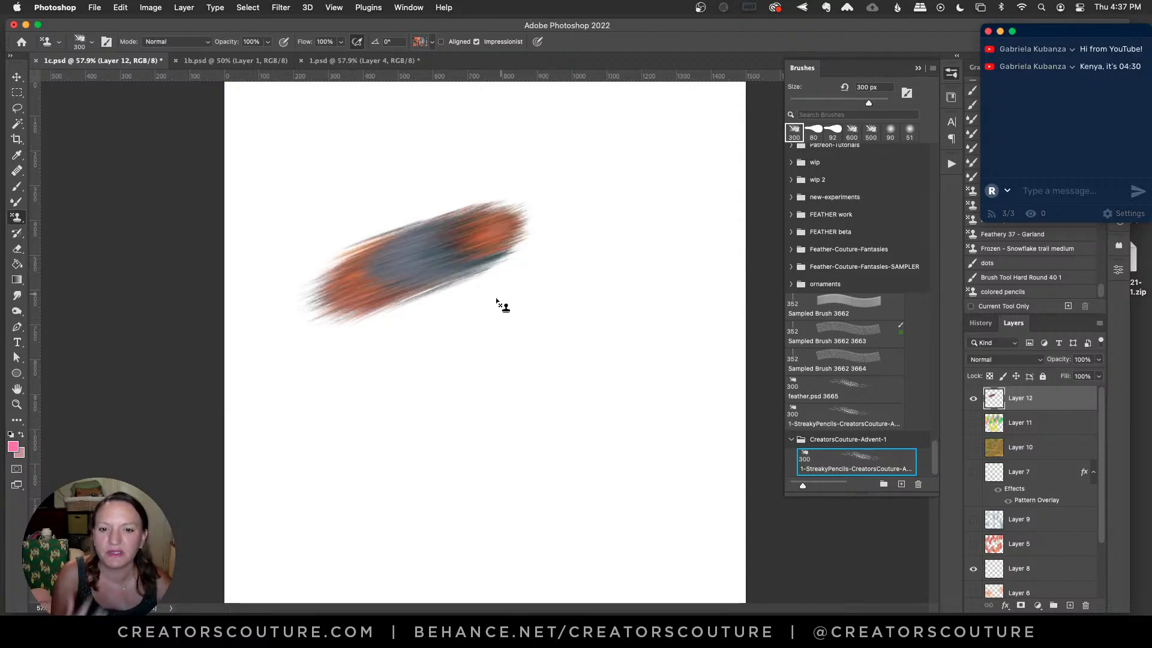
mouse_move(370, 426)
left_mouse_down()
mouse_move(602, 290)
mouse_move(429, 371)
mouse_move(346, 433)
mouse_move(636, 277)
mouse_move(428, 370)
mouse_move(348, 419)
mouse_move(650, 298)
left_mouse_up()
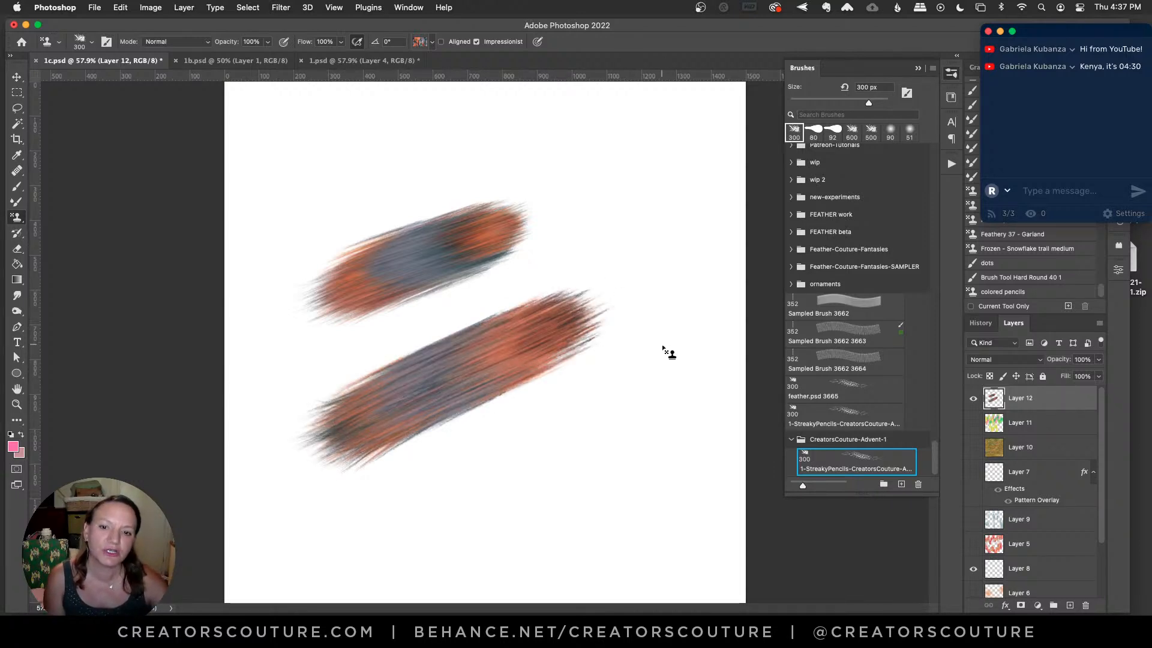
key("Delete")
mouse_move(504, 196)
left_mouse_down()
mouse_move(493, 410)
mouse_move(498, 182)
mouse_move(500, 413)
mouse_move(509, 253)
mouse_move(533, 265)
mouse_move(548, 226)
mouse_move(550, 400)
mouse_move(554, 211)
mouse_move(544, 360)
mouse_move(550, 414)
mouse_move(576, 445)
left_mouse_up()
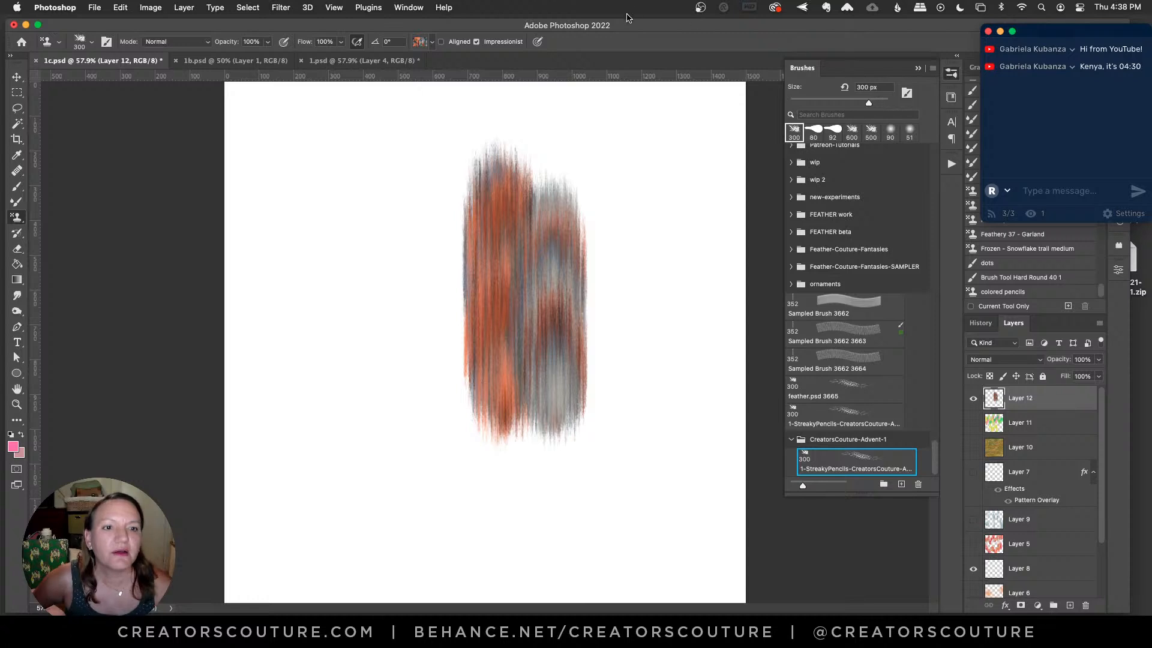
Collapse the Brushes panel and show the hills artwork in 1b.psd and the tree and ornament in 1.psd
left_click(950, 73)
left_click(237, 61)
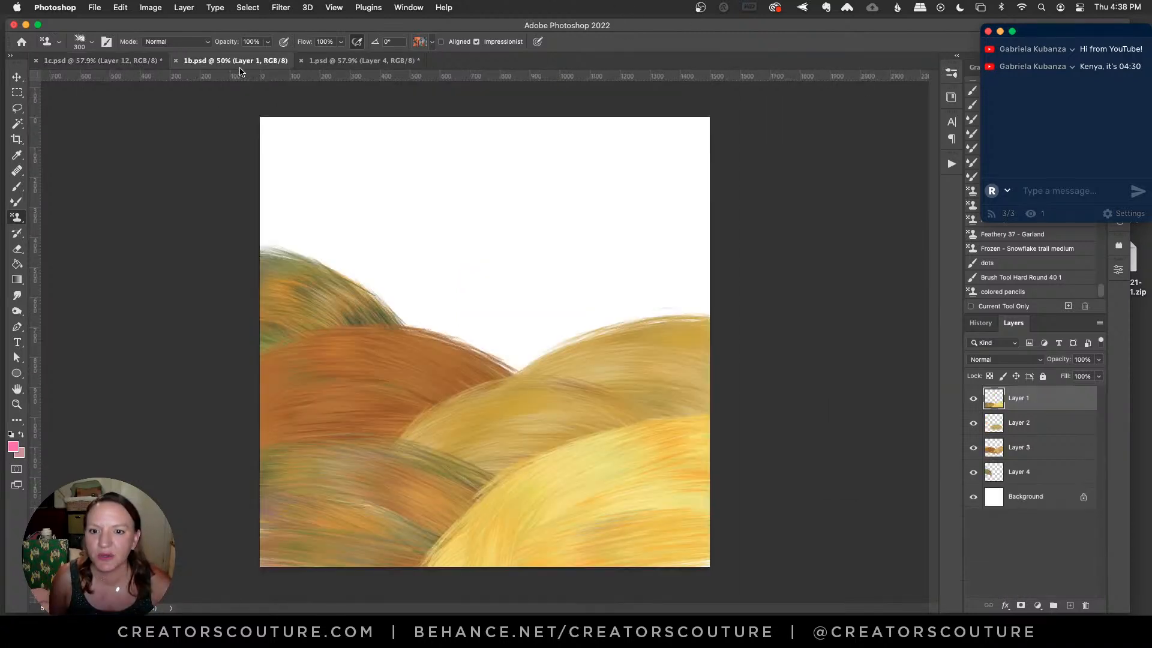
left_click(330, 61)
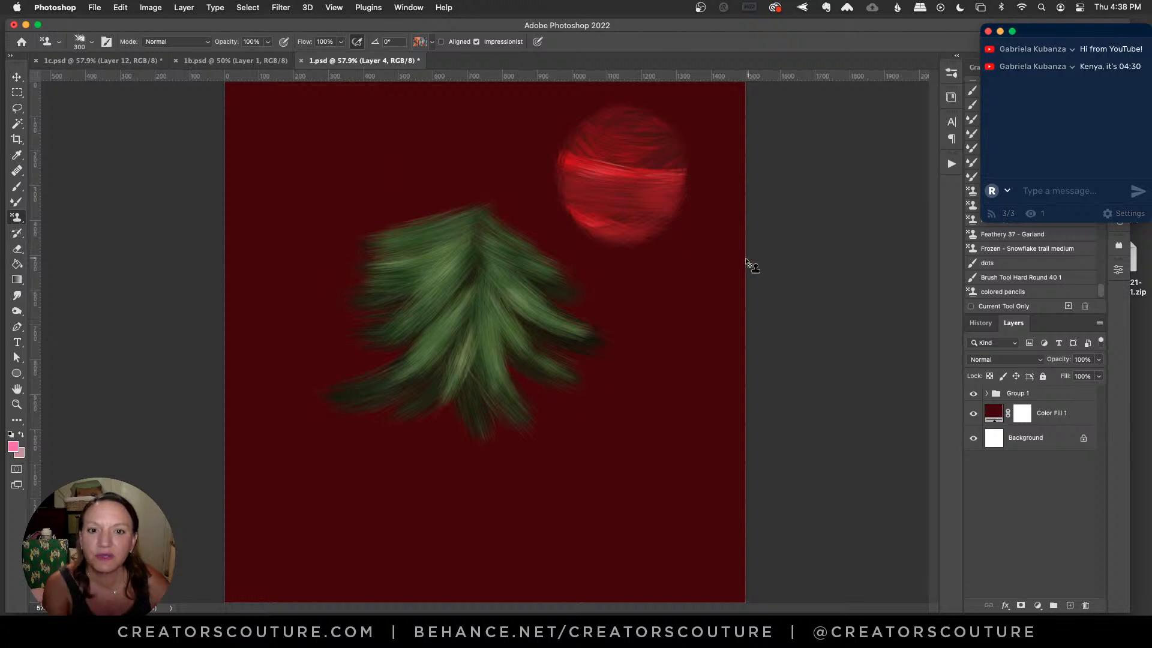
Hide Group 1 containing the tree and ornament in 1.psd and add a new layer above it
left_click(1010, 396)
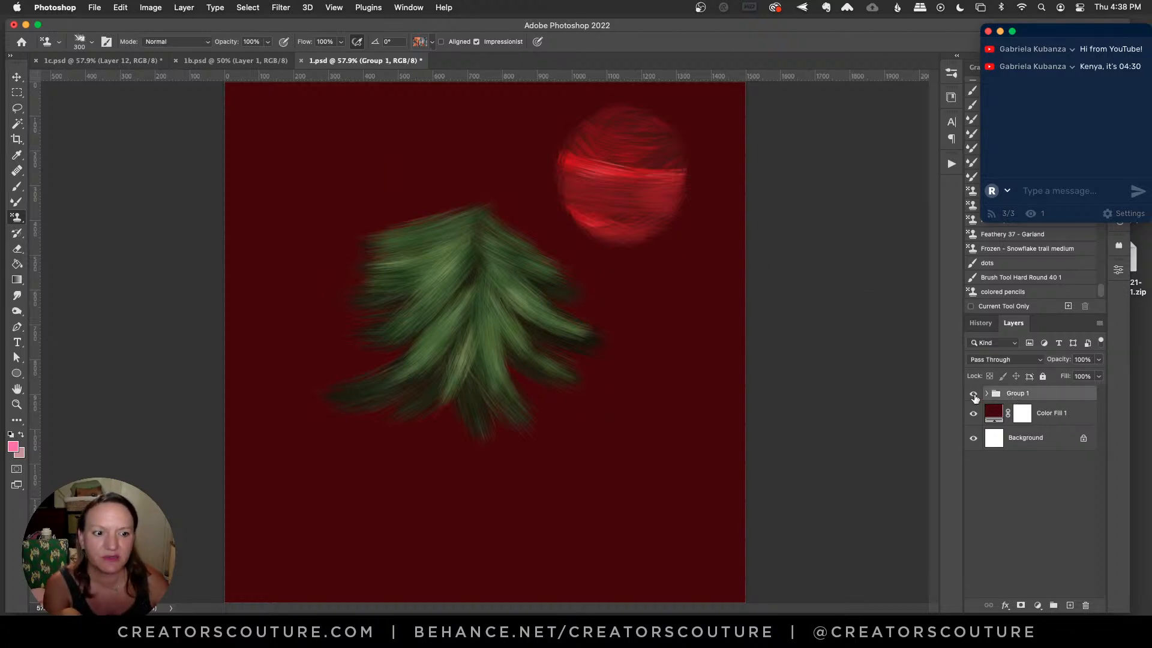
left_click(973, 394)
left_click(1069, 606)
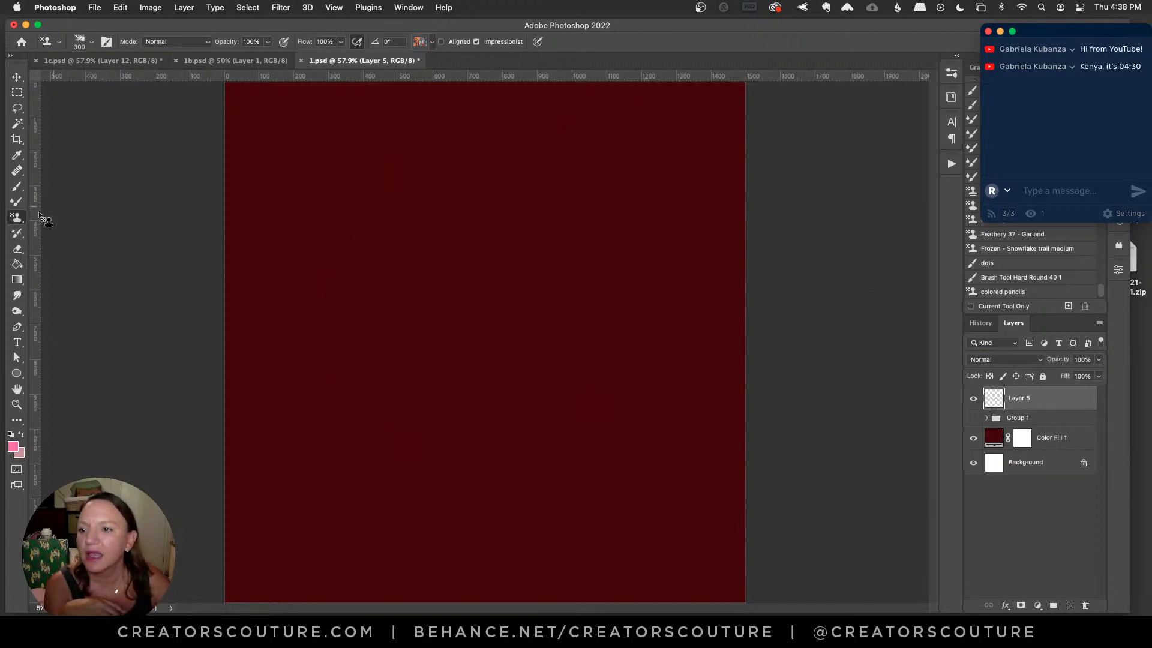
Choose a mid-dark green pattern for the Pattern Stamp tool and paint a curved test branch on Layer 5
left_click_drag(16, 218, 65, 215)
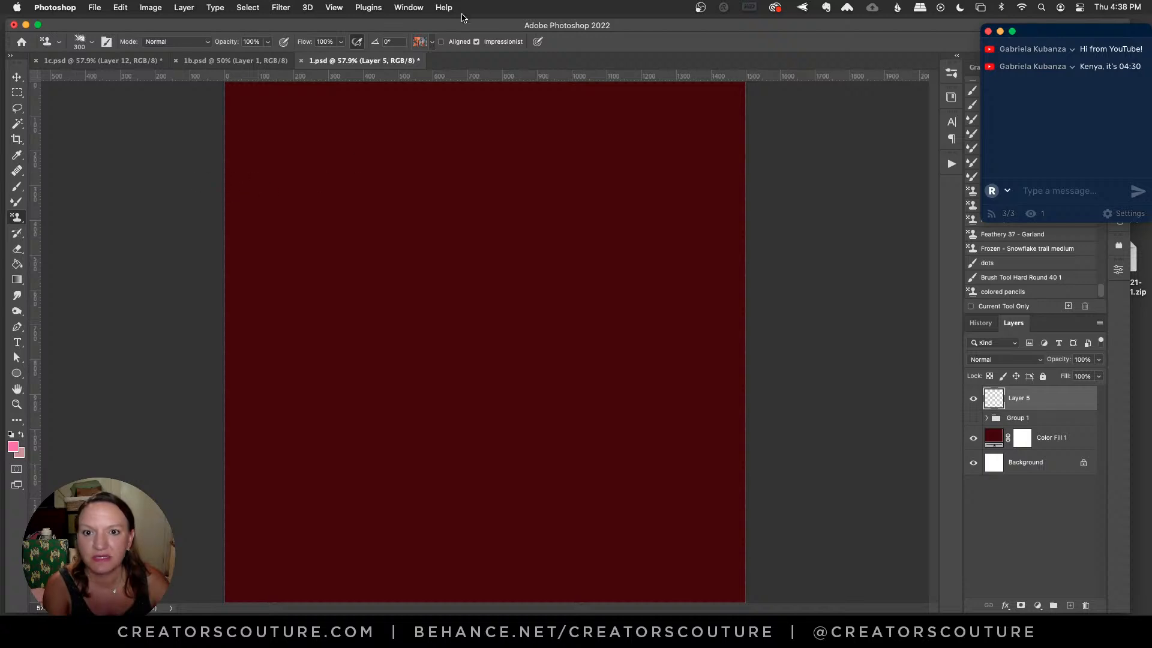
left_click(420, 42)
left_click_drag(520, 174, 522, 121)
left_click(372, 136)
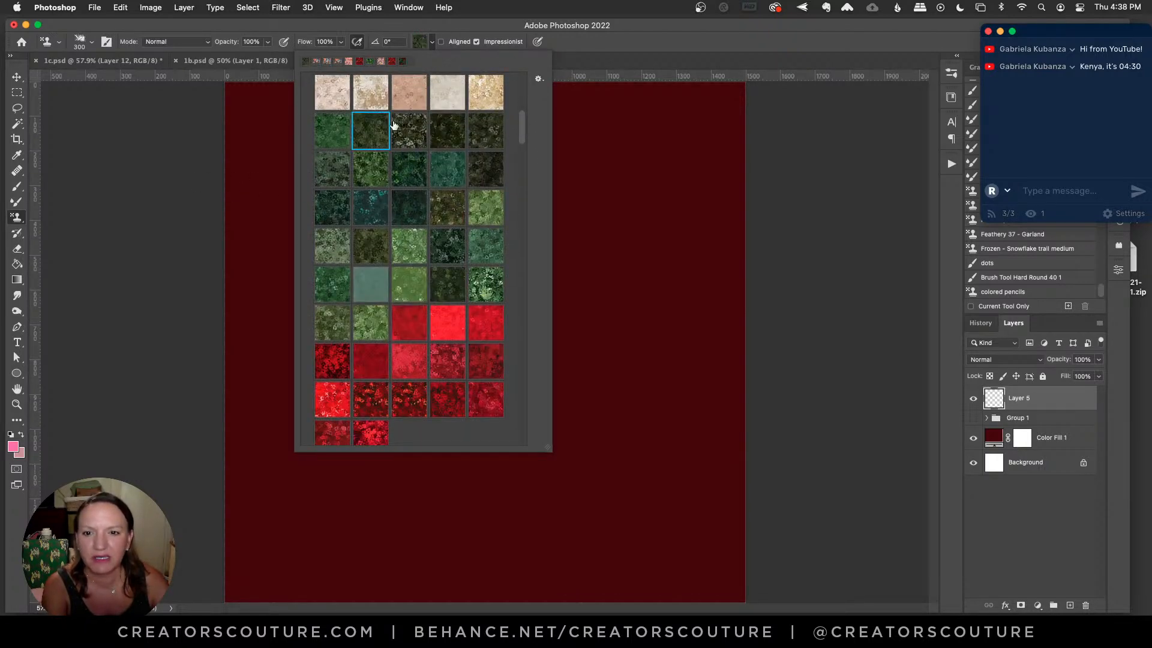
left_click(515, 34)
mouse_move(465, 239)
left_mouse_down()
mouse_move(391, 273)
mouse_move(448, 209)
mouse_move(424, 260)
left_mouse_up()
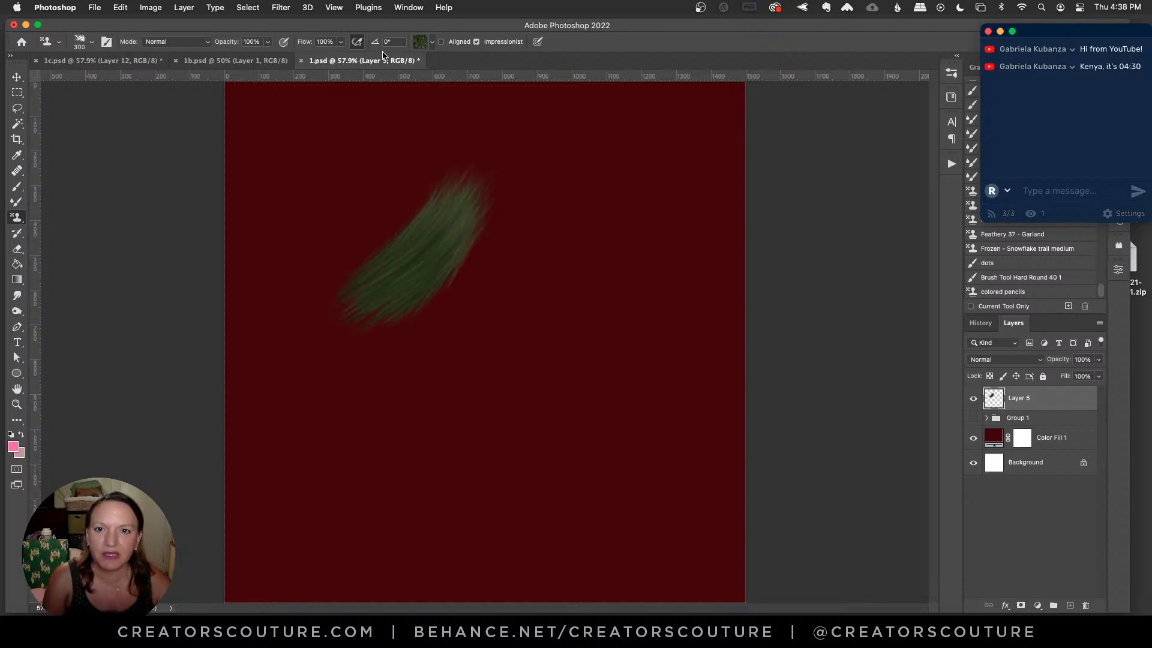
Switch the Pattern Stamp tool to the very dark green pattern and clear the test strokes from Layer 5
left_click(420, 42)
left_click(446, 133)
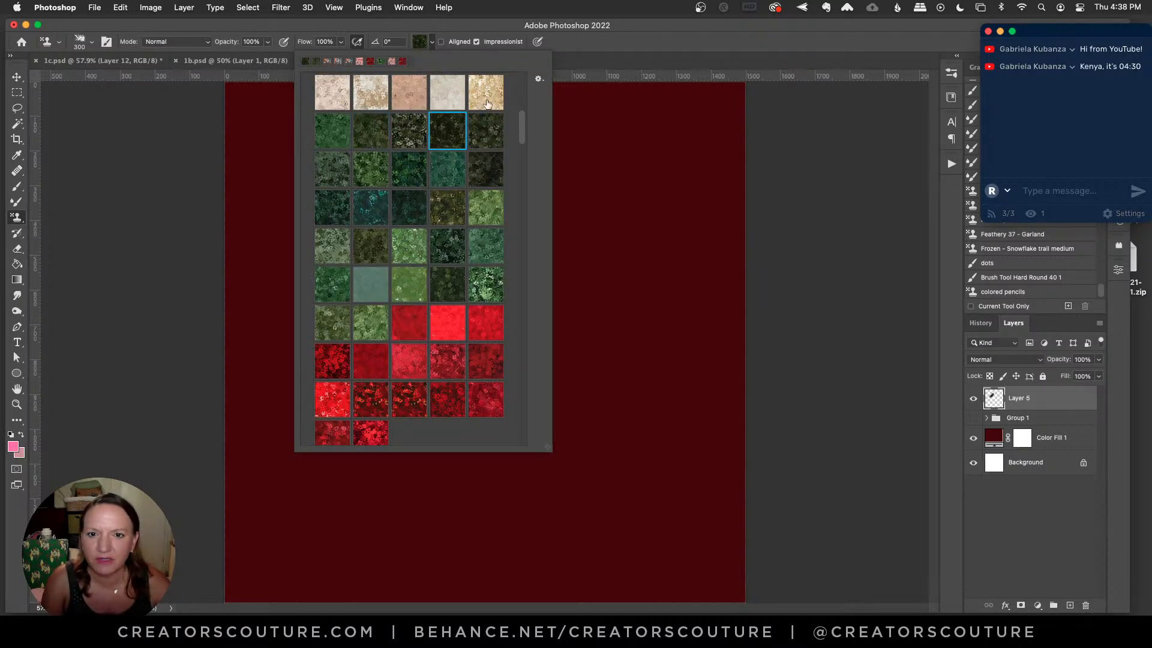
left_click(494, 31)
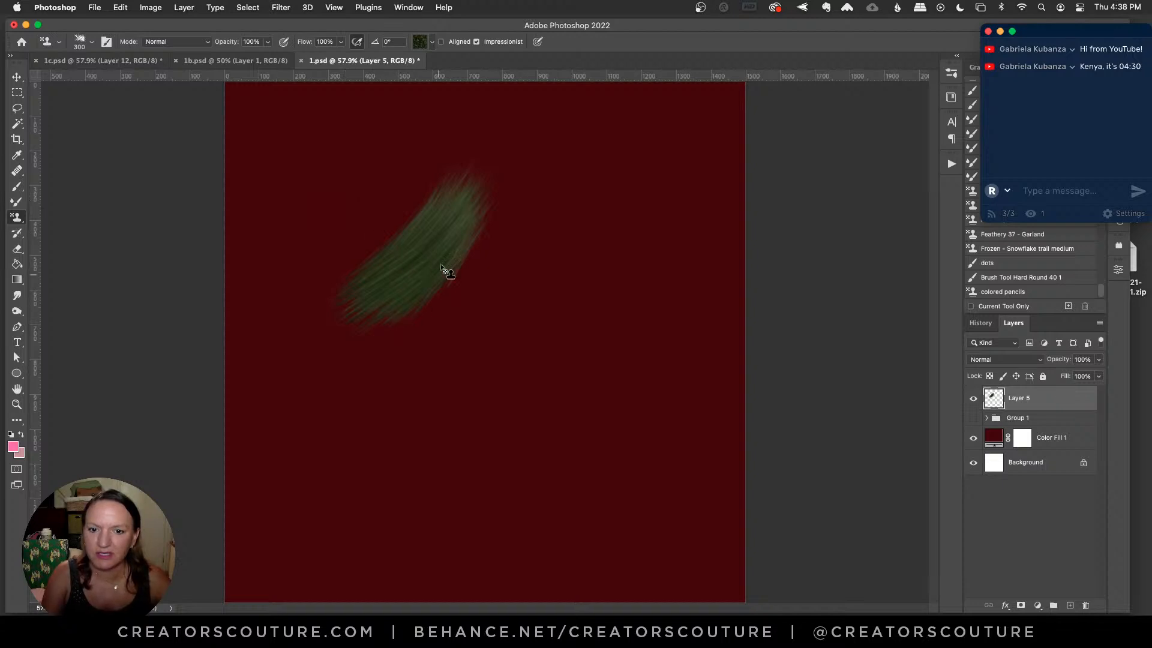
key("super+z")
mouse_move(421, 199)
left_mouse_down()
mouse_move(401, 246)
mouse_move(429, 201)
mouse_move(359, 274)
mouse_move(441, 198)
mouse_move(359, 282)
mouse_move(445, 205)
mouse_move(368, 324)
mouse_move(452, 194)
mouse_move(525, 259)
mouse_move(451, 185)
mouse_move(538, 248)
mouse_move(481, 198)
left_mouse_up()
key("super+a")
key("Delete")
key("super+d")
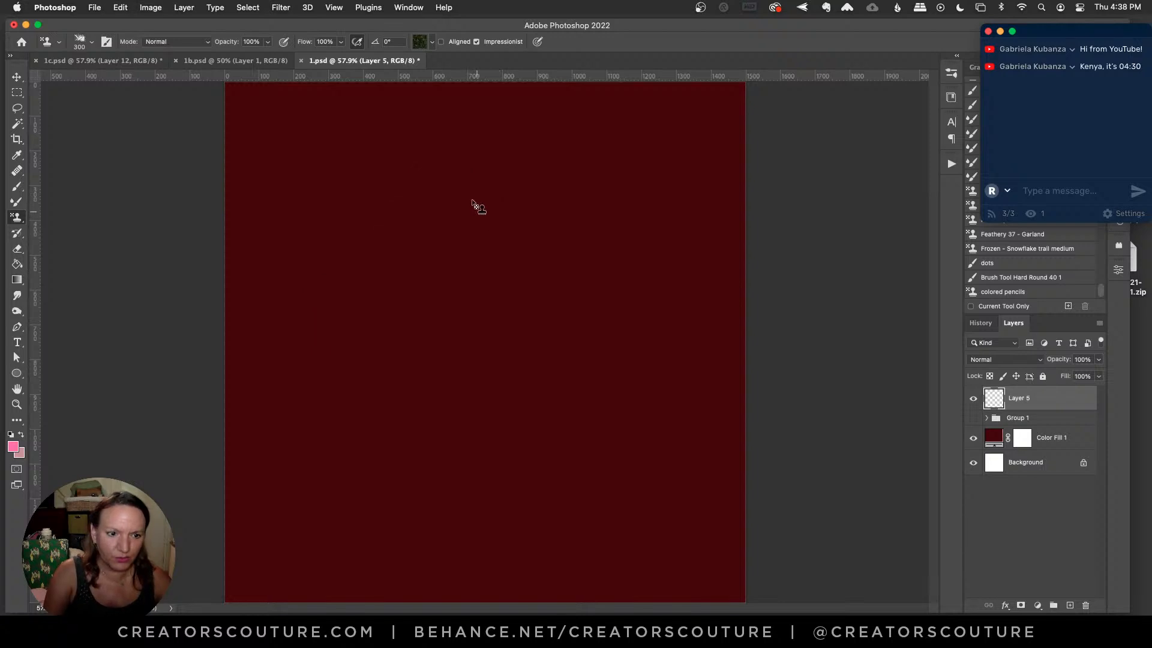
Check the example tree in Group 1, reduce the brush size to 200 px and paint a dark green tree on Layer 5
left_click(972, 421)
left_click(972, 422)
key("bracketleft")
key("bracketleft")
mouse_move(440, 173)
left_mouse_down()
mouse_move(327, 237)
mouse_move(421, 195)
mouse_move(357, 249)
mouse_move(441, 176)
mouse_move(481, 228)
mouse_move(459, 174)
mouse_move(514, 238)
mouse_move(442, 218)
mouse_move(430, 191)
mouse_move(559, 285)
mouse_move(456, 221)
mouse_move(515, 278)
mouse_move(479, 233)
mouse_move(421, 204)
mouse_move(361, 283)
mouse_move(427, 212)
mouse_move(368, 306)
mouse_move(425, 209)
mouse_move(360, 320)
mouse_move(429, 260)
mouse_move(440, 222)
mouse_move(541, 322)
mouse_move(454, 256)
mouse_move(494, 328)
mouse_move(466, 265)
mouse_move(456, 295)
mouse_move(429, 282)
mouse_move(366, 376)
mouse_move(419, 296)
mouse_move(378, 378)
mouse_move(435, 304)
mouse_move(444, 369)
mouse_move(444, 283)
mouse_move(436, 383)
mouse_move(444, 296)
mouse_move(502, 405)
mouse_move(443, 297)
mouse_move(510, 356)
mouse_move(440, 194)
mouse_move(494, 232)
mouse_move(461, 206)
mouse_move(479, 237)
mouse_move(416, 218)
mouse_move(361, 268)
mouse_move(495, 213)
left_mouse_up()
Inspect the painted tree at 100%, add a new layer above it and choose a brighter green Pattern Stamp pattern
left_click(17, 405)
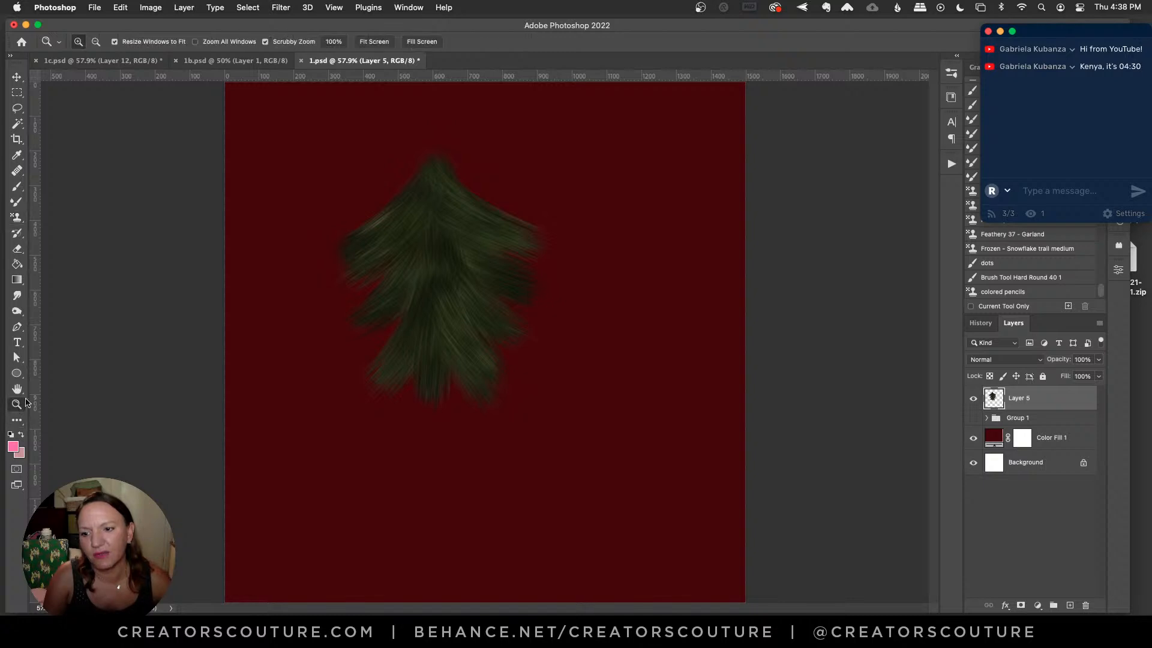
left_click_drag(469, 275, 466, 243)
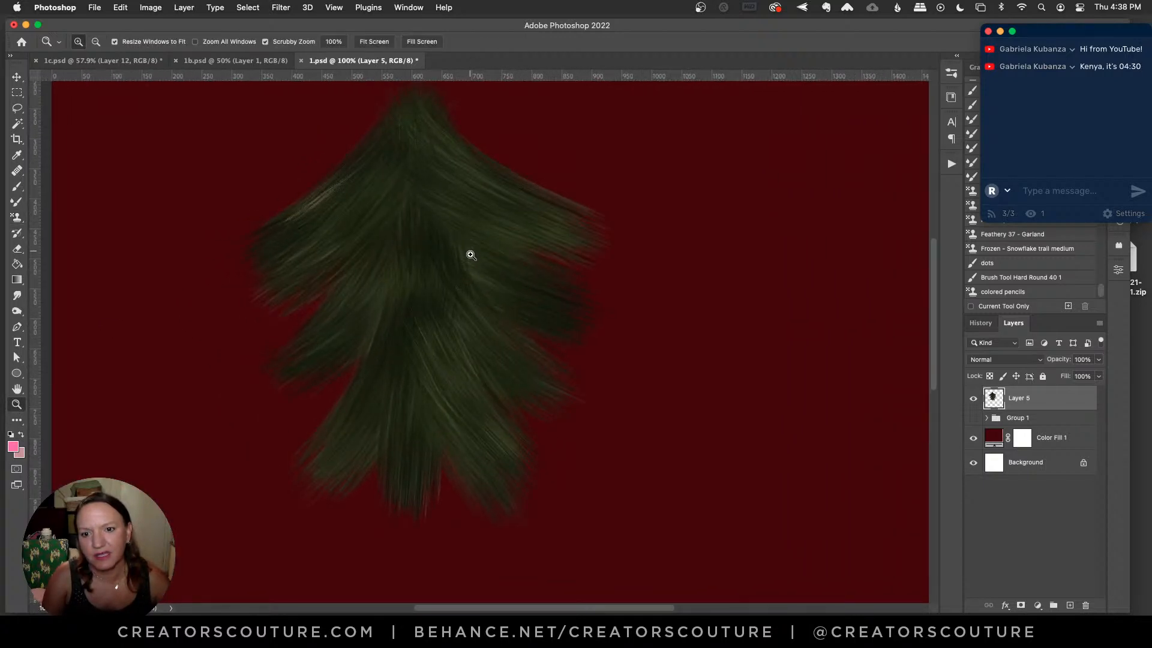
scroll(935, 281, "up", 3)
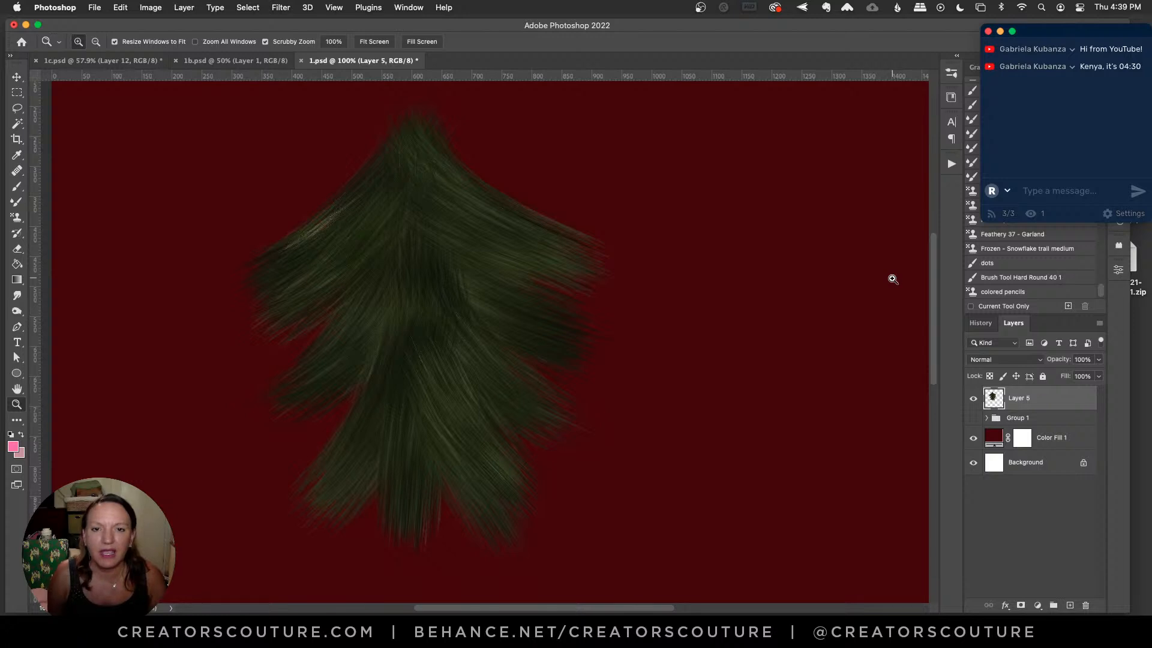
left_click(1070, 605)
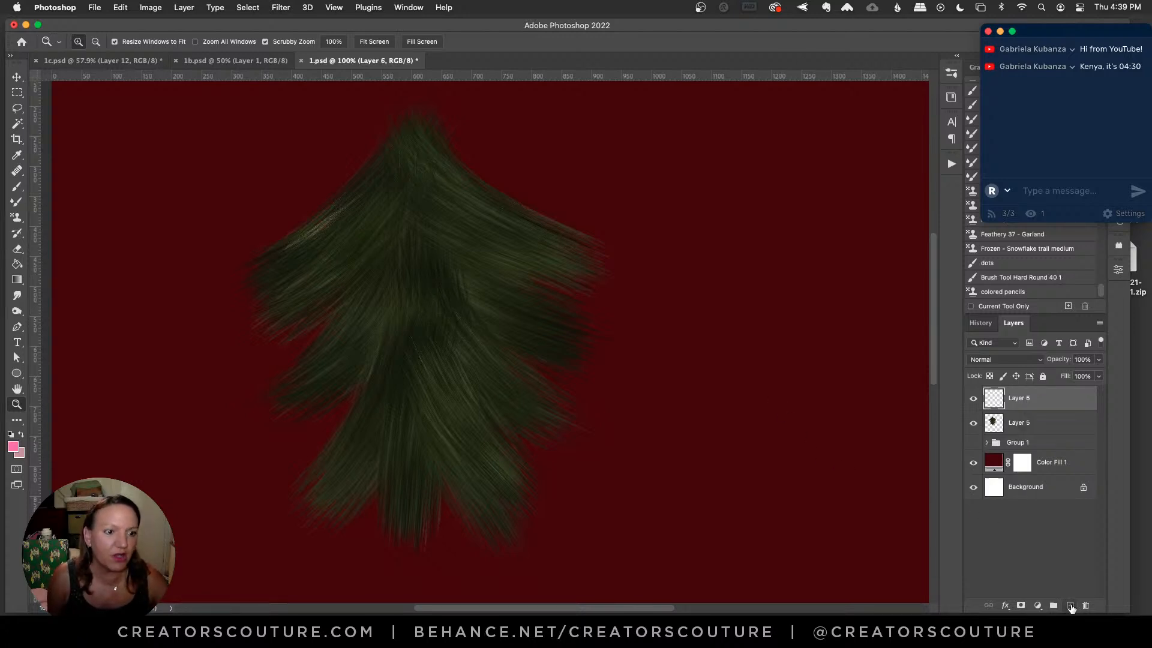
left_click(17, 216)
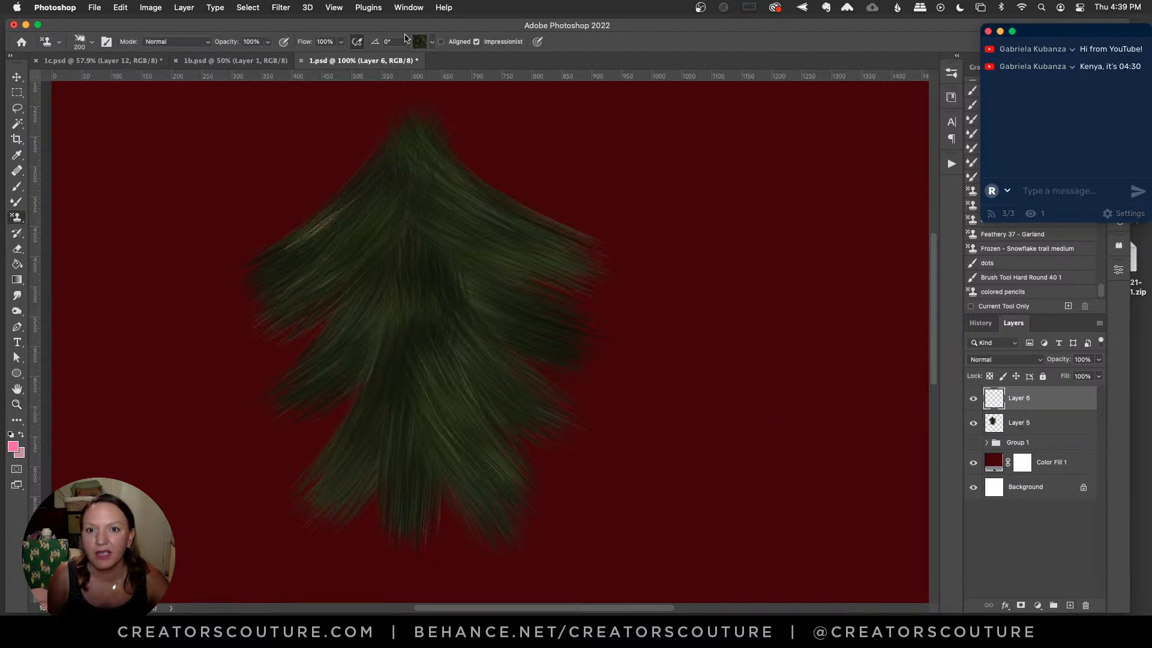
left_click(418, 41)
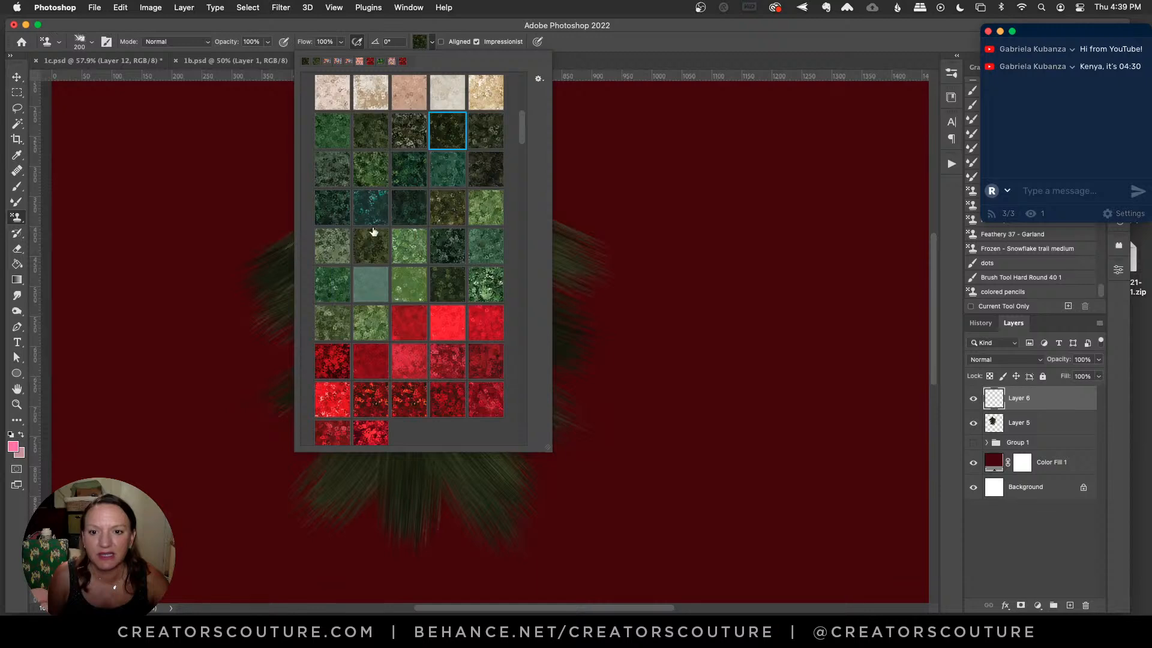
left_click(371, 180)
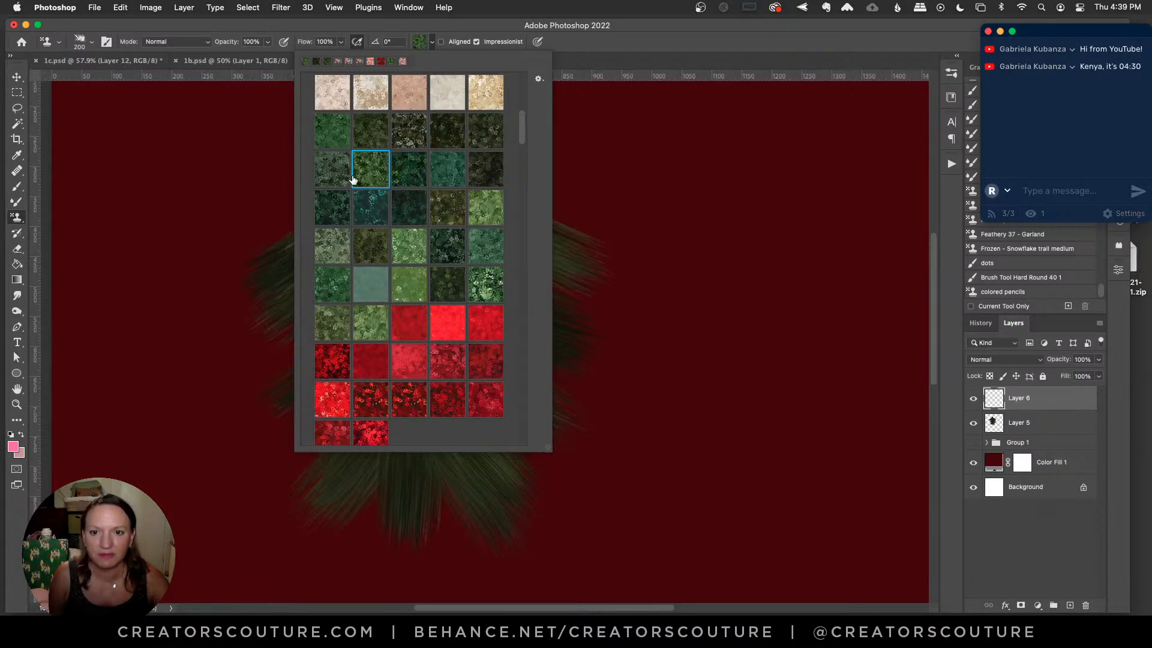
left_click(394, 33)
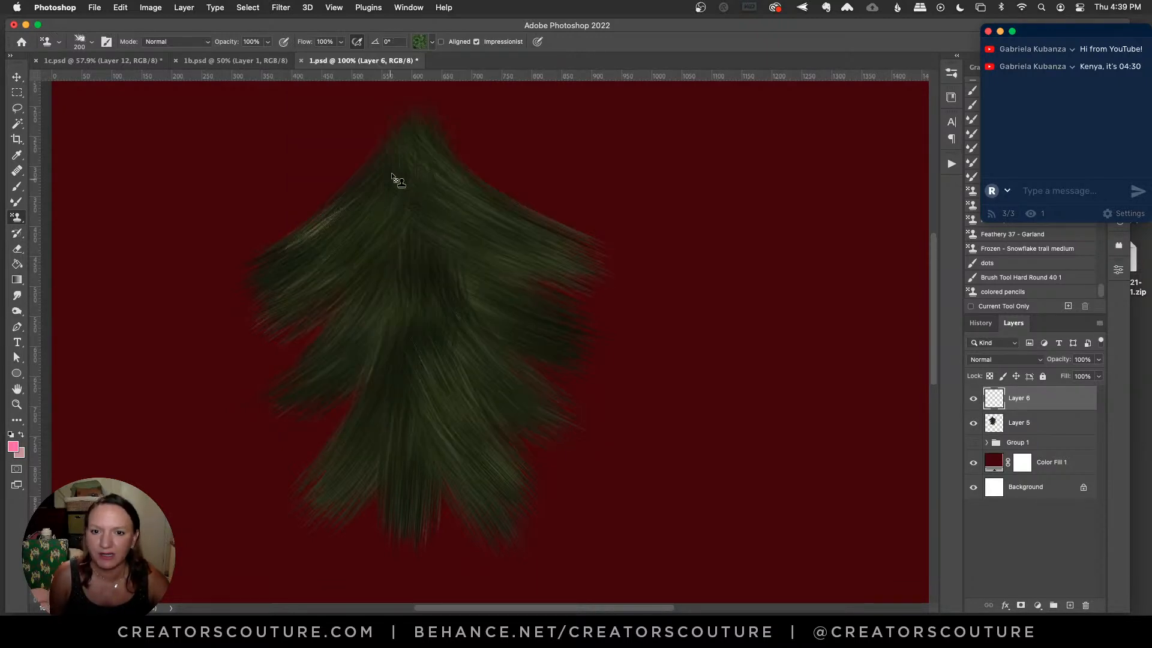
left_click_drag(394, 185, 309, 244)
key("super+z")
left_click_drag(400, 164, 306, 239)
key("super+z")
Reduce the brush size to 175 px and paint brighter green highlights on the tree's upper branches on Layer 6
key("bracketleft")
mouse_move(398, 174)
left_mouse_down()
mouse_move(365, 211)
mouse_move(299, 230)
mouse_move(386, 162)
mouse_move(265, 248)
left_mouse_up()
mouse_move(413, 265)
left_mouse_down()
mouse_move(288, 333)
mouse_move(389, 273)
mouse_move(283, 372)
left_mouse_up()
mouse_move(432, 174)
left_mouse_down()
mouse_move(570, 226)
mouse_move(432, 164)
mouse_move(495, 222)
mouse_move(545, 219)
left_mouse_up()
left_click(422, 41)
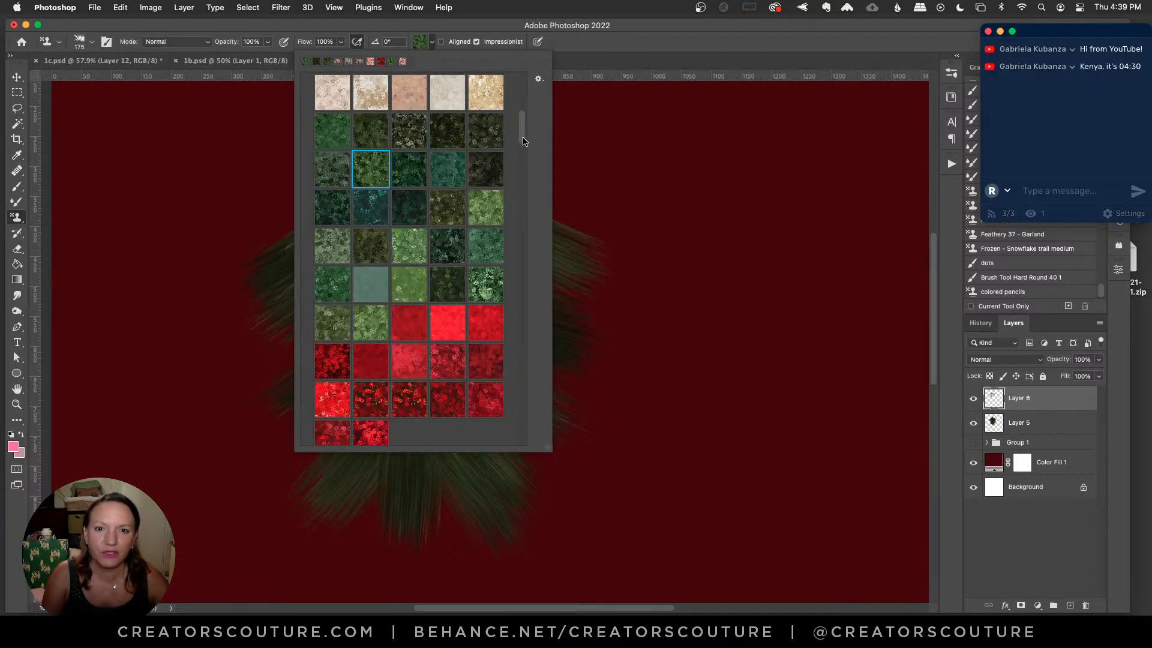
scroll(523, 141, "up", 5)
scroll(526, 142, "down", 6)
scroll(527, 141, "up", 3)
scroll(528, 140, "down", 3)
left_click(621, 39)
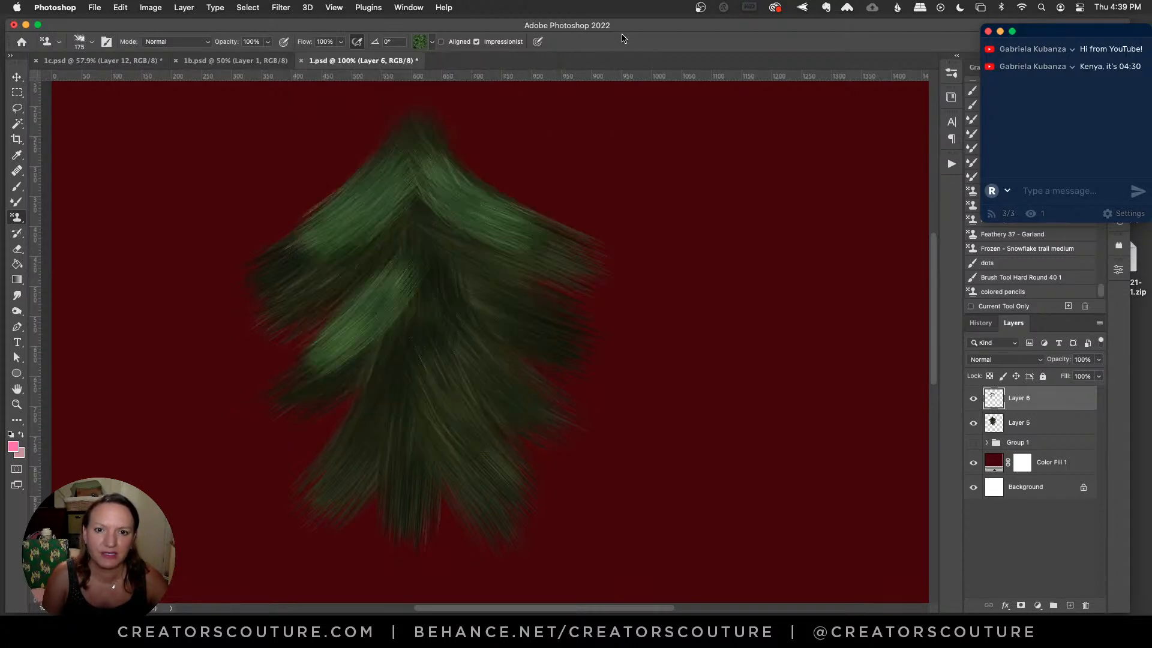
Paint brighter green highlights down the tree's remaining middle and lower branches on Layer 6, redoing the lower-left stroke
mouse_move(470, 274)
left_mouse_down()
mouse_move(524, 319)
mouse_move(479, 298)
mouse_move(498, 358)
left_mouse_up()
mouse_move(416, 313)
left_mouse_down()
mouse_move(327, 439)
mouse_move(392, 330)
mouse_move(335, 440)
mouse_move(458, 380)
left_mouse_up()
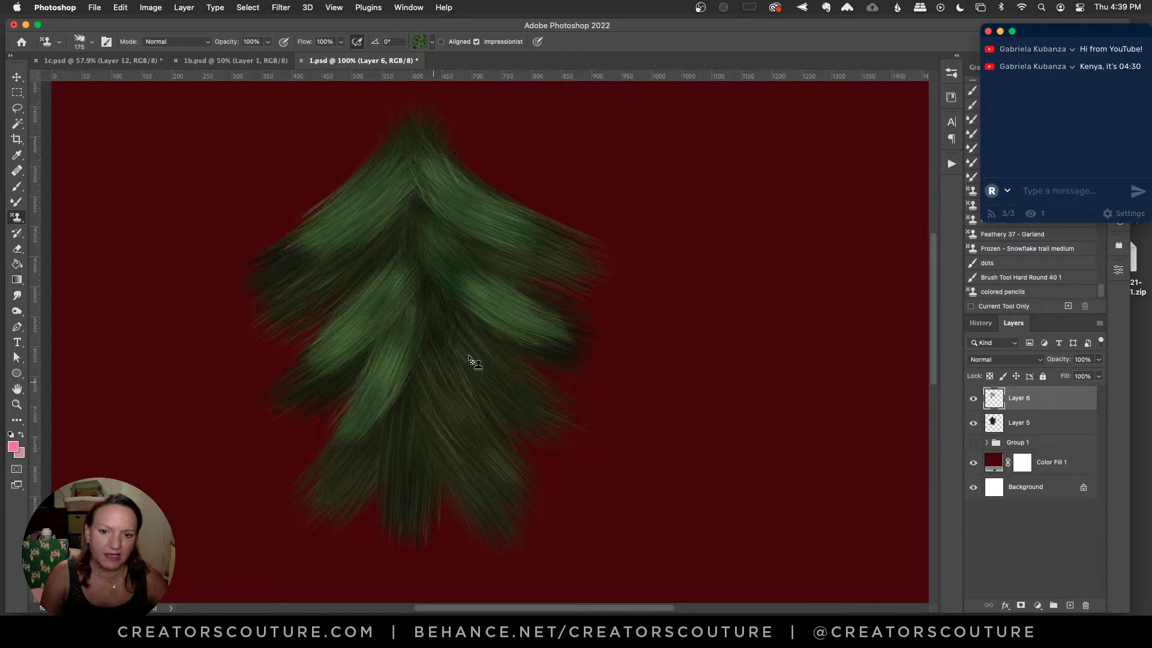
mouse_move(533, 384)
left_mouse_down()
mouse_move(440, 321)
mouse_move(546, 406)
left_mouse_up()
mouse_move(429, 376)
left_mouse_down()
mouse_move(508, 468)
mouse_move(425, 374)
mouse_move(474, 467)
left_mouse_up()
left_click_drag(406, 426, 352, 508)
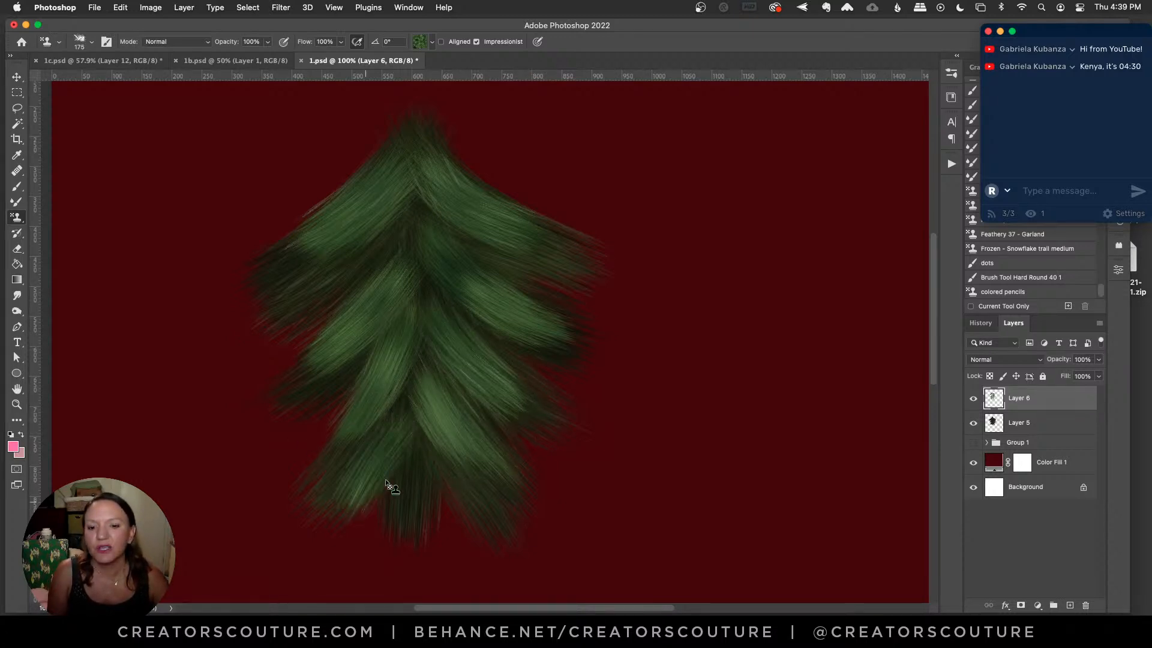
key("super+z")
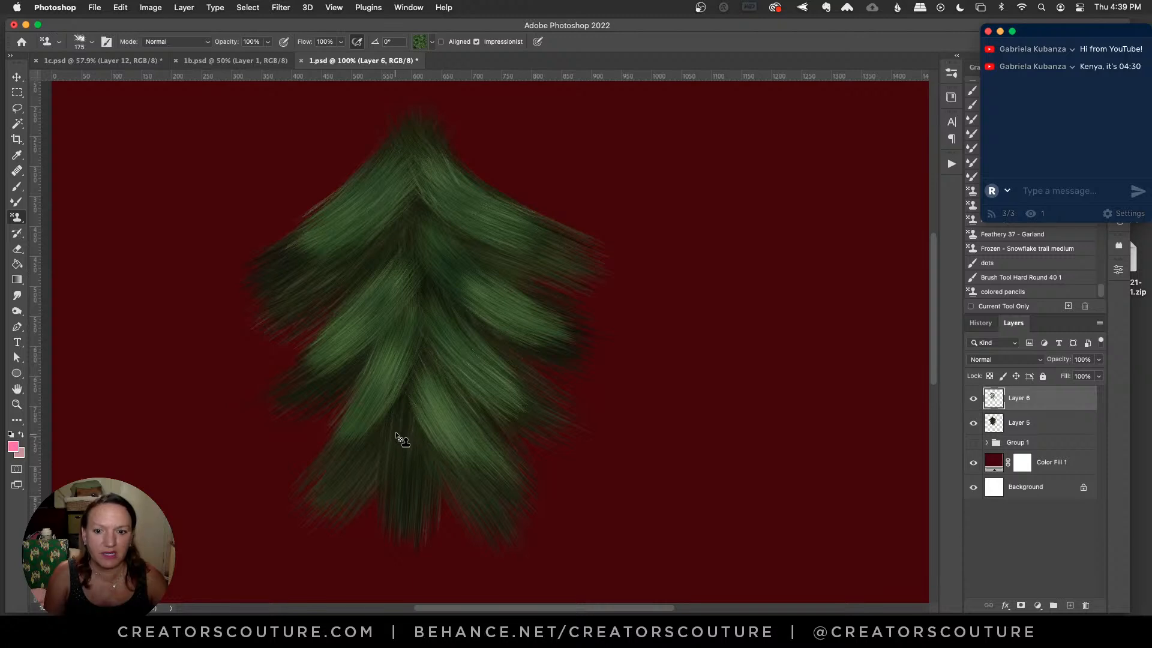
left_click_drag(402, 415, 373, 487)
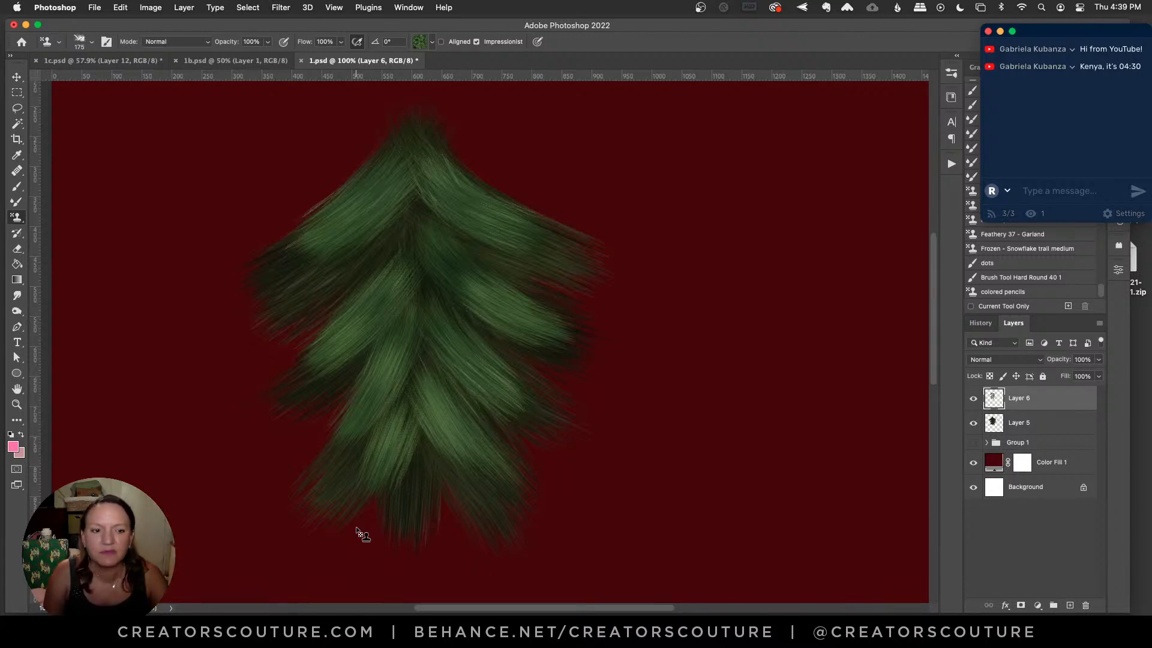
Add a new layer above Layer 6 and paint olive green Pattern Stamp strokes between the tree's highlighted branches
left_click(1070, 607)
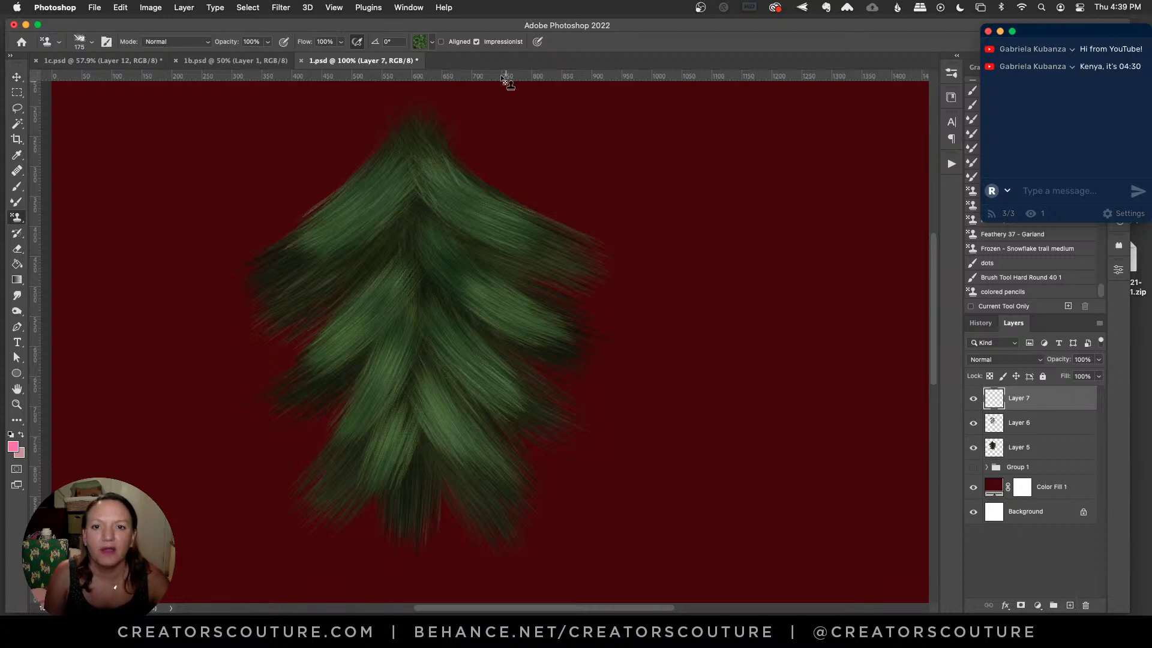
left_click(420, 43)
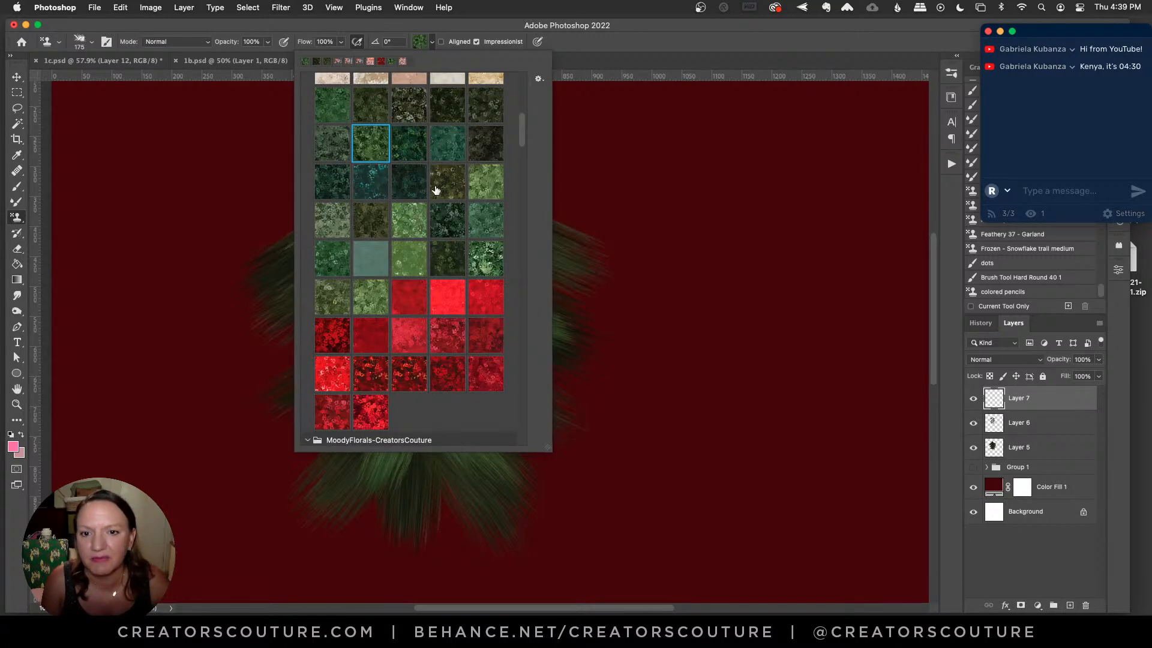
left_click(334, 305)
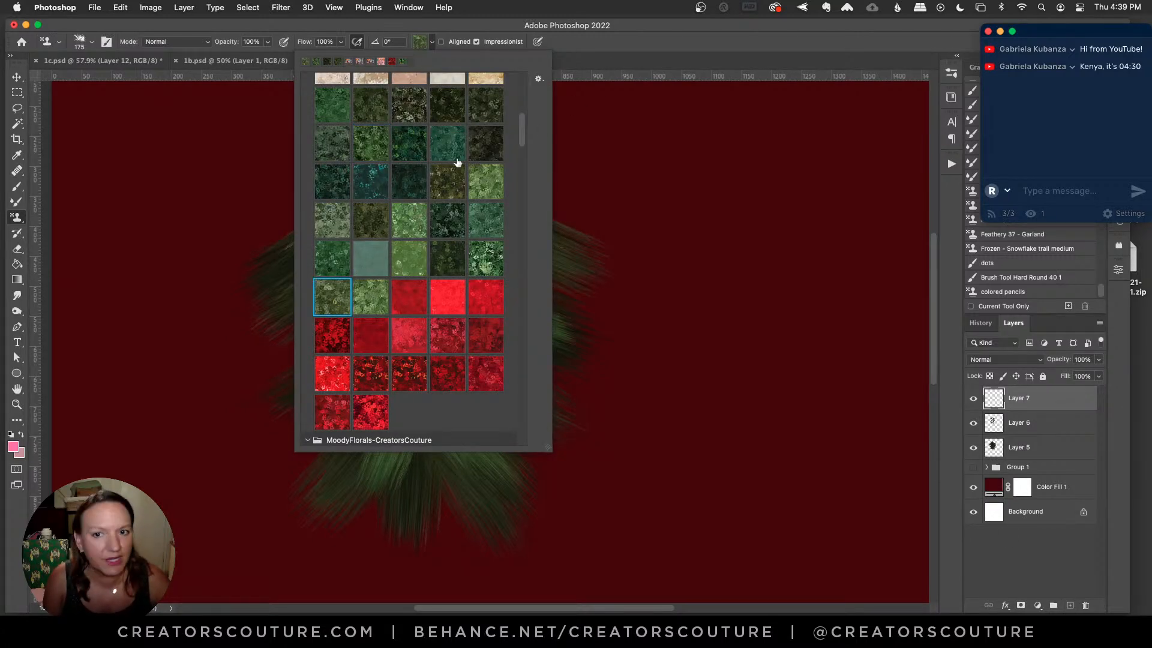
left_click(371, 226)
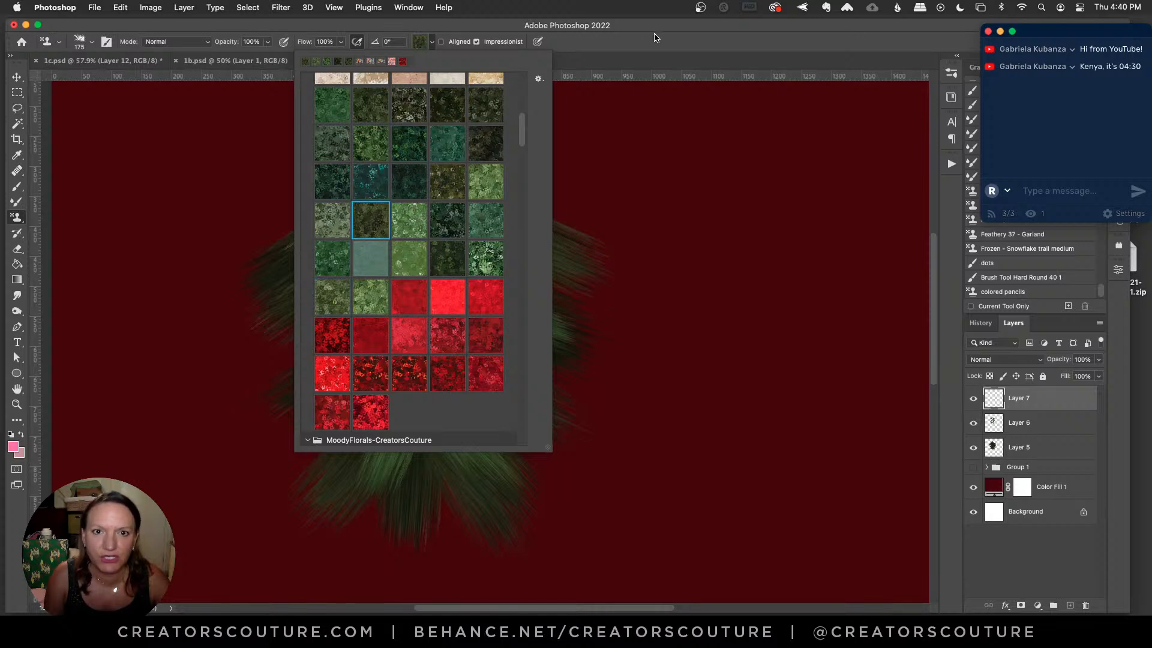
left_click(649, 37)
mouse_move(421, 196)
left_mouse_down()
mouse_move(545, 274)
mouse_move(515, 263)
mouse_move(424, 181)
mouse_move(570, 279)
mouse_move(422, 180)
mouse_move(596, 276)
left_mouse_up()
mouse_move(403, 198)
left_mouse_down()
mouse_move(298, 272)
mouse_move(394, 180)
mouse_move(260, 277)
mouse_move(371, 234)
mouse_move(412, 263)
mouse_move(387, 266)
mouse_move(309, 344)
mouse_move(425, 272)
mouse_move(346, 377)
mouse_move(425, 373)
mouse_move(412, 340)
mouse_move(421, 304)
mouse_move(370, 376)
mouse_move(426, 281)
mouse_move(511, 369)
mouse_move(428, 296)
mouse_move(462, 376)
mouse_move(430, 392)
mouse_move(488, 438)
left_mouse_up()
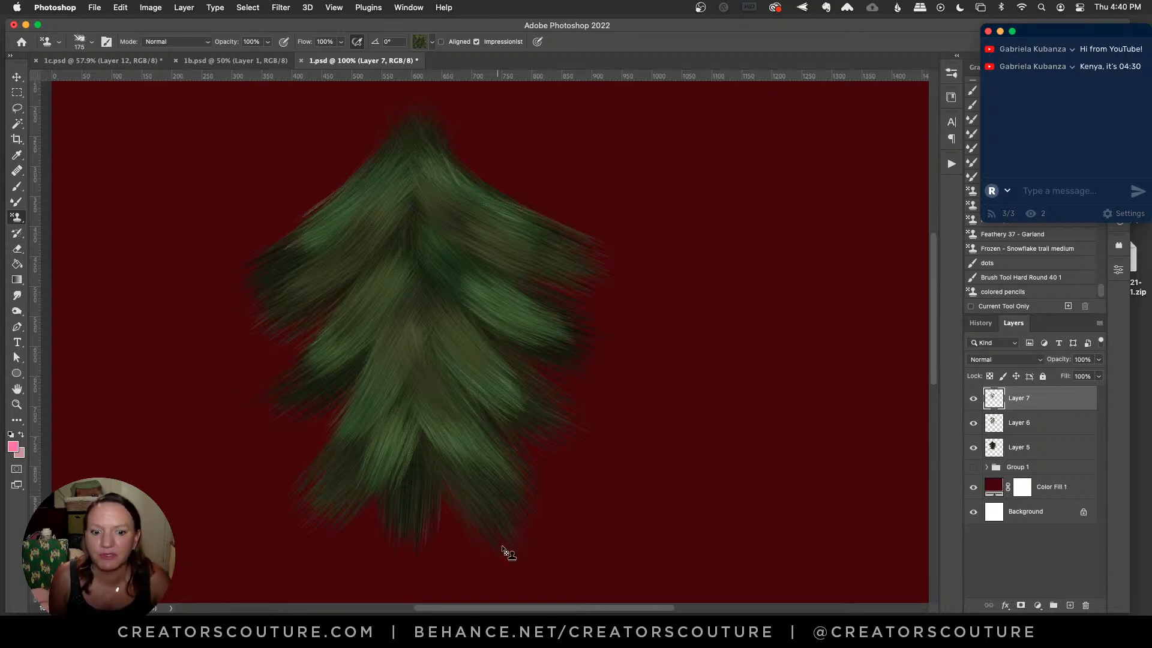
Select Layers 5 to 7 together and move the painted tree toward the canvas's left side
left_click_drag(569, 609, 584, 610)
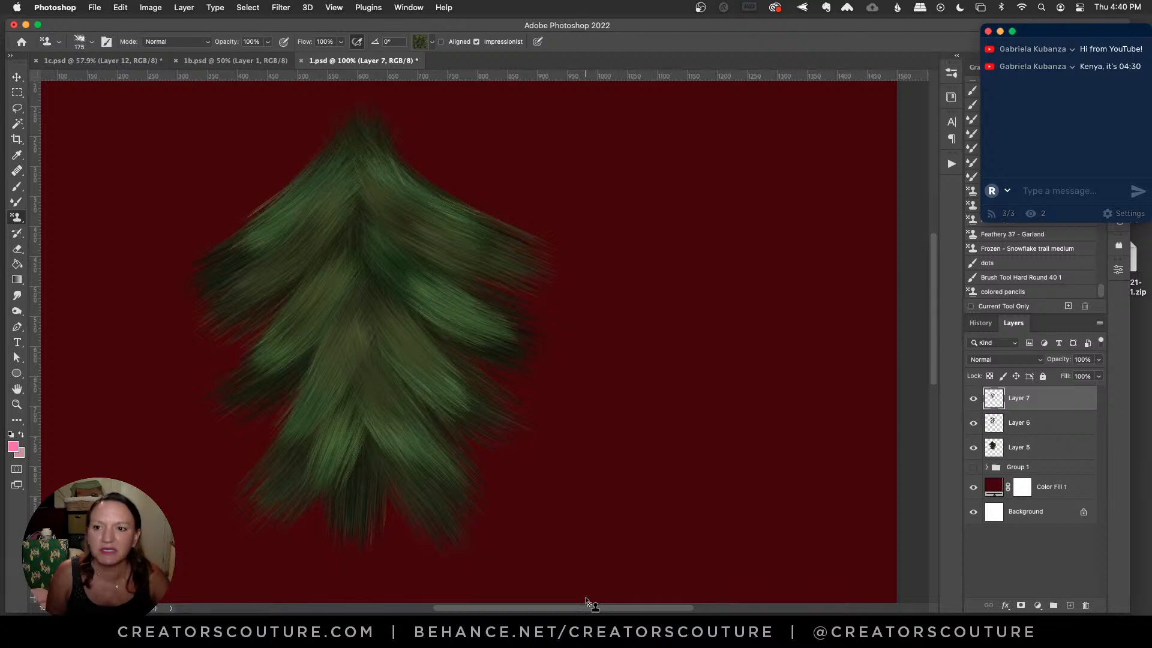
left_click(16, 77)
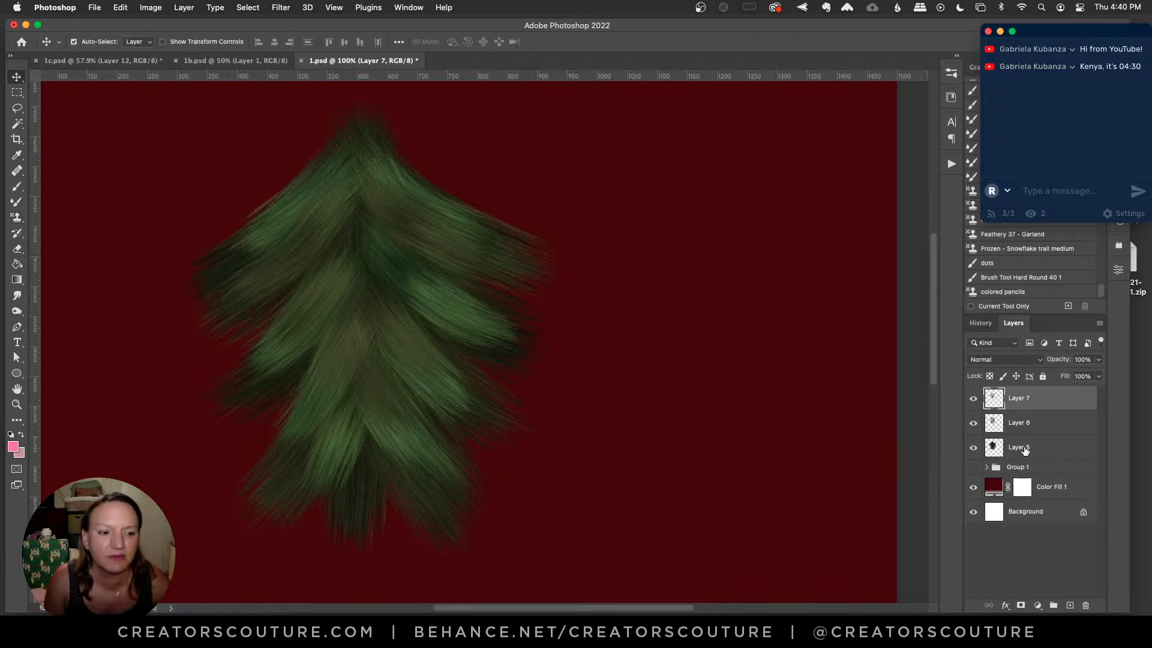
left_click(1026, 451, "shift")
left_click_drag(412, 309, 303, 311)
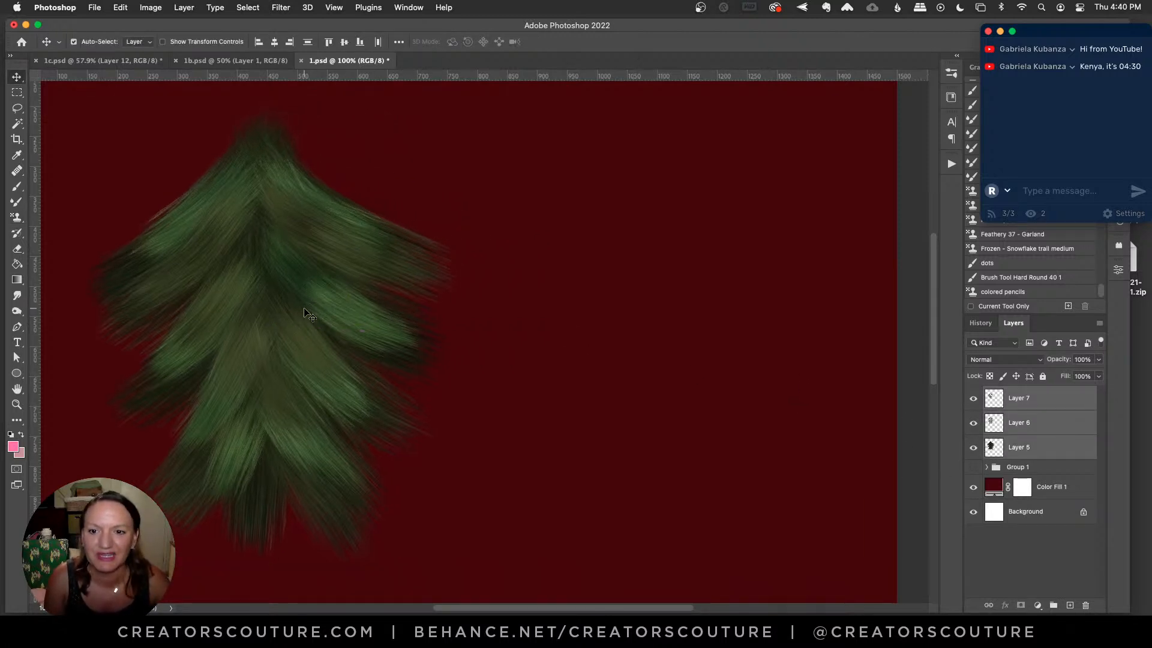
Add a layer above Layer 7 and draw a pink circle to the right of the tree with the Ellipse tool
left_click(1030, 400)
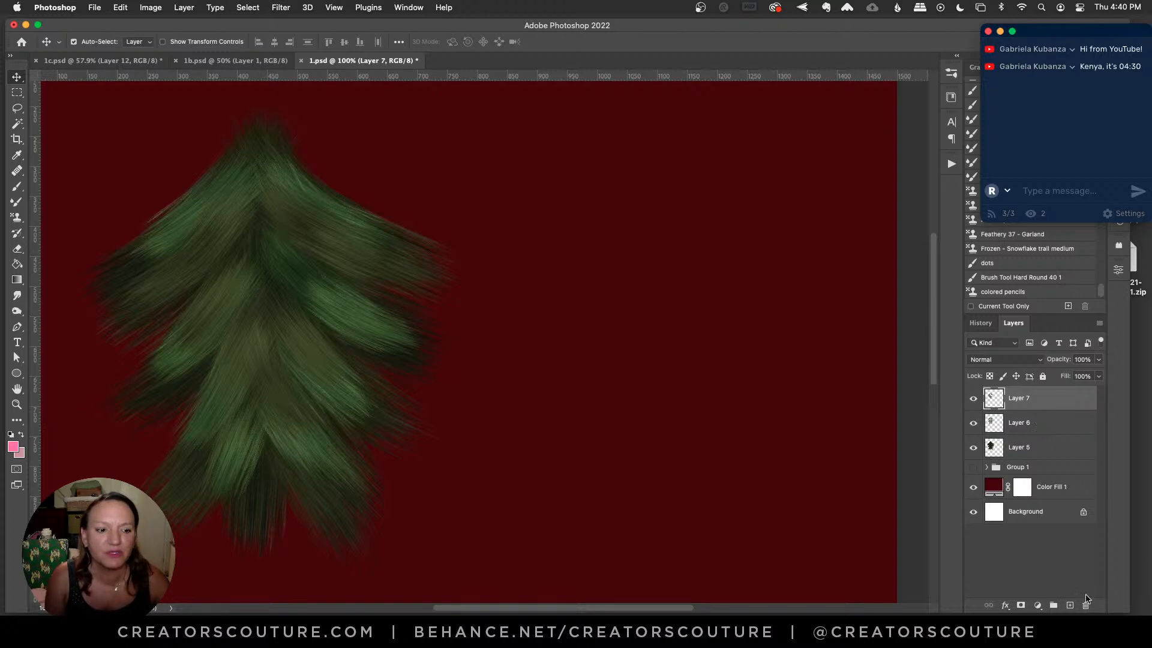
left_click(1070, 605)
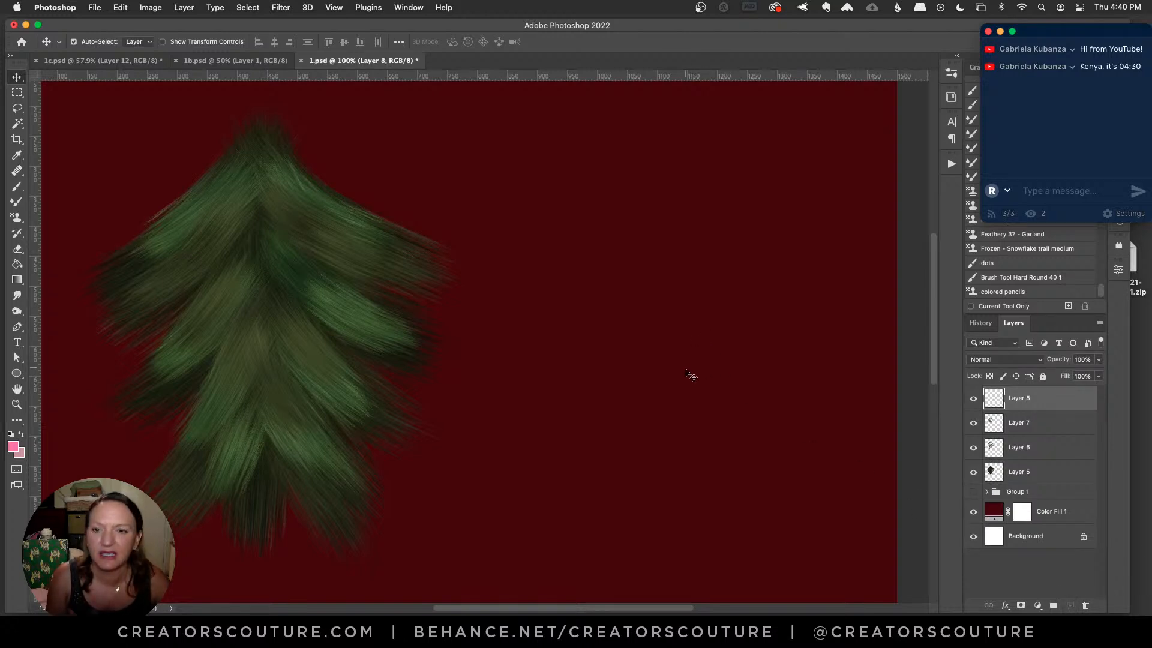
left_click(973, 492)
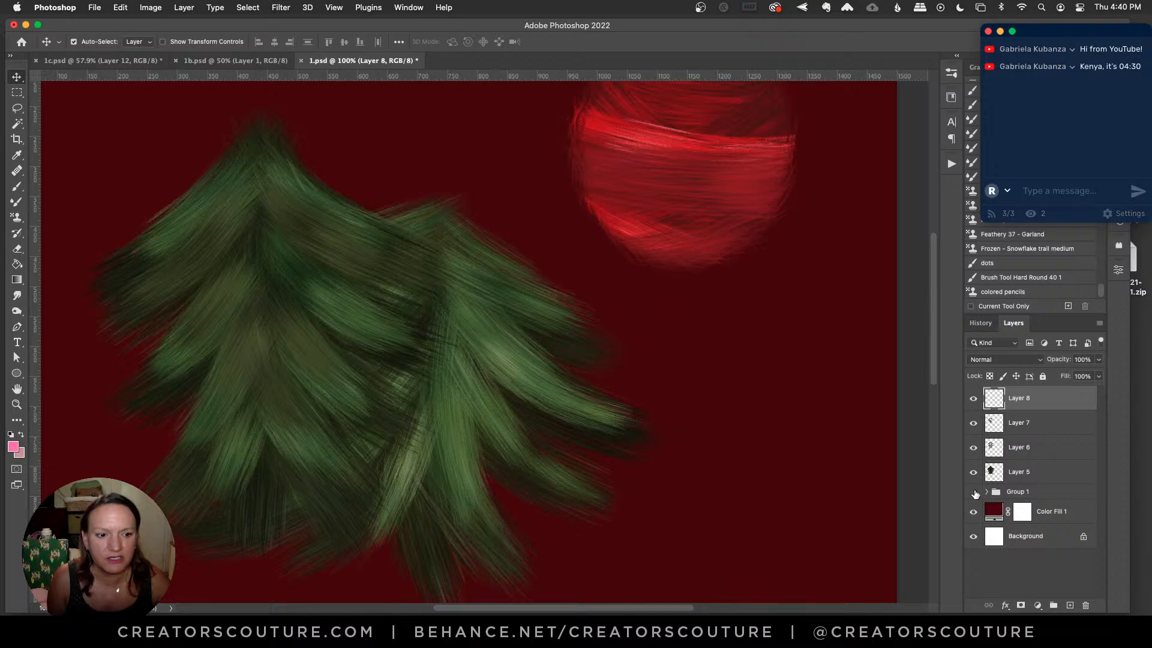
left_click(974, 492)
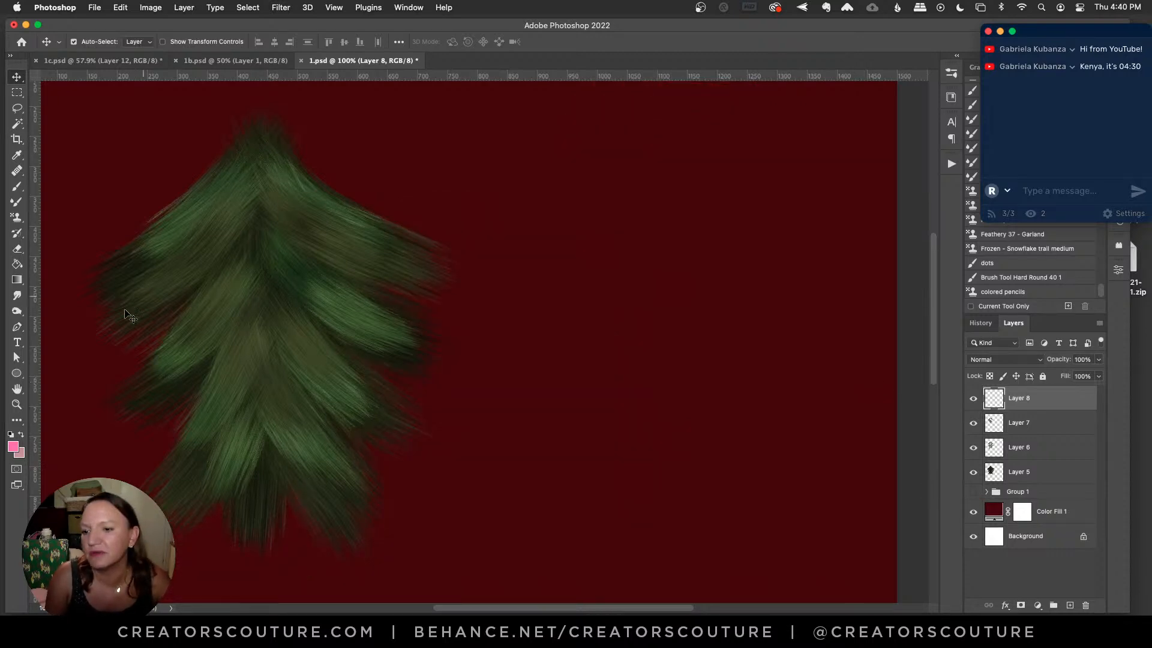
left_click(16, 373)
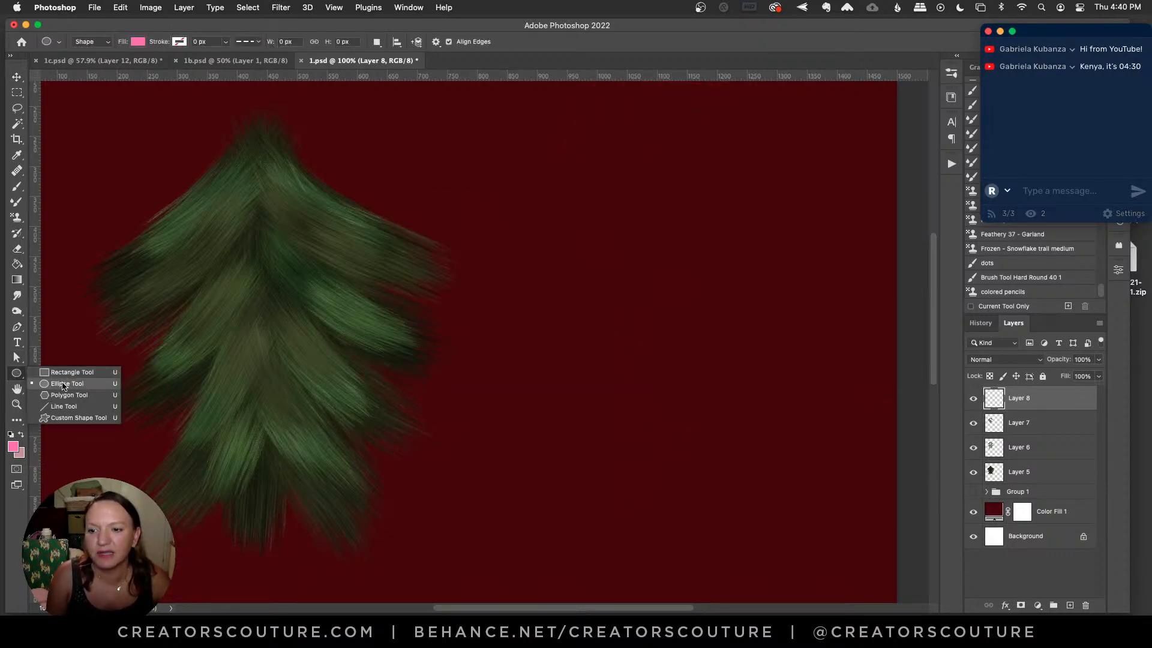
left_click(64, 385)
left_click_drag(545, 188, 759, 405)
Add a new layer above the pink circle and clip it to the circle
left_click(17, 77)
left_click(1070, 606)
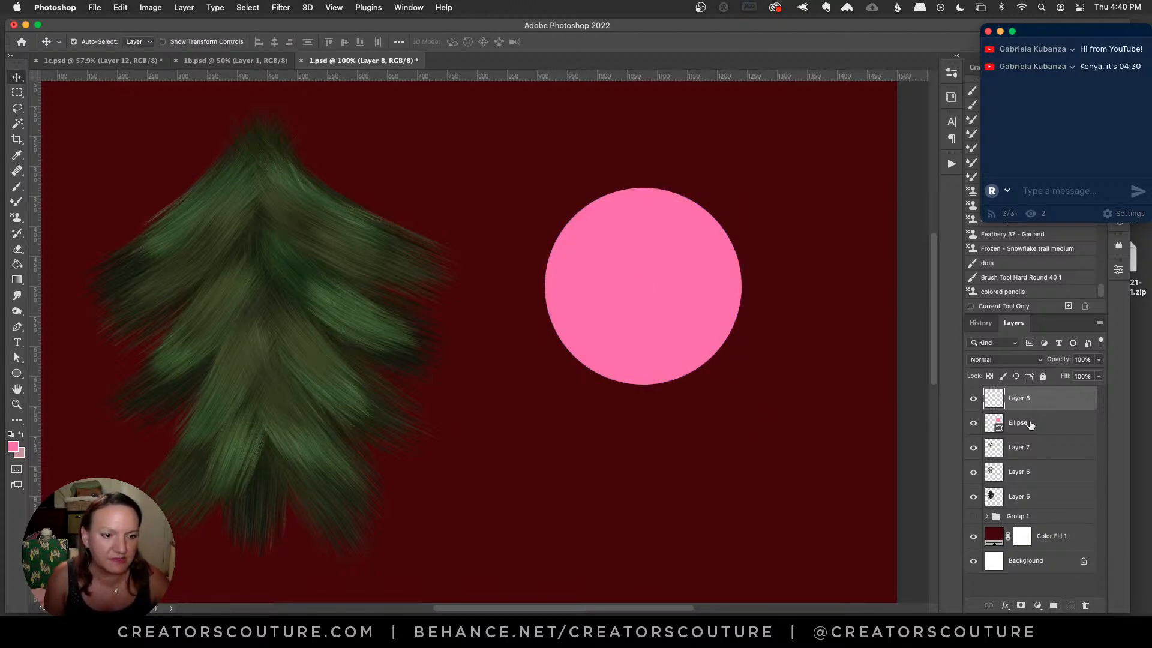
key("super+0")
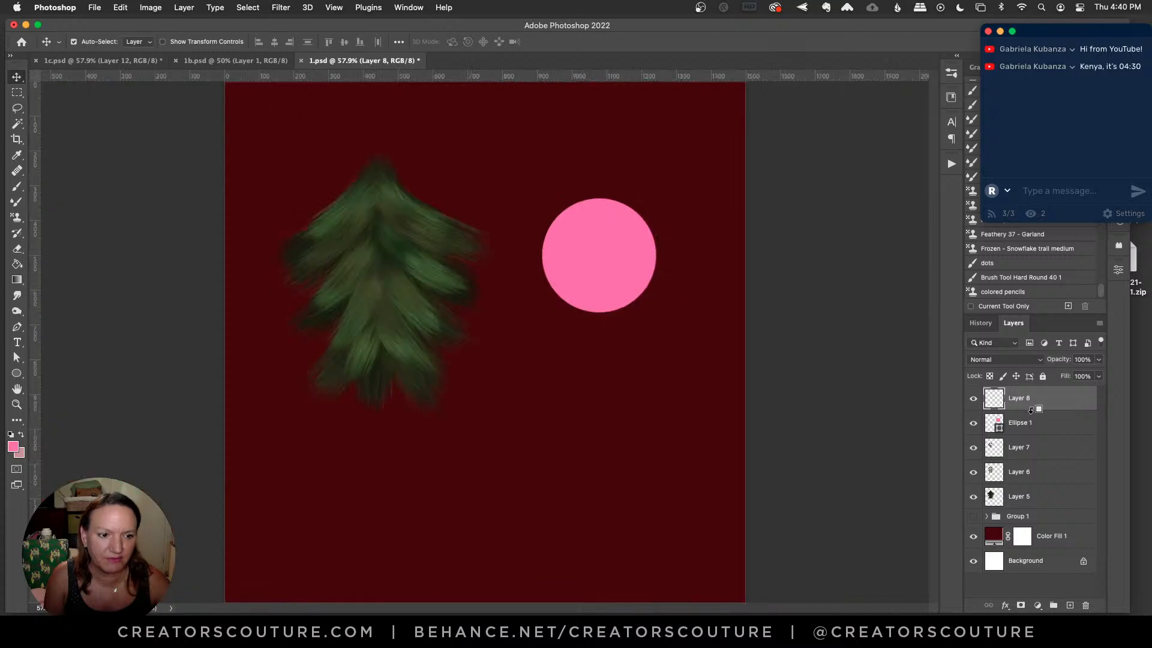
left_click(1027, 407, "alt")
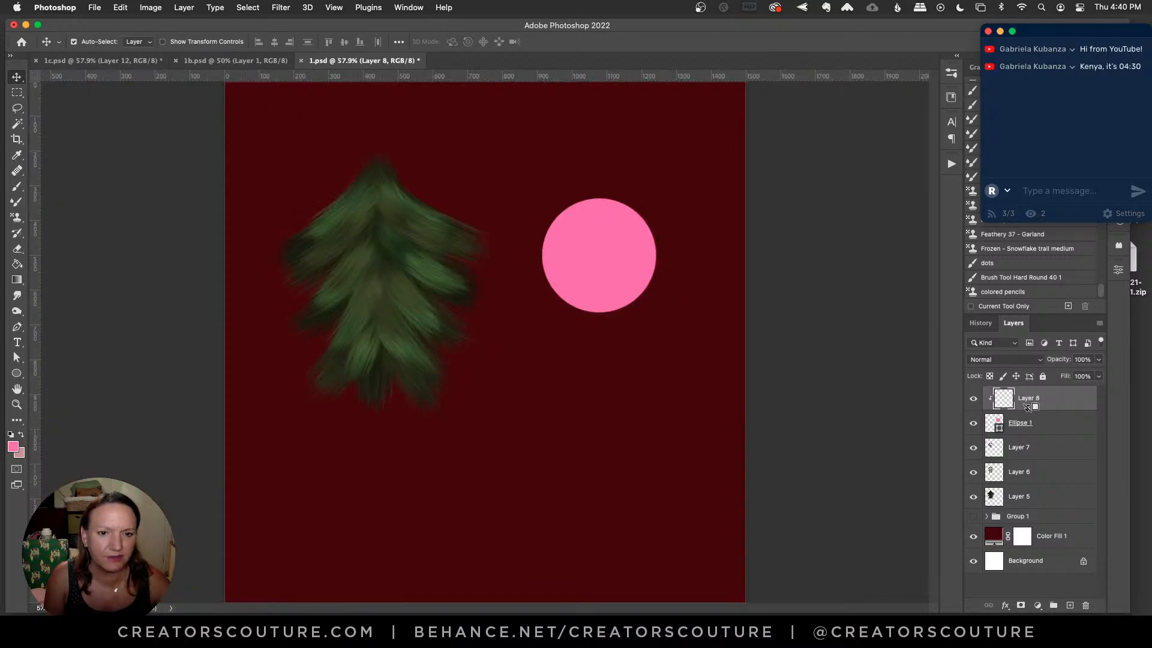
Choose a dark speckled red pattern for the Pattern Stamp tool and paint streaky strokes over the circle on clipped Layer 8
left_click(16, 405)
left_click(599, 254)
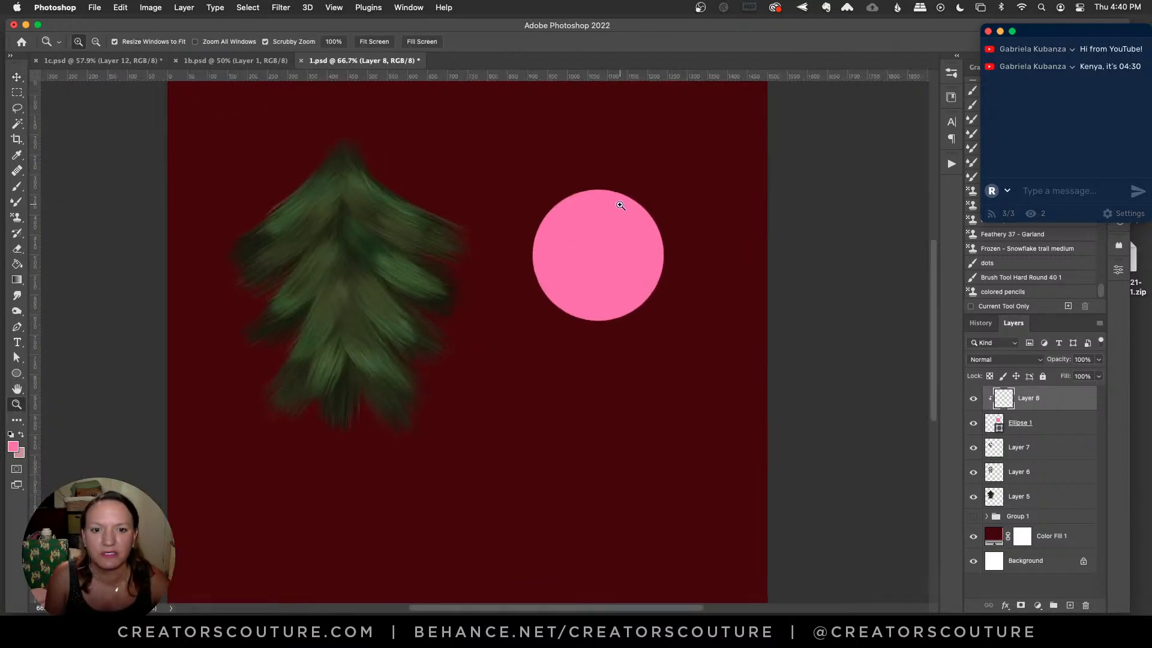
left_click(620, 200)
left_click(17, 217)
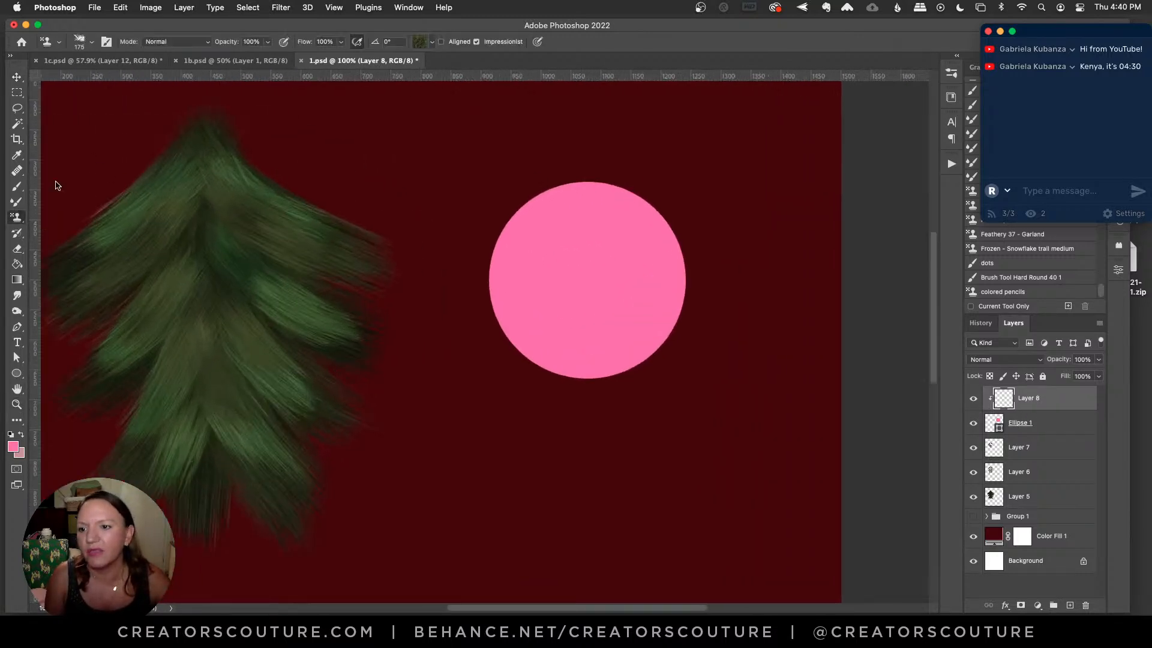
left_click(420, 42)
left_click(379, 370)
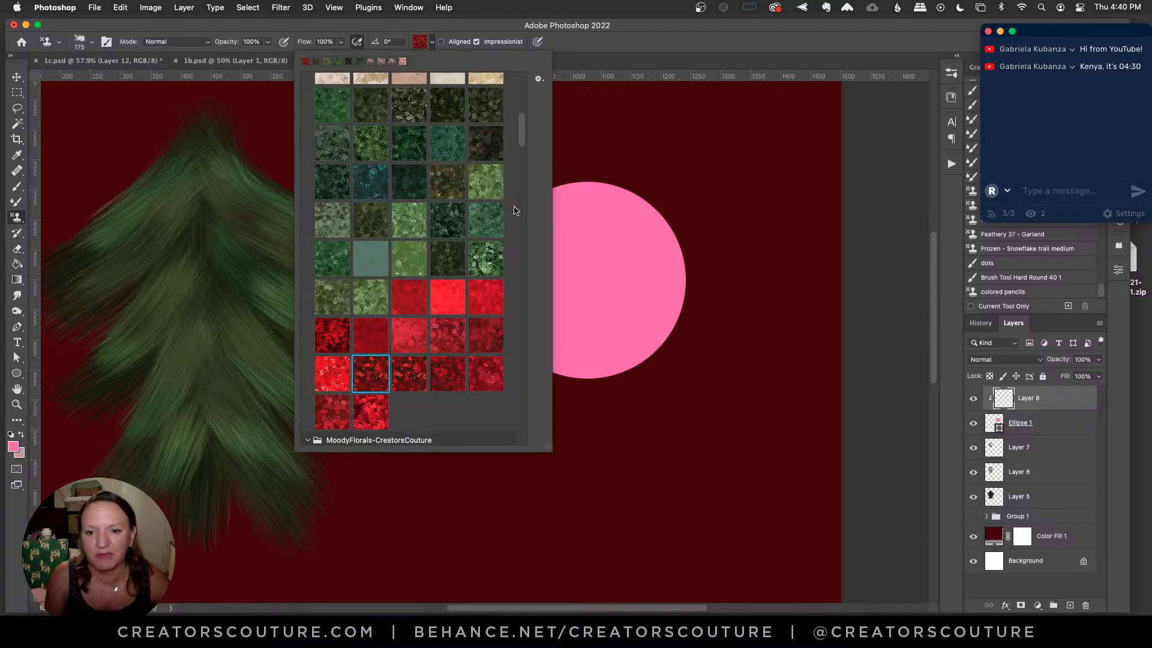
left_click(616, 48)
mouse_move(505, 254)
left_mouse_down()
mouse_move(714, 197)
mouse_move(512, 230)
mouse_move(681, 301)
mouse_move(534, 214)
mouse_move(652, 293)
mouse_move(549, 177)
mouse_move(667, 268)
mouse_move(516, 171)
mouse_move(646, 145)
mouse_move(667, 245)
mouse_move(546, 213)
mouse_move(548, 123)
mouse_move(536, 157)
mouse_move(717, 228)
mouse_move(537, 182)
mouse_move(507, 271)
mouse_move(587, 339)
mouse_move(530, 301)
mouse_move(599, 373)
left_mouse_up()
mouse_move(668, 198)
left_mouse_down()
mouse_move(551, 345)
mouse_move(572, 282)
mouse_move(669, 244)
mouse_move(568, 279)
mouse_move(619, 340)
mouse_move(497, 236)
mouse_move(513, 283)
mouse_move(584, 216)
mouse_move(534, 293)
mouse_move(564, 188)
mouse_move(645, 323)
mouse_move(543, 207)
mouse_move(512, 258)
mouse_move(624, 189)
mouse_move(599, 169)
mouse_move(465, 338)
mouse_move(530, 226)
mouse_move(569, 297)
mouse_move(523, 244)
mouse_move(572, 163)
mouse_move(698, 342)
mouse_move(553, 153)
mouse_move(682, 348)
mouse_move(553, 156)
mouse_move(661, 250)
left_mouse_up()
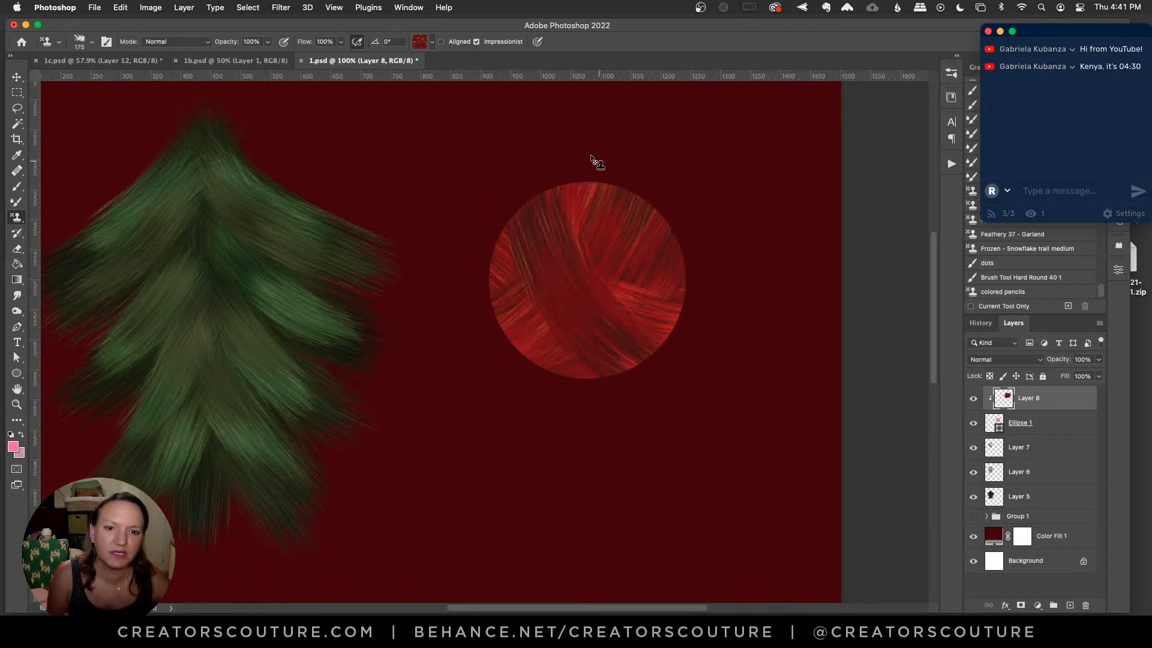
mouse_move(612, 180)
left_mouse_down()
mouse_move(609, 266)
mouse_move(517, 304)
left_mouse_up()
mouse_move(576, 227)
left_mouse_down()
mouse_move(664, 198)
mouse_move(518, 170)
mouse_move(738, 238)
mouse_move(684, 321)
left_mouse_up()
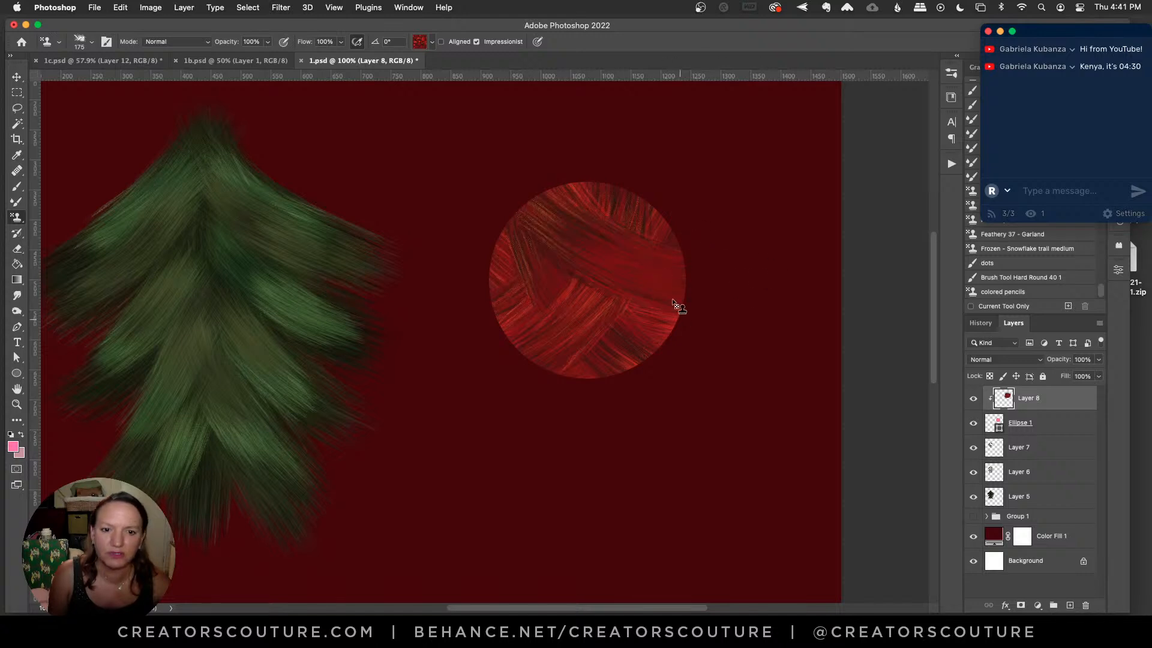
Switch the Pattern Stamp tool to a brighter speckled red pattern and paint more strokes across the circle on Layer 8
left_click(418, 41)
left_click(339, 347)
left_click(646, 44)
mouse_move(638, 173)
left_mouse_down()
mouse_move(506, 283)
mouse_move(602, 192)
mouse_move(517, 351)
mouse_move(429, 319)
mouse_move(651, 224)
mouse_move(482, 321)
mouse_move(659, 215)
mouse_move(442, 350)
mouse_move(446, 232)
mouse_move(521, 316)
mouse_move(654, 297)
mouse_move(567, 236)
mouse_move(508, 212)
mouse_move(627, 274)
mouse_move(489, 218)
mouse_move(720, 151)
mouse_move(708, 207)
left_mouse_up()
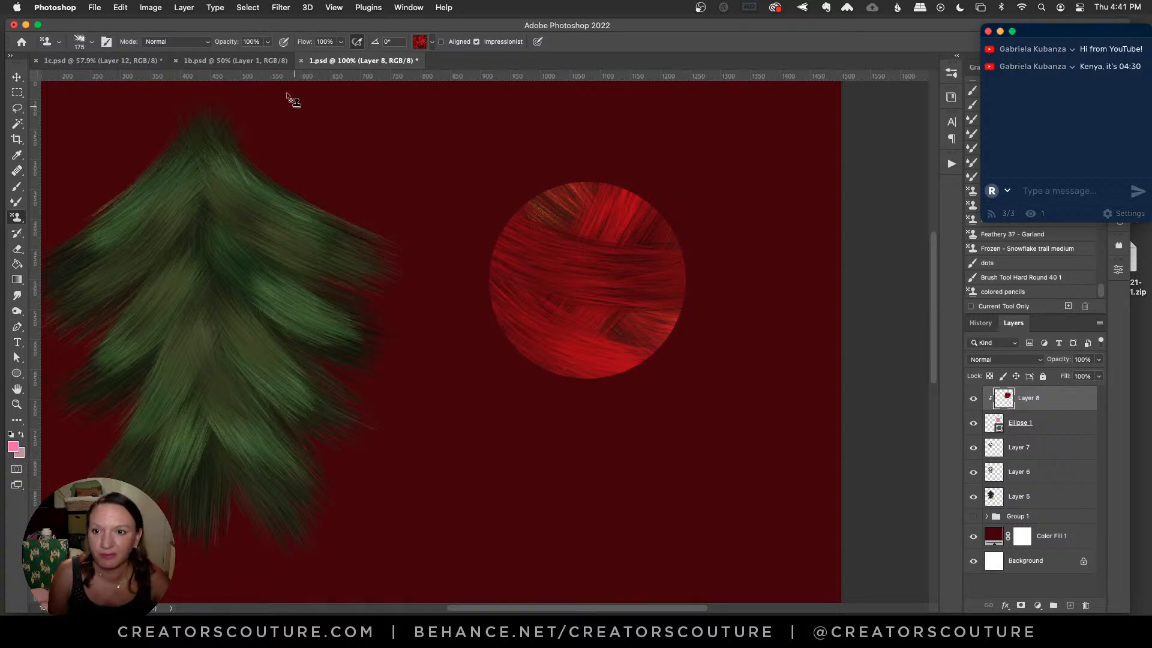
Switch to the 1b.psd document and add a new layer directly above the Background layer
left_click(254, 61)
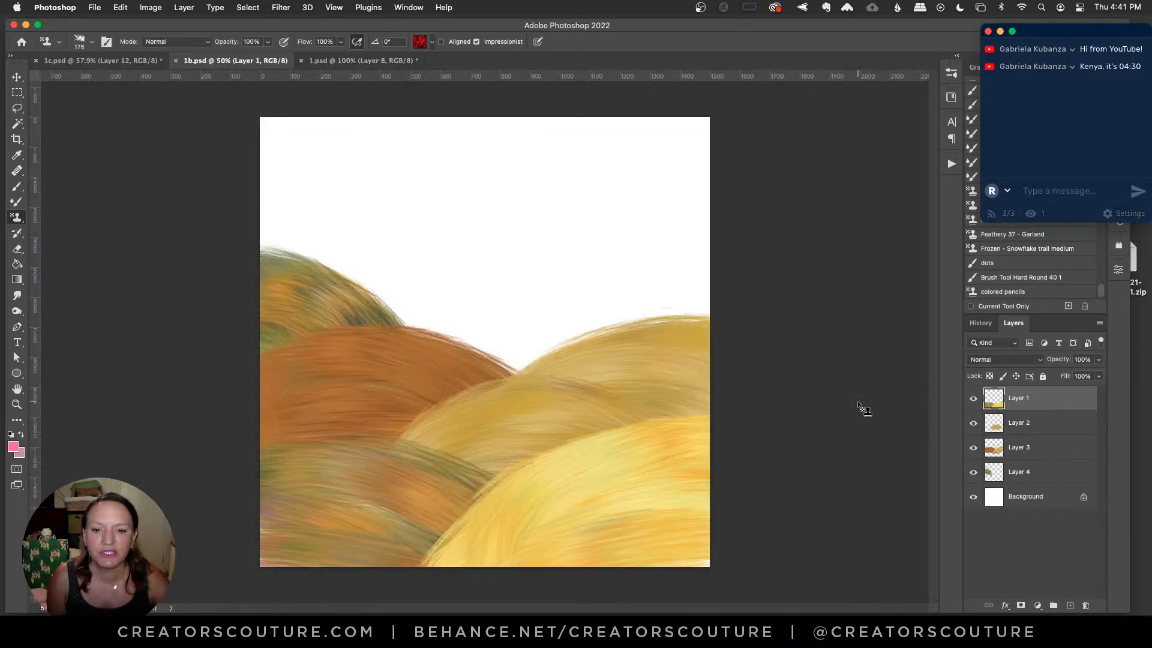
left_click(16, 76)
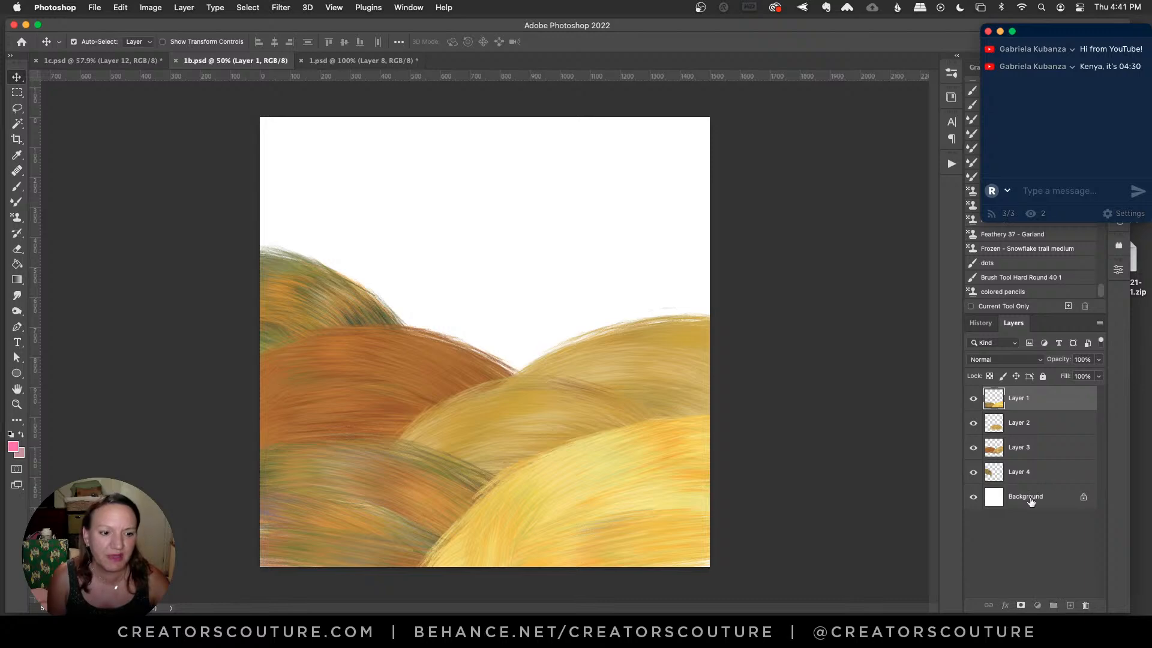
left_click(1027, 497)
left_click(1070, 605)
Choose a golden yellow pattern from The Masters group for the Pattern Stamp tool
left_click(16, 218)
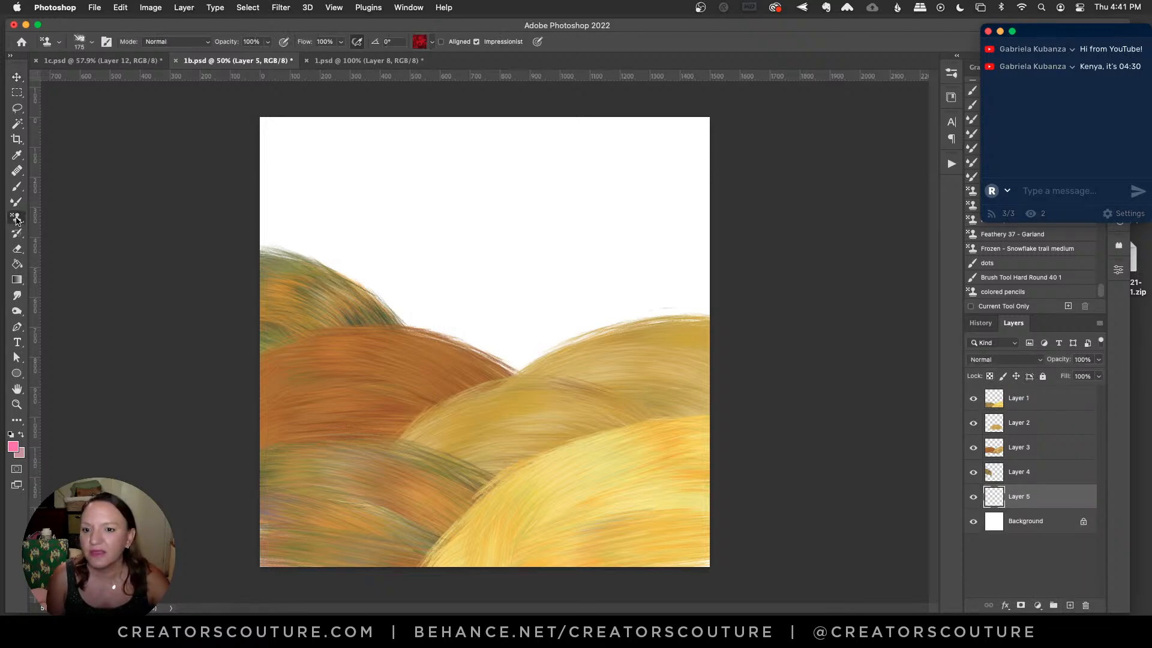
left_click(418, 41)
left_click_drag(520, 133, 505, 304)
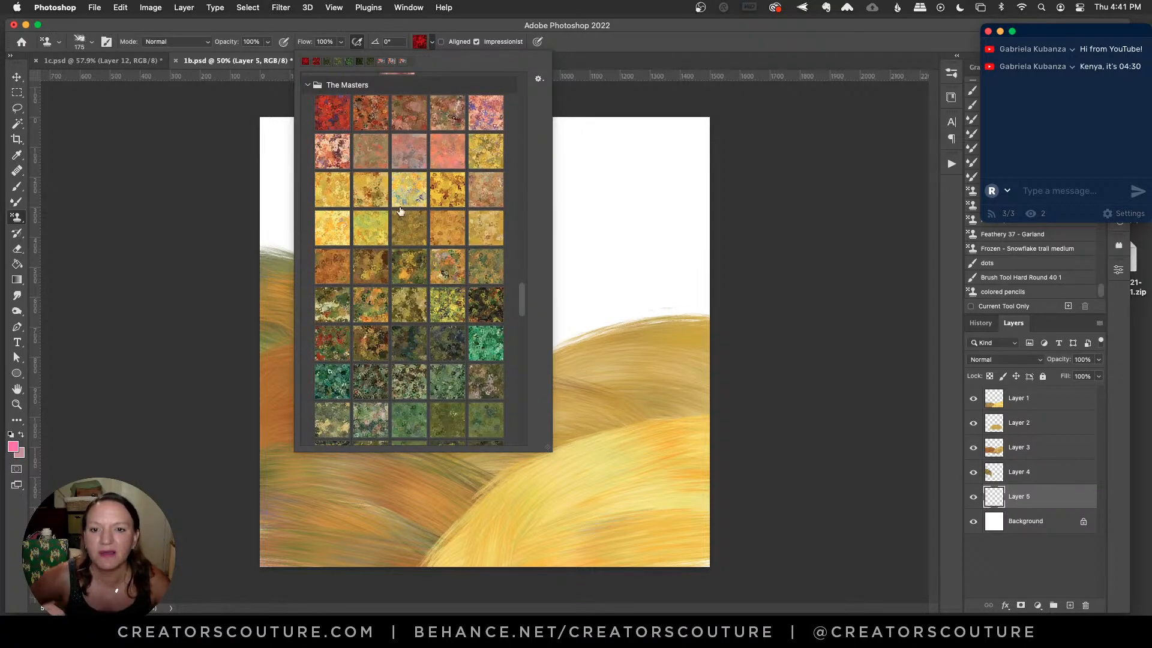
left_click(444, 197)
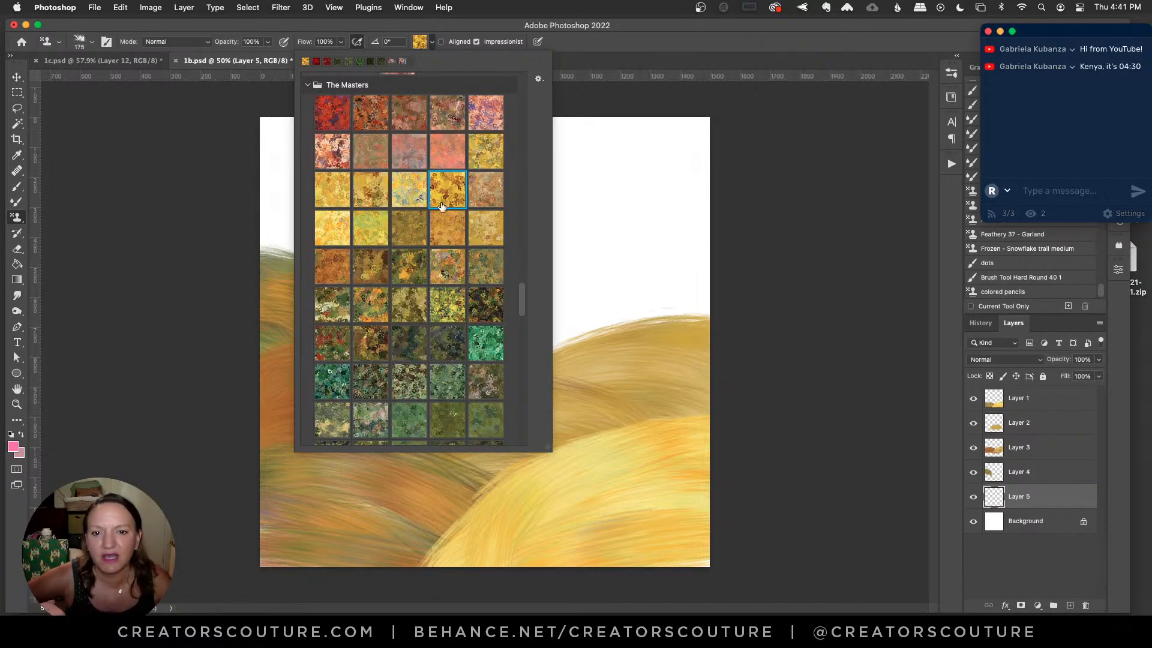
left_click(472, 30)
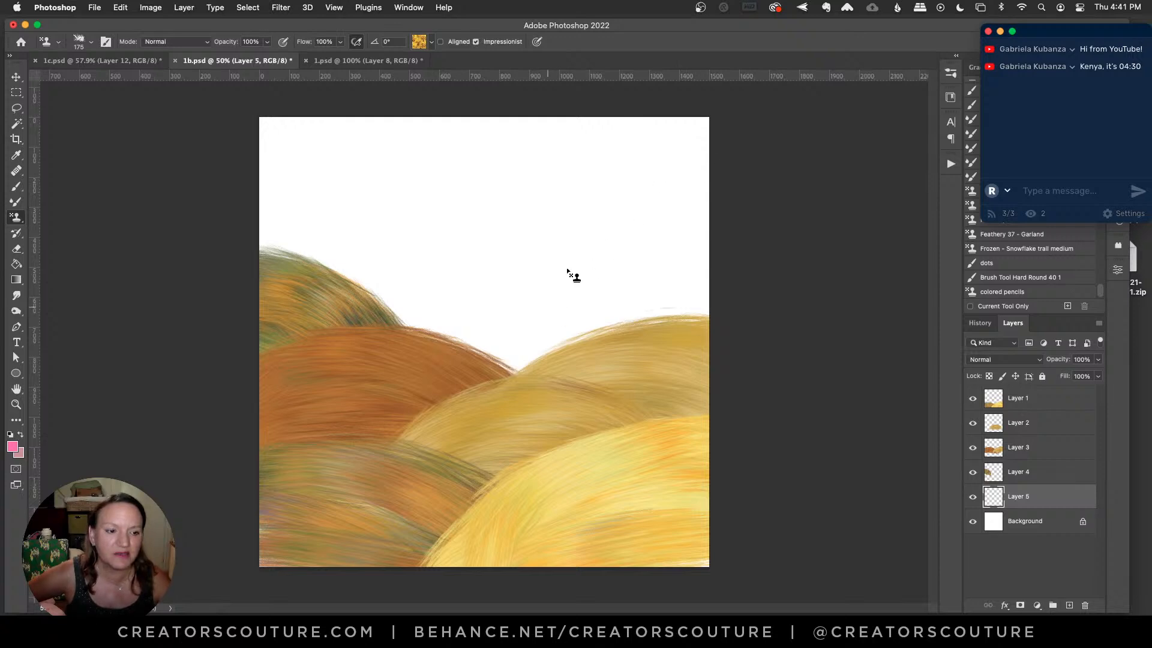
left_click_drag(434, 366, 702, 355)
mouse_move(476, 364)
left_mouse_down()
mouse_move(579, 310)
mouse_move(707, 336)
left_mouse_up()
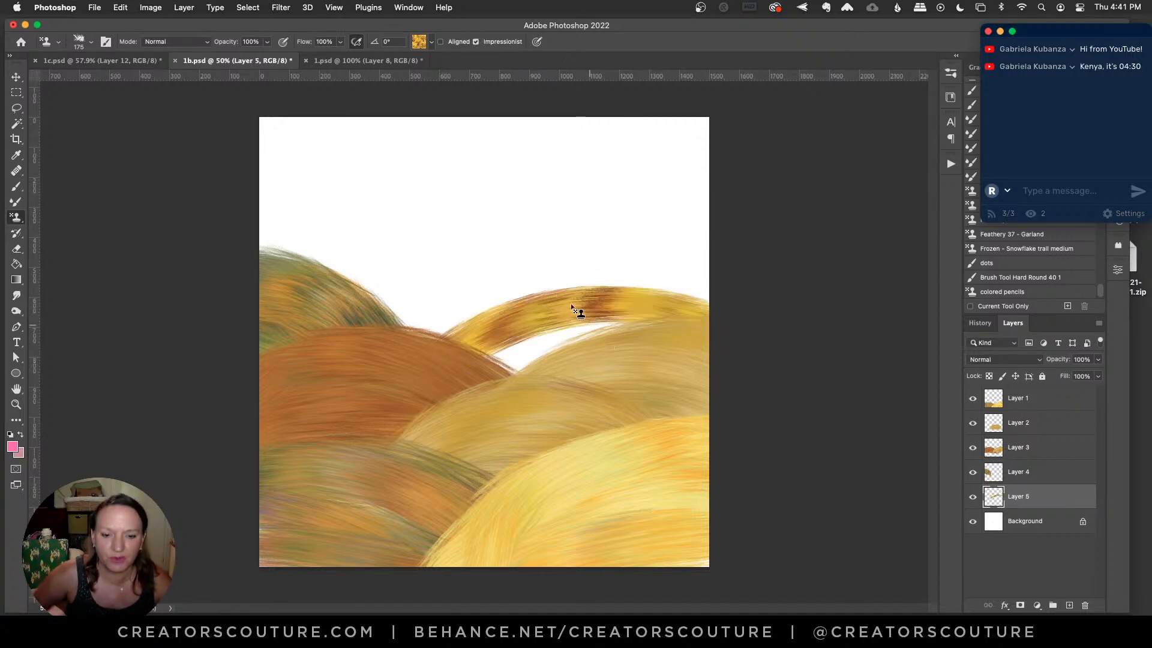
key("super+z")
Enlarge the Pattern Stamp brush to 300 and paint a rounded golden hill behind the existing hills on Layer 5
key("bracketright")
key("bracketright")
key("bracketright")
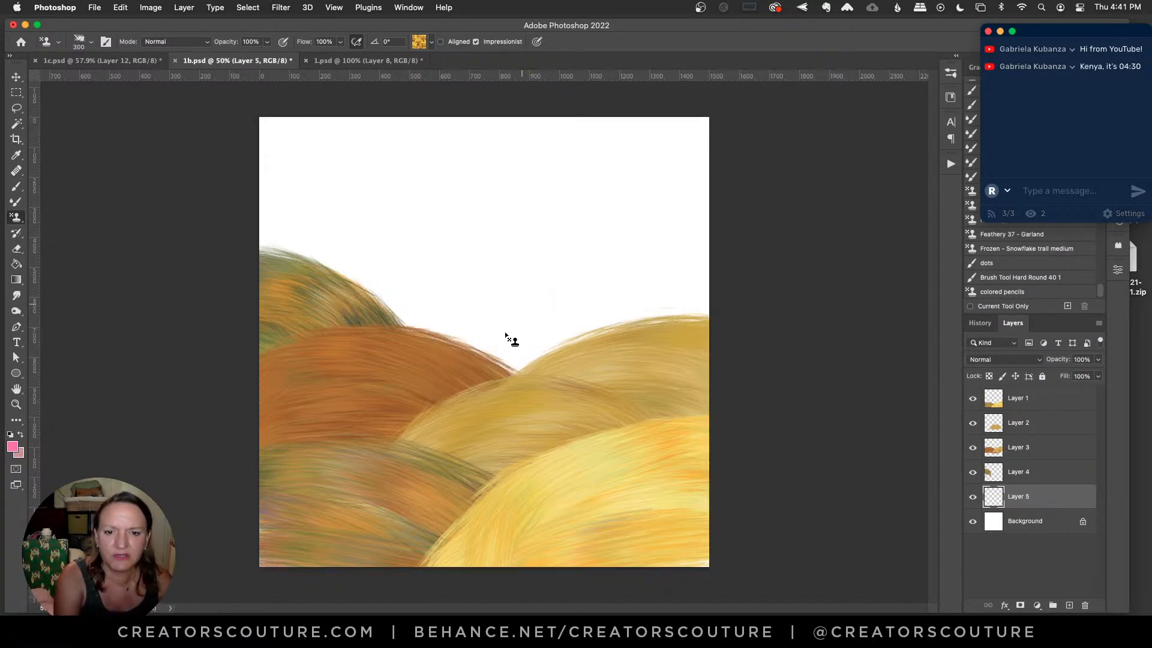
left_click_drag(429, 361, 706, 364)
key("super+z")
left_click_drag(449, 336, 695, 400)
mouse_move(468, 361)
left_mouse_down()
mouse_move(663, 347)
mouse_move(620, 390)
mouse_move(563, 388)
mouse_move(645, 354)
left_mouse_up()
left_click_drag(445, 333, 695, 398)
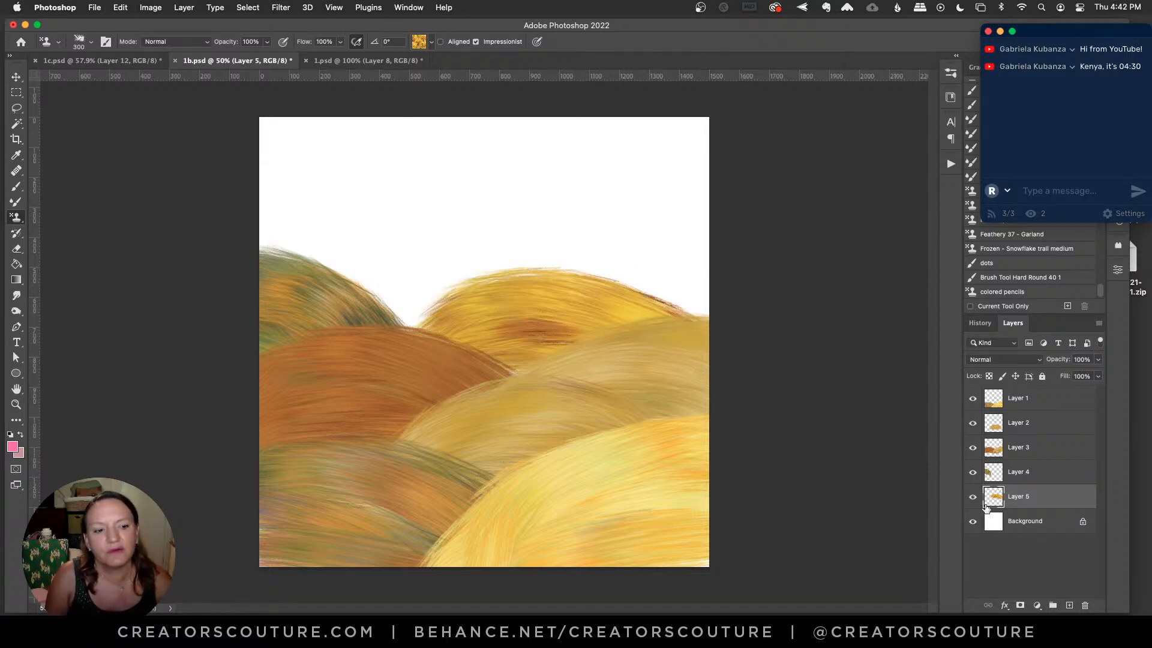
Add a new layer directly above Background and choose the pale yellow pattern with blue flecks from The Masters group
left_click(1050, 530)
left_click(1069, 606)
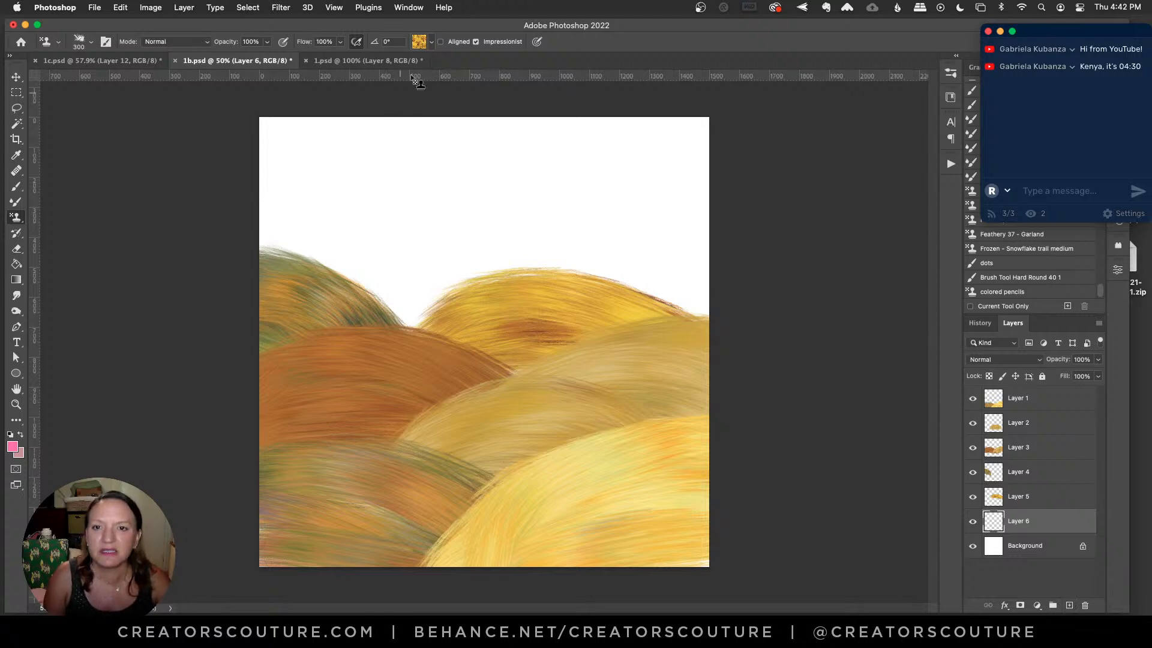
left_click(417, 45)
left_click(359, 198)
left_click(409, 197)
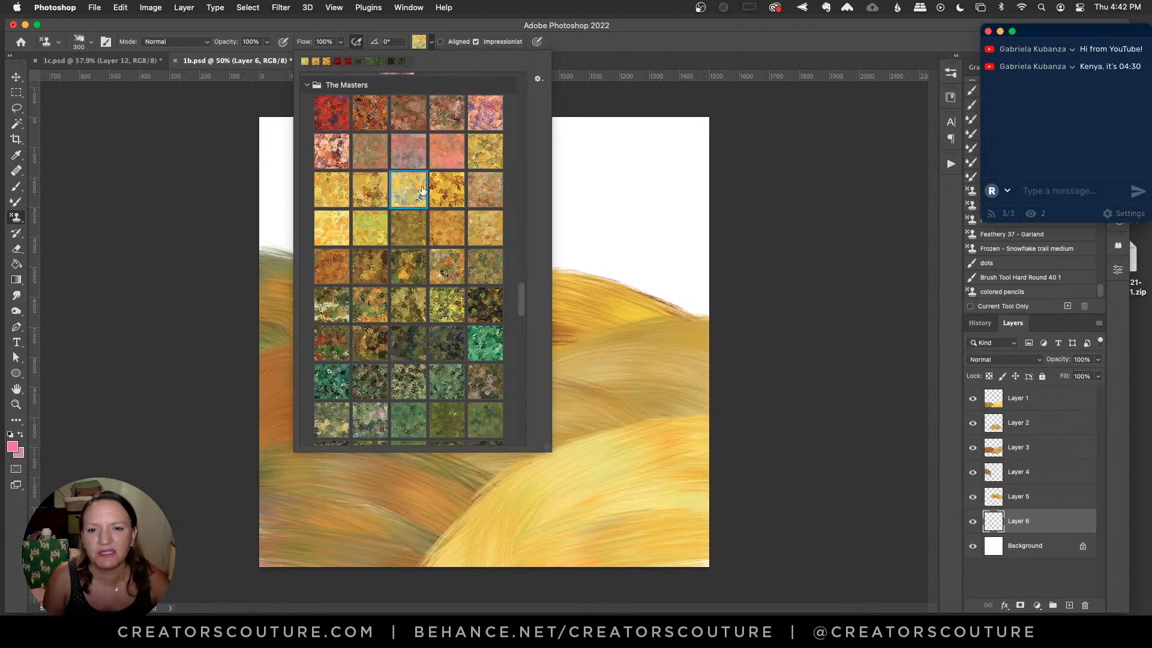
left_click(601, 169)
Try painting streaky sky strokes above the hills on Layer 6 in horizontal and vertical directions, undoing each attempt
mouse_move(548, 180)
left_mouse_down()
mouse_move(452, 188)
mouse_move(621, 184)
mouse_move(461, 180)
mouse_move(443, 172)
mouse_move(601, 184)
mouse_move(423, 160)
mouse_move(548, 182)
mouse_move(406, 170)
mouse_move(499, 185)
mouse_move(437, 187)
mouse_move(501, 191)
mouse_move(385, 188)
mouse_move(685, 199)
mouse_move(381, 160)
mouse_move(515, 161)
mouse_move(342, 132)
mouse_move(491, 129)
mouse_move(430, 128)
mouse_move(446, 152)
mouse_move(331, 182)
mouse_move(311, 202)
mouse_move(388, 216)
mouse_move(327, 218)
mouse_move(345, 220)
mouse_move(604, 222)
mouse_move(685, 247)
mouse_move(571, 216)
mouse_move(742, 221)
mouse_move(692, 224)
mouse_move(524, 173)
mouse_move(763, 176)
mouse_move(271, 167)
mouse_move(558, 201)
mouse_move(309, 197)
mouse_move(573, 206)
mouse_move(418, 206)
mouse_move(598, 220)
mouse_move(480, 210)
left_mouse_up()
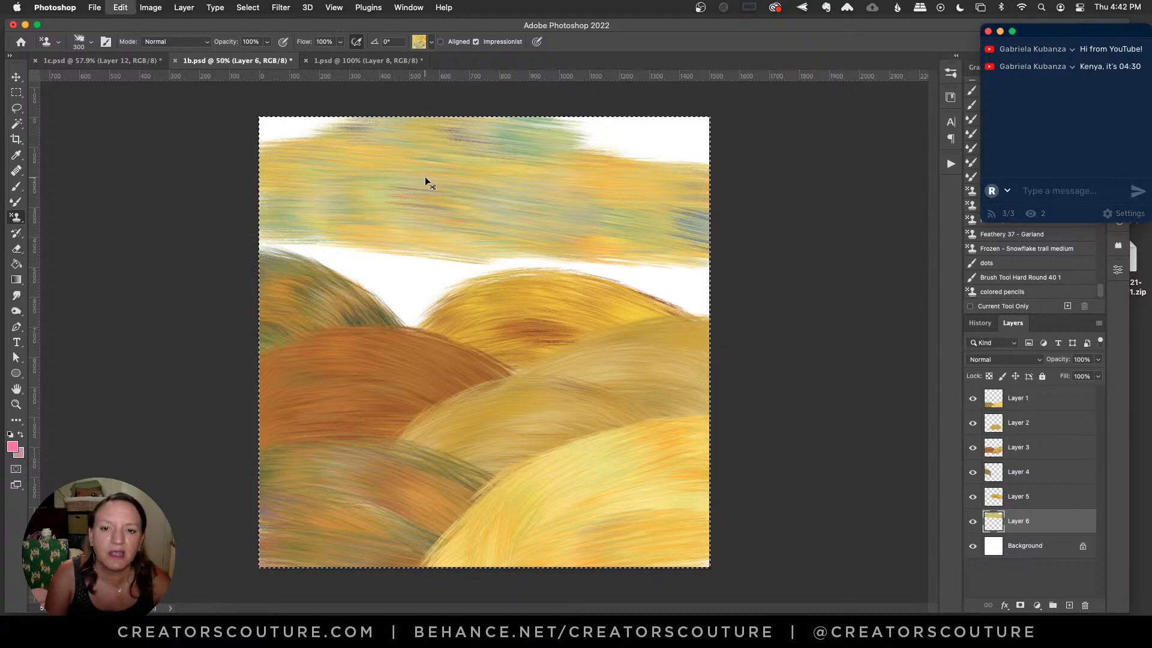
key("ctrl+z")
left_click_drag(432, 129, 422, 117)
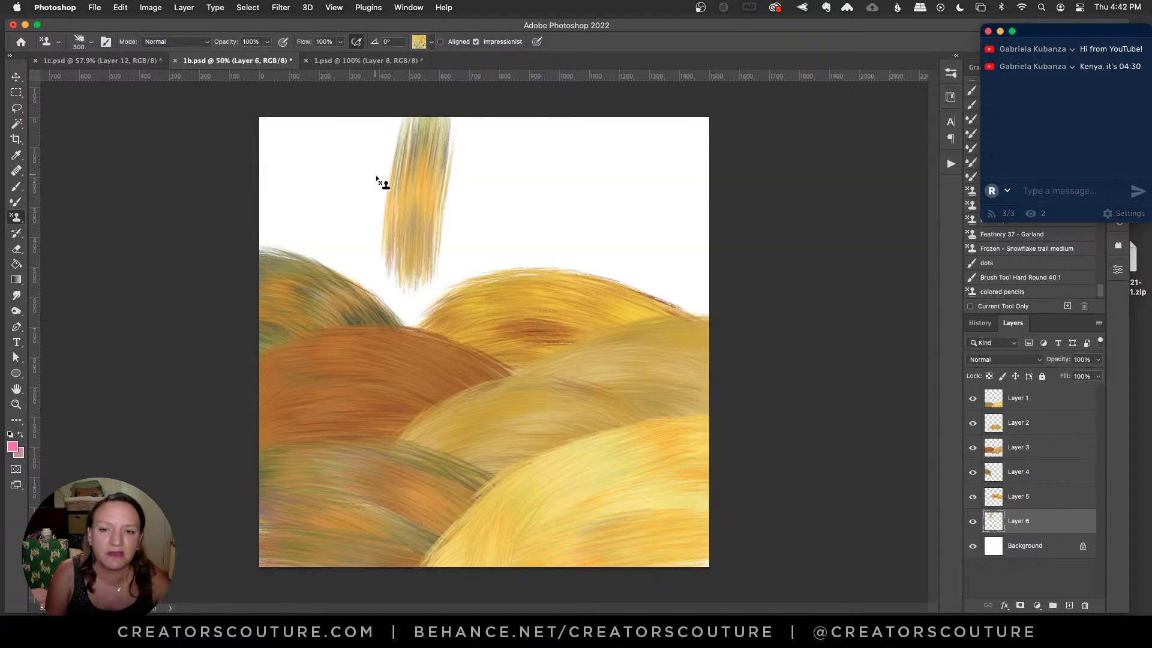
key("super+z")
mouse_move(355, 189)
left_mouse_down()
mouse_move(613, 185)
mouse_move(388, 186)
mouse_move(585, 200)
mouse_move(366, 196)
mouse_move(619, 197)
mouse_move(417, 191)
mouse_move(335, 175)
mouse_move(513, 169)
mouse_move(340, 165)
mouse_move(521, 182)
mouse_move(342, 158)
mouse_move(548, 172)
mouse_move(327, 168)
mouse_move(528, 180)
mouse_move(337, 189)
mouse_move(576, 204)
mouse_move(527, 212)
mouse_move(560, 214)
mouse_move(547, 220)
mouse_move(610, 218)
mouse_move(513, 217)
mouse_move(623, 214)
mouse_move(522, 217)
mouse_move(643, 195)
left_mouse_up()
mouse_move(303, 200)
left_mouse_down()
mouse_move(394, 187)
mouse_move(297, 183)
mouse_move(350, 198)
mouse_move(267, 202)
mouse_move(356, 202)
mouse_move(272, 160)
mouse_move(371, 175)
mouse_move(259, 165)
mouse_move(604, 183)
mouse_move(573, 163)
mouse_move(622, 163)
mouse_move(739, 209)
left_mouse_up()
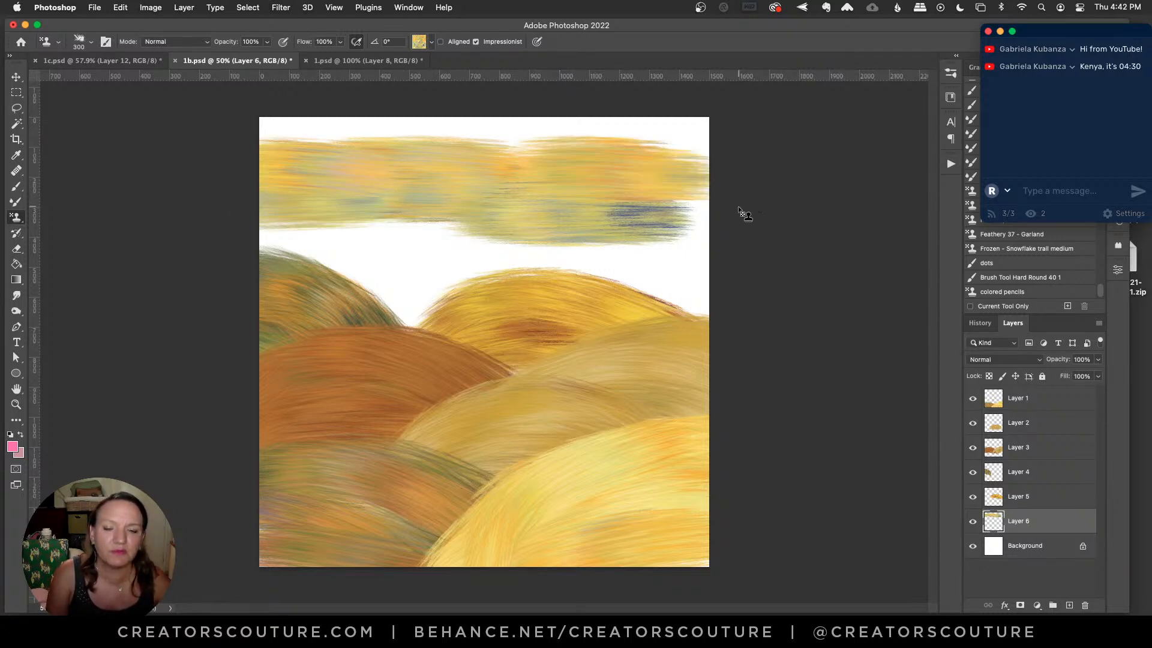
key("super+z")
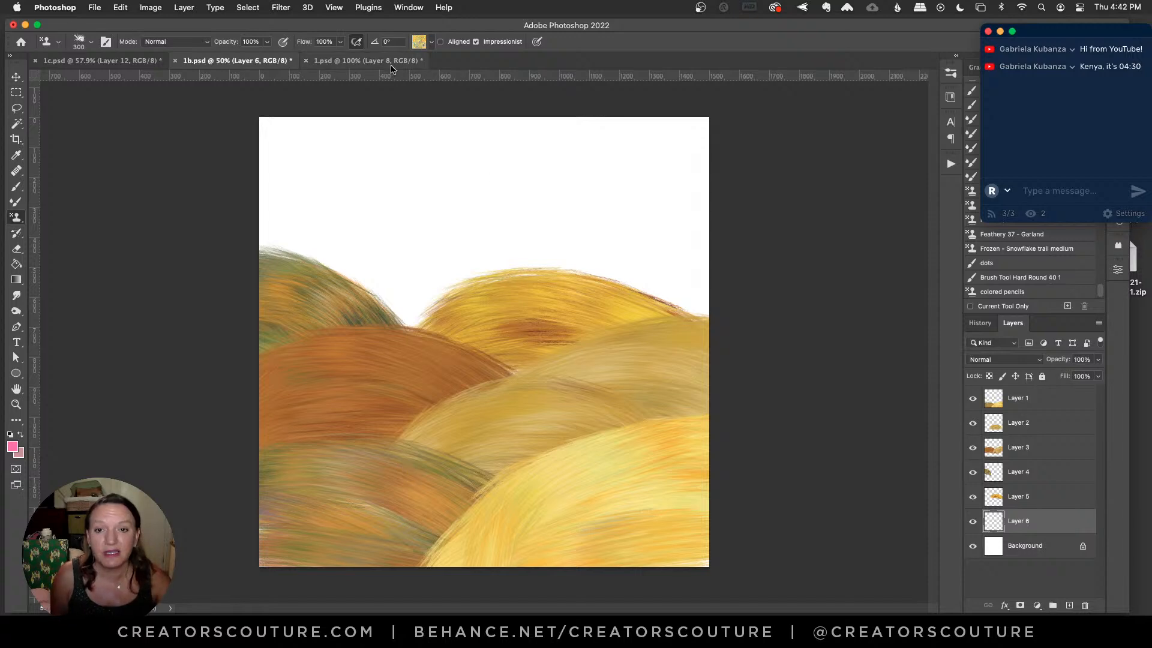
Choose a muted pinkish-brown speckled pattern from The Masters group for the Pattern Stamp tool
left_click(420, 44)
left_click_drag(524, 298, 492, 372)
left_click(491, 372)
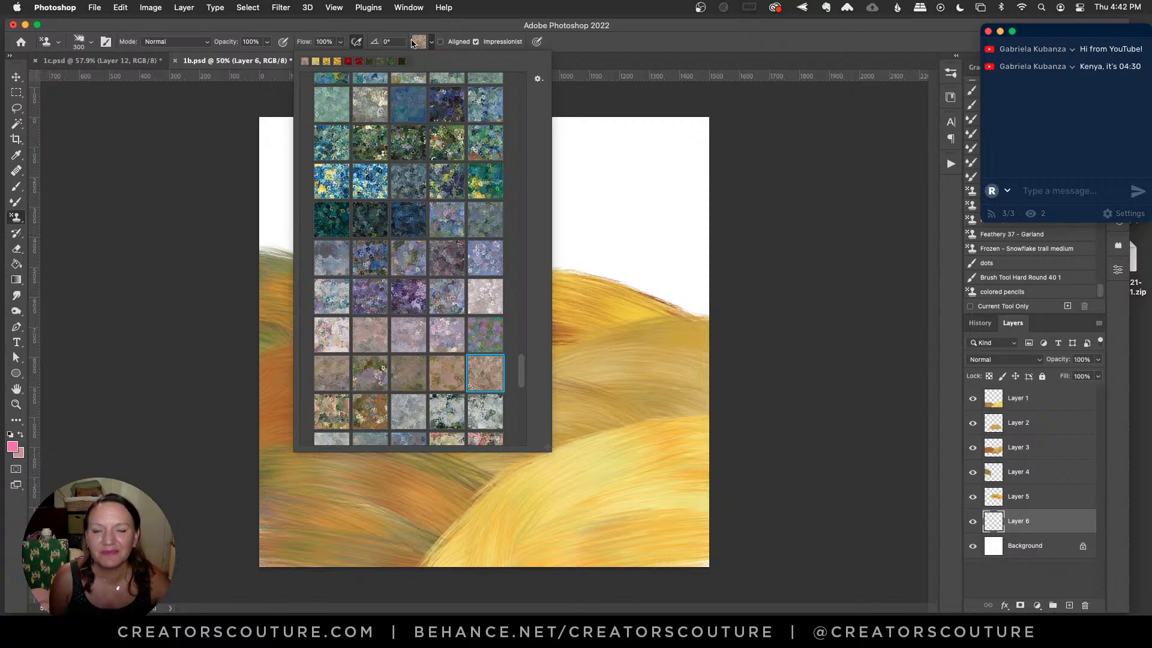
left_click_drag(520, 368, 538, 306)
scroll(540, 270, "up", 3)
left_click(427, 30)
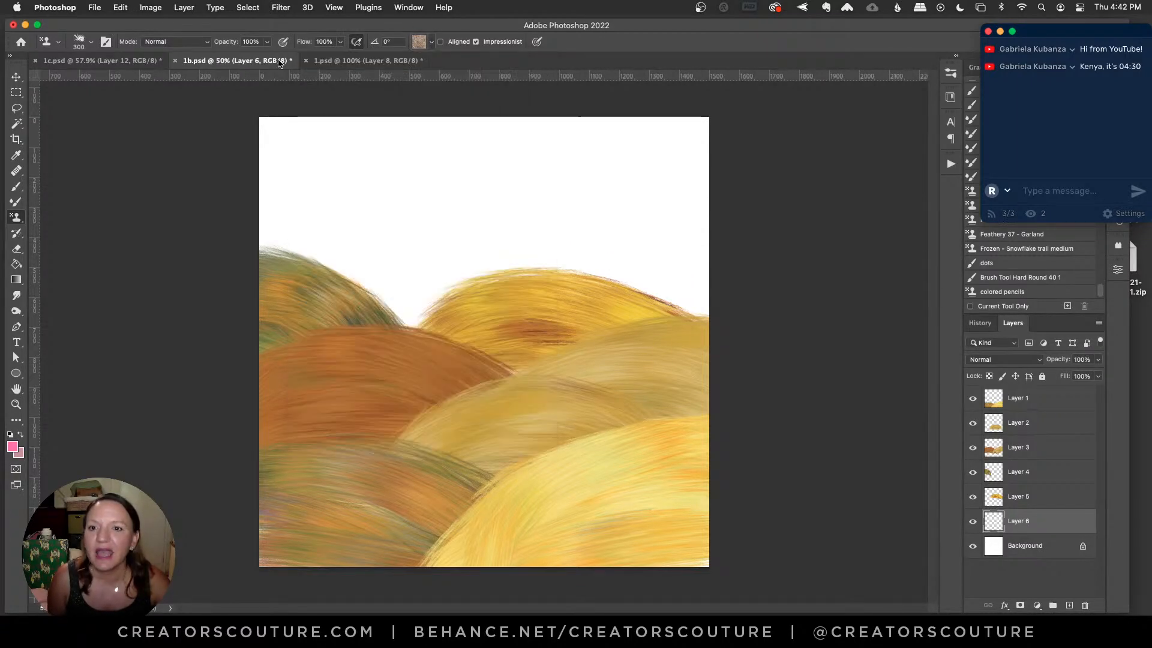
Switch to the 1c.psd document, hide Layer 12 and add a new layer above it
left_click(159, 60)
left_click(364, 60)
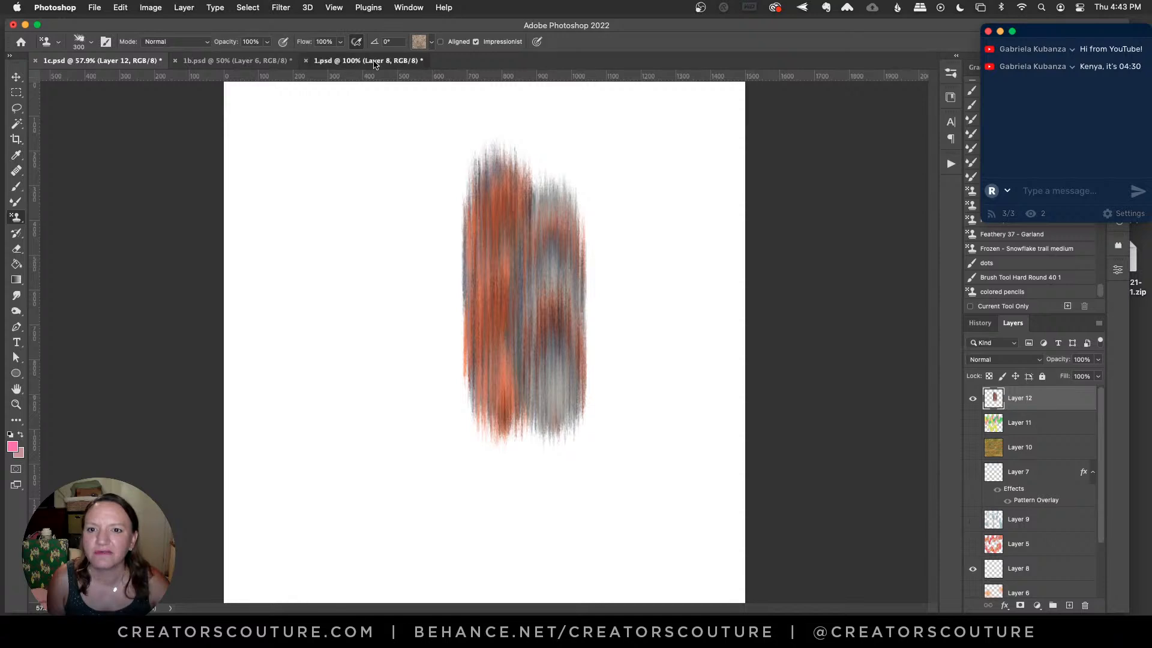
left_click(137, 59)
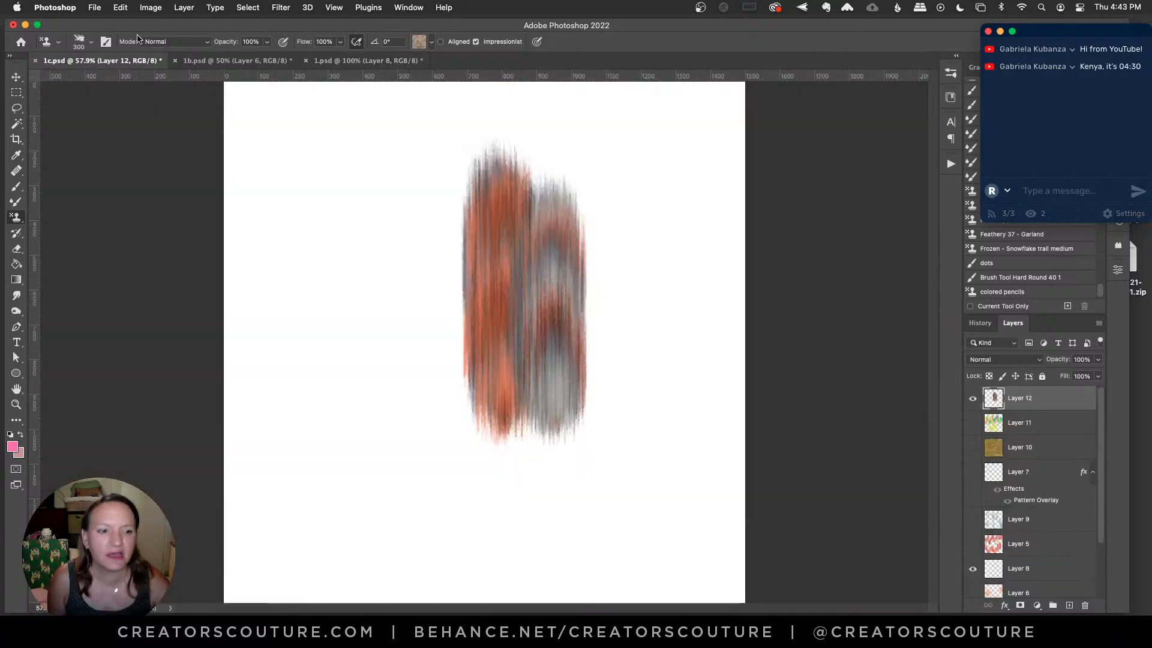
left_click(972, 398)
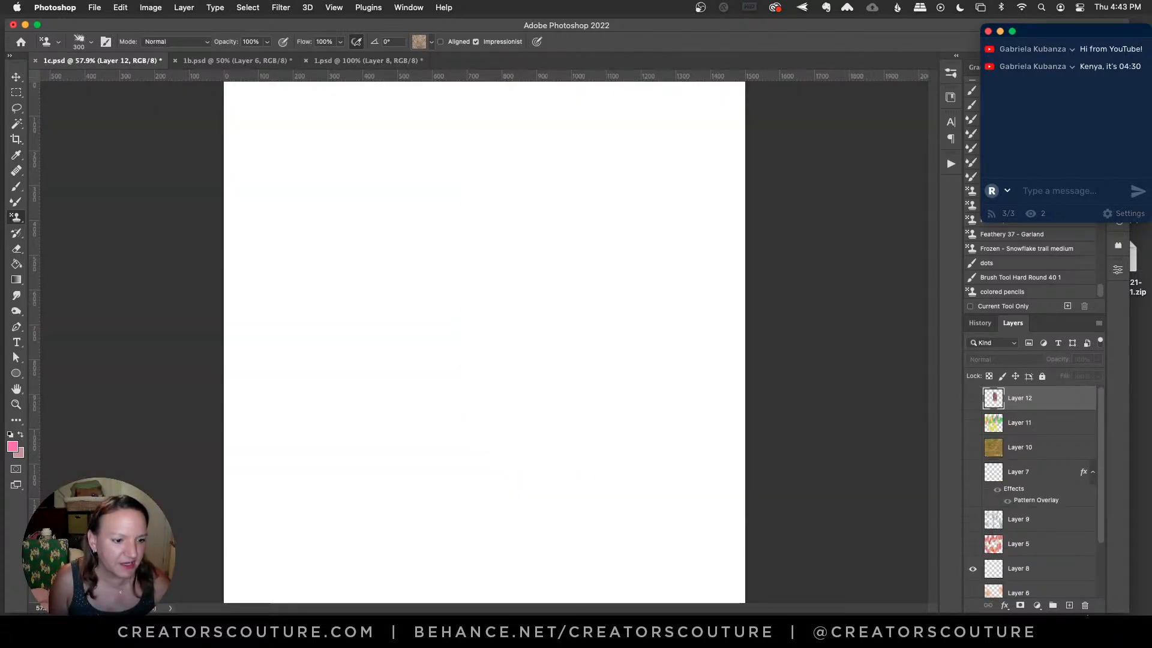
left_click(1070, 605)
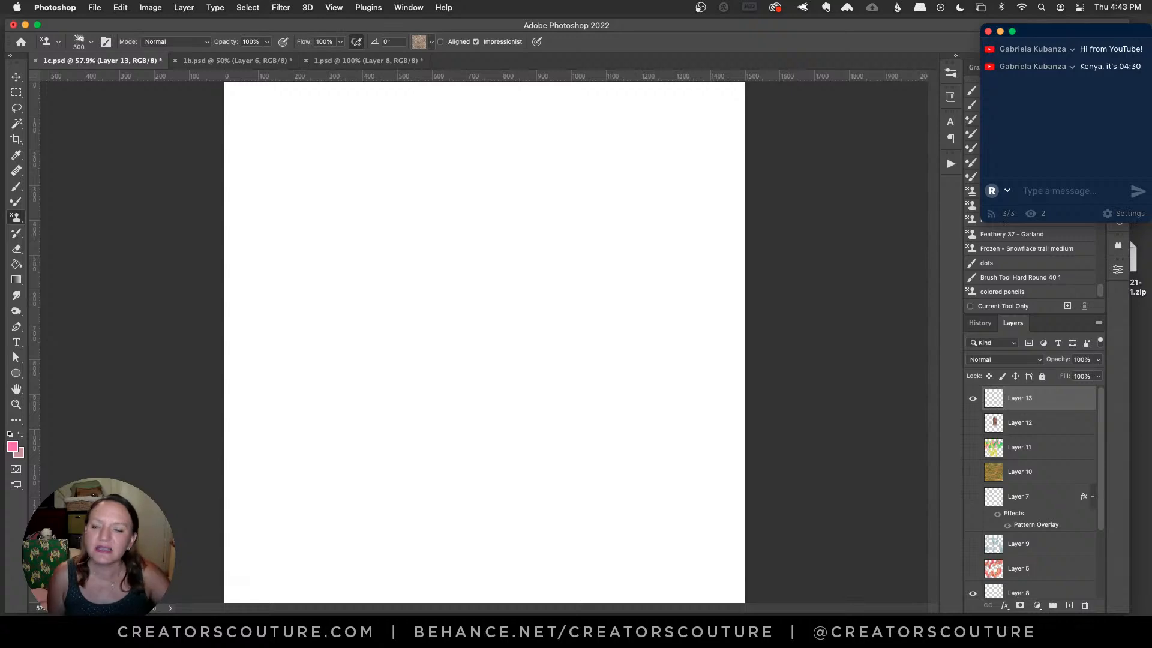
Choose the bright green pattern with yellow flecks from the Palm Beach group for the Pattern Stamp tool
left_click(418, 41)
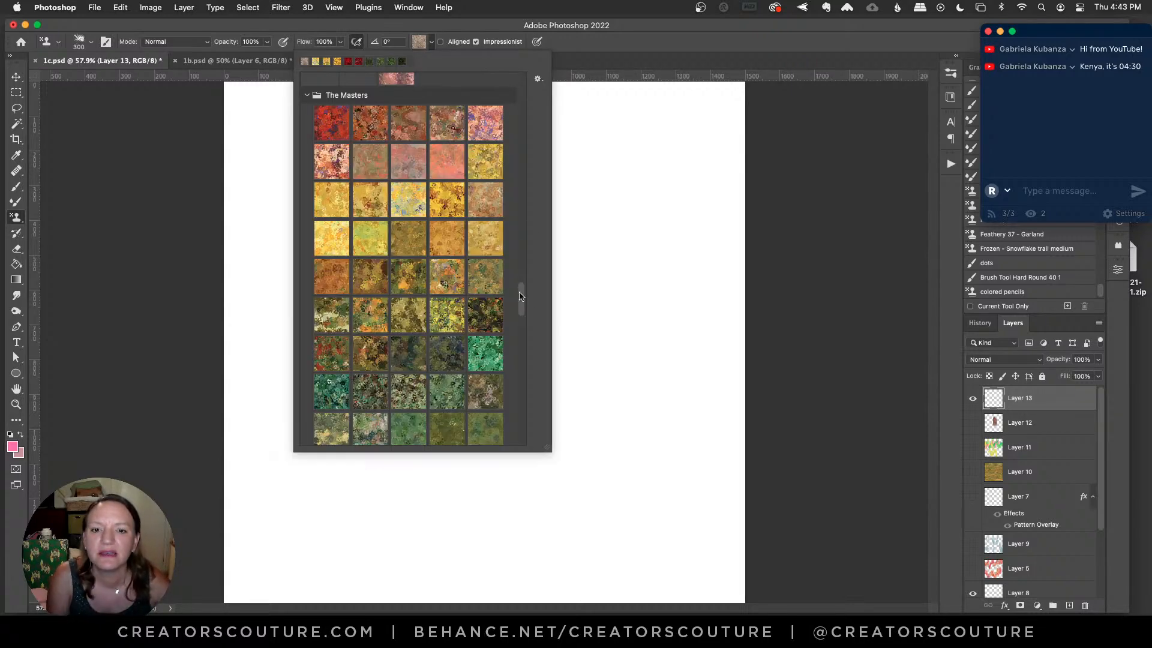
left_click_drag(521, 302, 503, 438)
left_click(451, 317)
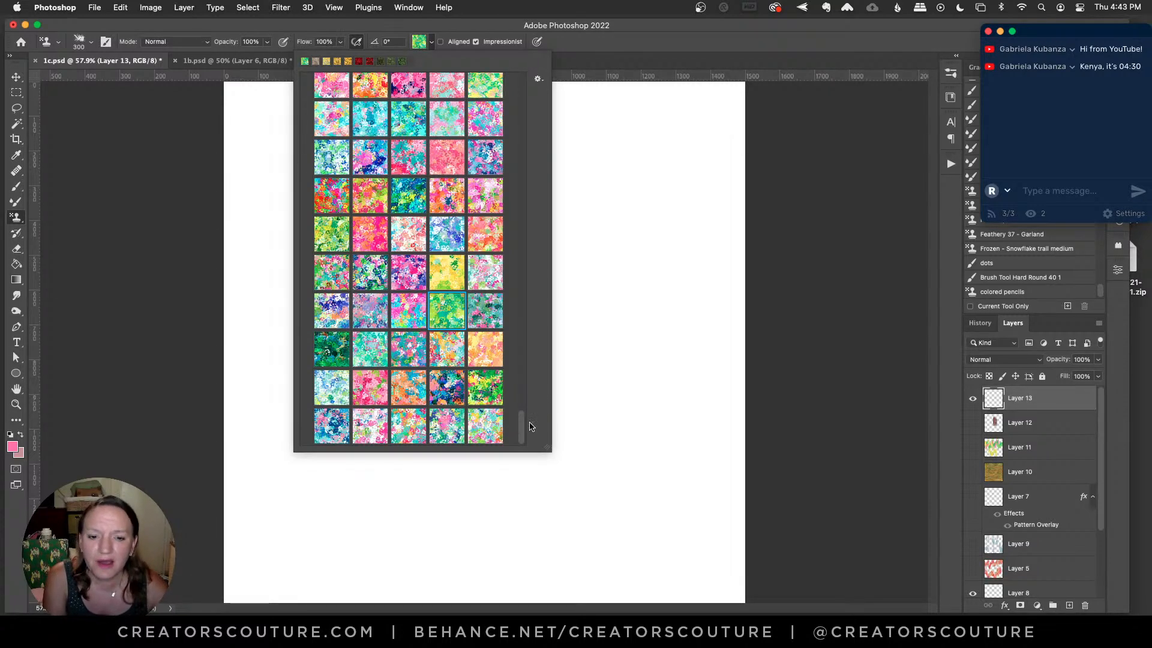
scroll(523, 429, "up", 2)
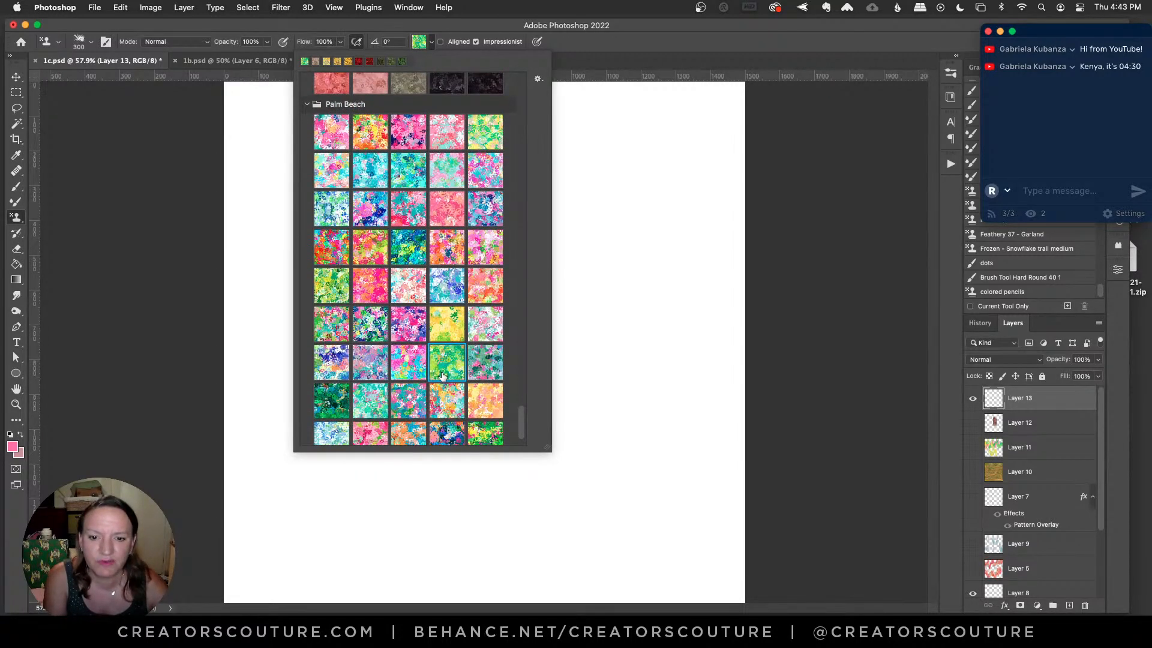
left_click(585, 12)
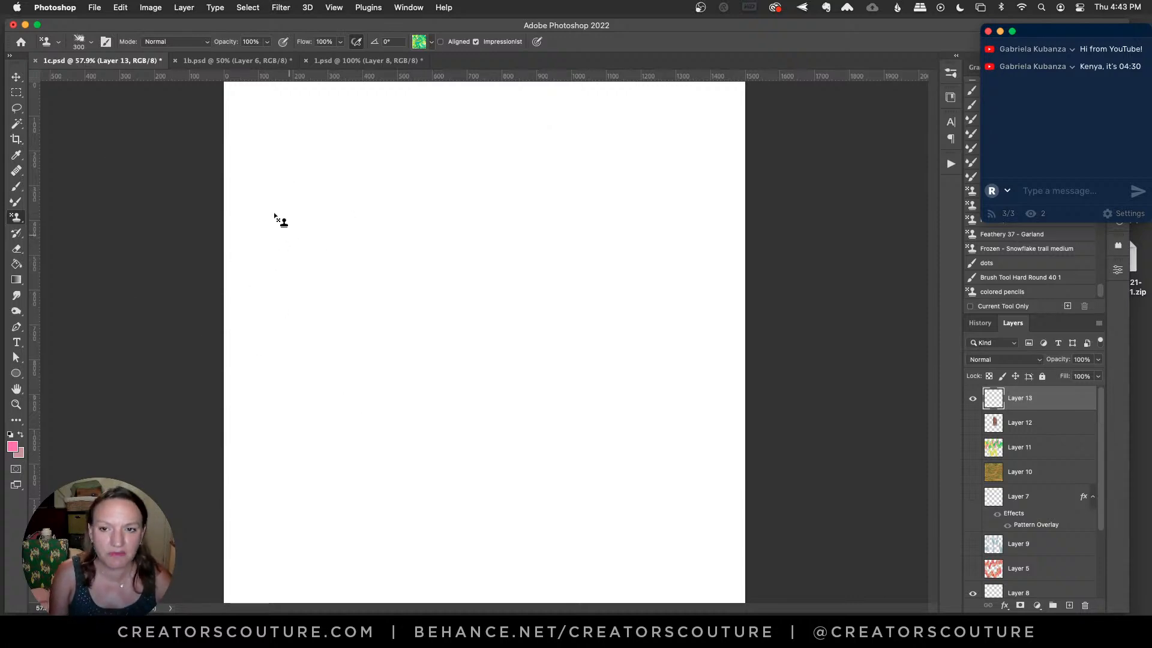
Paint clusters of vertical green streaks on Layer 13 across the upper half and lower right corner of the canvas
mouse_move(230, 188)
left_mouse_down()
mouse_move(239, 355)
mouse_move(263, 261)
mouse_move(264, 384)
mouse_move(279, 265)
mouse_move(281, 366)
mouse_move(286, 375)
mouse_move(299, 290)
mouse_move(299, 386)
mouse_move(309, 378)
mouse_move(318, 254)
mouse_move(319, 387)
mouse_move(336, 209)
mouse_move(348, 303)
mouse_move(358, 219)
mouse_move(355, 329)
mouse_move(382, 197)
mouse_move(371, 324)
mouse_move(391, 157)
mouse_move(392, 272)
mouse_move(398, 156)
mouse_move(389, 322)
left_mouse_up()
mouse_move(417, 187)
left_mouse_down()
mouse_move(424, 290)
mouse_move(434, 170)
mouse_move(426, 337)
mouse_move(440, 216)
mouse_move(438, 353)
mouse_move(450, 234)
mouse_move(440, 375)
mouse_move(449, 245)
mouse_move(459, 397)
mouse_move(468, 288)
mouse_move(465, 427)
mouse_move(480, 309)
mouse_move(488, 402)
mouse_move(498, 354)
left_mouse_up()
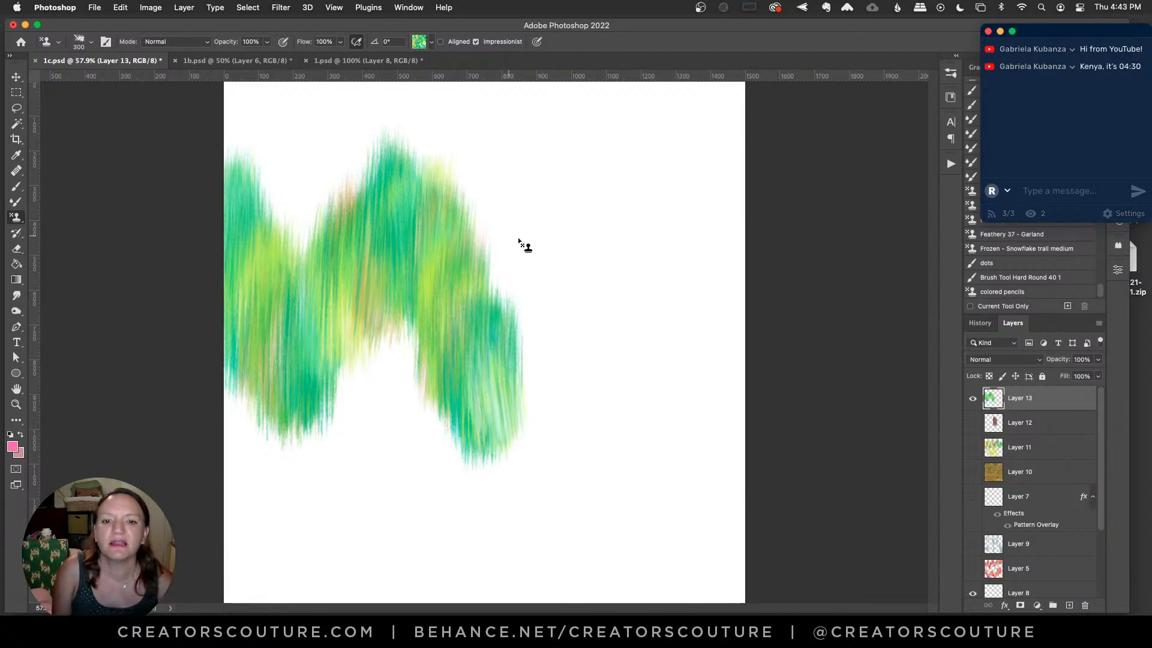
mouse_move(602, 185)
left_mouse_down()
mouse_move(611, 232)
mouse_move(575, 178)
mouse_move(626, 247)
mouse_move(635, 160)
mouse_move(633, 275)
mouse_move(610, 279)
mouse_move(591, 252)
mouse_move(582, 213)
mouse_move(646, 200)
mouse_move(655, 306)
mouse_move(684, 254)
mouse_move(696, 372)
left_mouse_up()
key("super+z")
key("super+z")
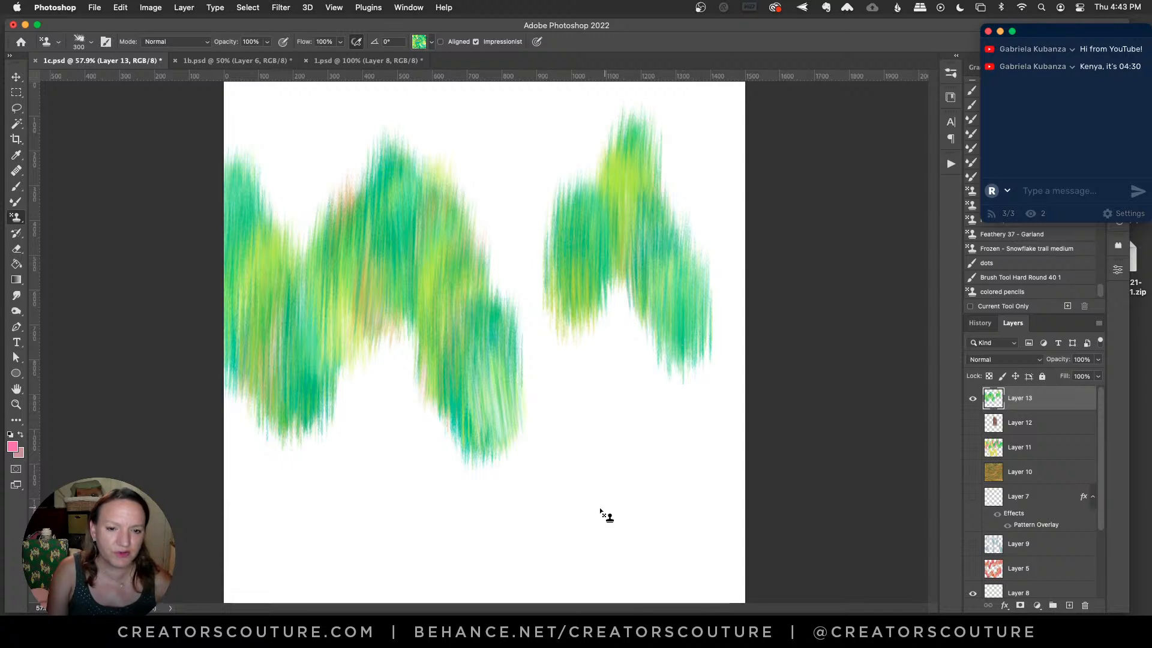
mouse_move(595, 430)
left_mouse_down()
mouse_move(604, 527)
mouse_move(576, 481)
mouse_move(555, 570)
mouse_move(591, 522)
left_mouse_up()
mouse_move(635, 508)
left_mouse_down()
mouse_move(645, 486)
mouse_move(658, 573)
mouse_move(675, 493)
mouse_move(677, 599)
mouse_move(710, 451)
mouse_move(709, 556)
left_mouse_up()
Choose the yellow Palm Beach pattern for the Pattern Stamp tool and add a new layer above Layer 13
left_click(429, 43)
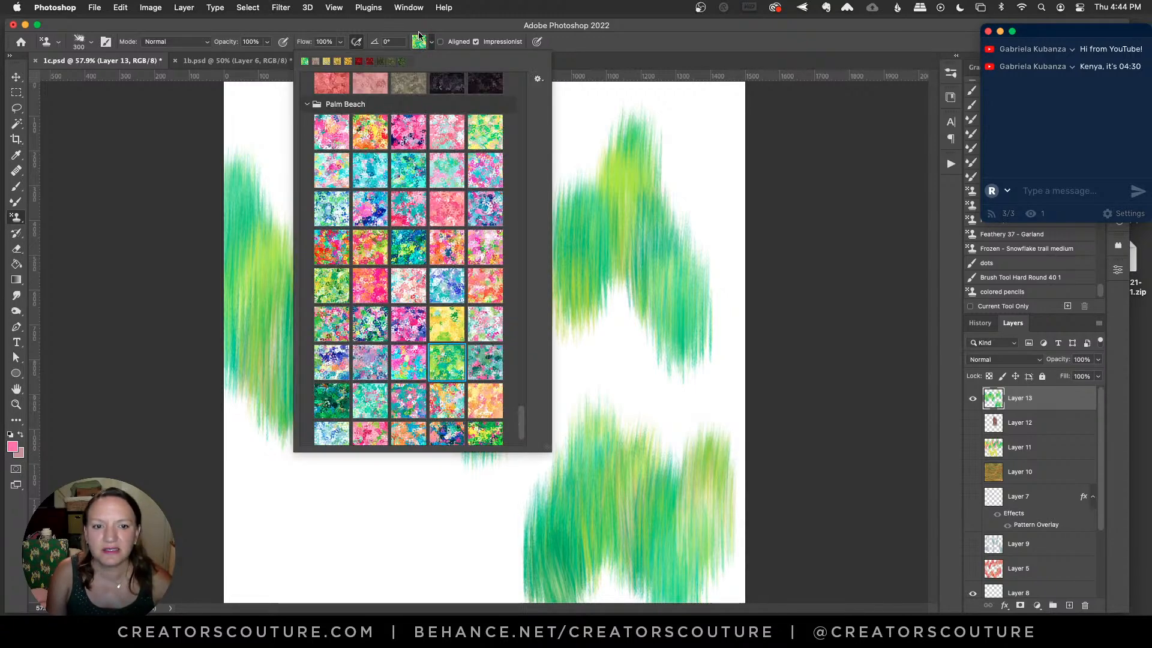
left_click(445, 324)
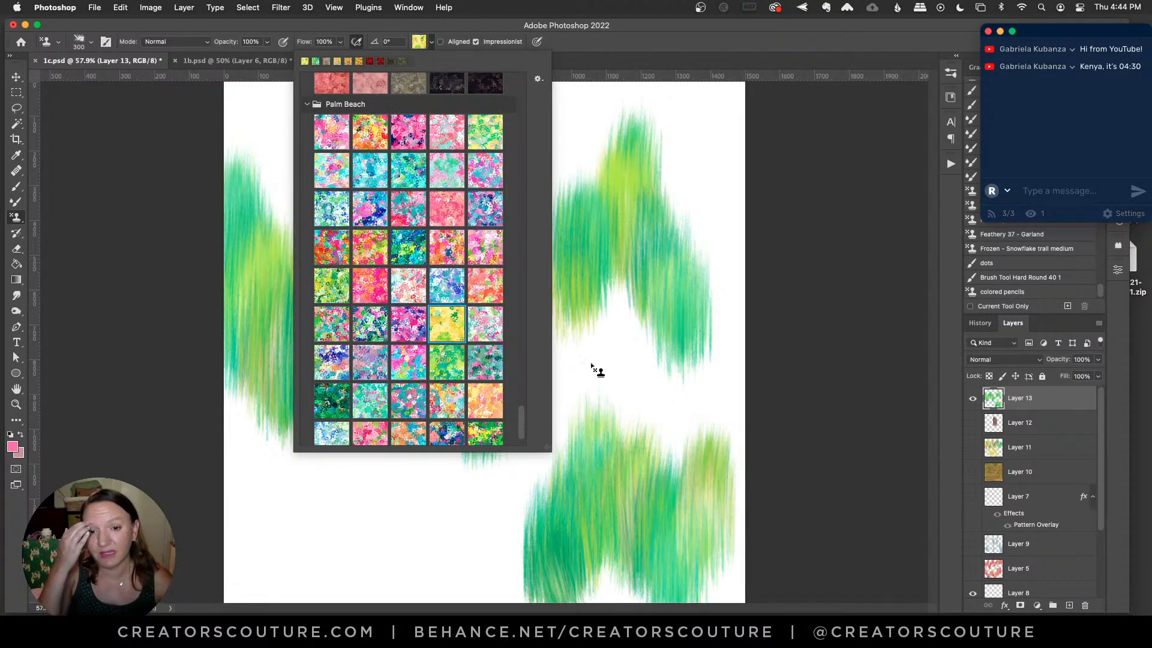
left_click(1069, 605)
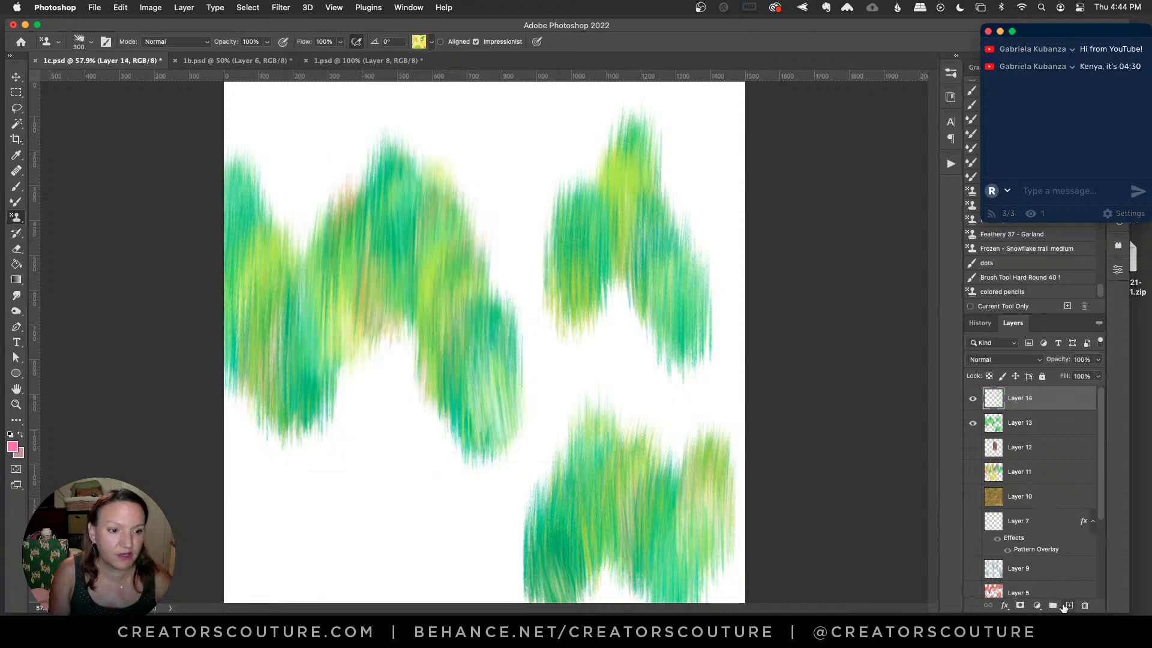
Paint scattered yellow streaky strokes over and beside the green clusters on Layer 14
left_click_drag(278, 213, 276, 334)
mouse_move(360, 362)
left_mouse_down()
mouse_move(330, 346)
mouse_move(321, 459)
mouse_move(300, 394)
mouse_move(291, 424)
mouse_move(285, 410)
mouse_move(299, 467)
left_mouse_up()
mouse_move(560, 172)
left_mouse_down()
mouse_move(541, 247)
mouse_move(531, 160)
mouse_move(511, 268)
left_mouse_up()
mouse_move(676, 227)
left_mouse_down()
mouse_move(666, 316)
mouse_move(700, 236)
mouse_move(693, 325)
mouse_move(713, 213)
mouse_move(715, 329)
left_mouse_up()
mouse_move(582, 492)
left_mouse_down()
mouse_move(586, 566)
mouse_move(596, 560)
mouse_move(527, 596)
mouse_move(504, 576)
mouse_move(490, 594)
mouse_move(478, 552)
mouse_move(459, 597)
left_mouse_up()
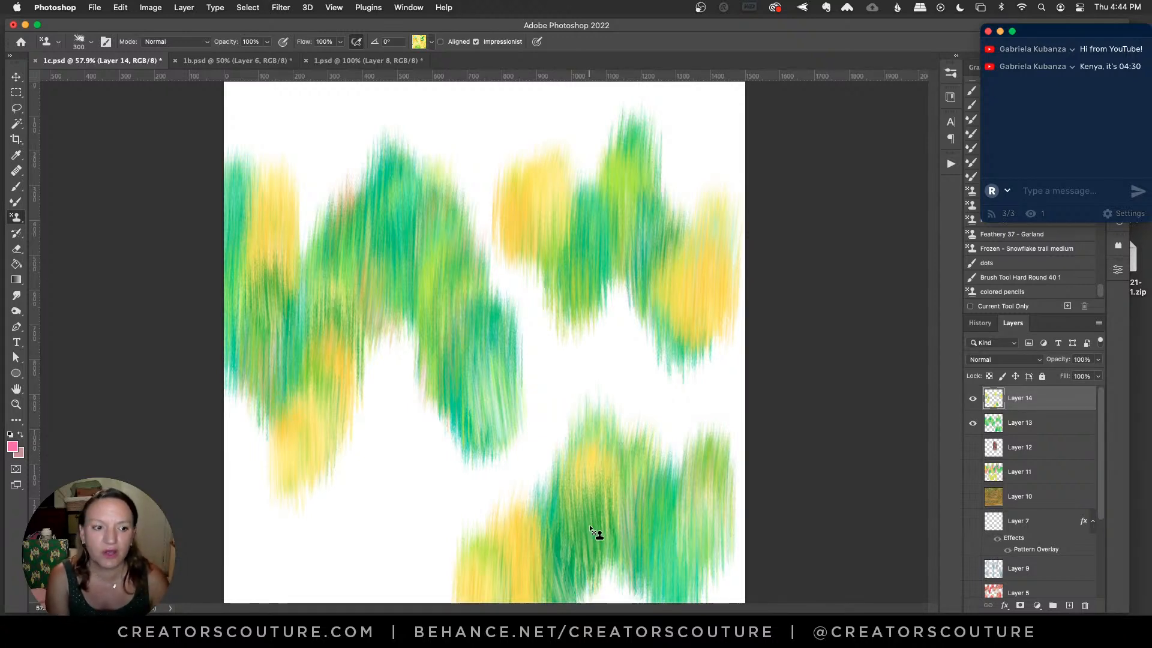
Add a new layer above Layer 14 and choose the pink, blue and purple Palm Beach pattern for the Pattern Stamp tool
left_click(1069, 605)
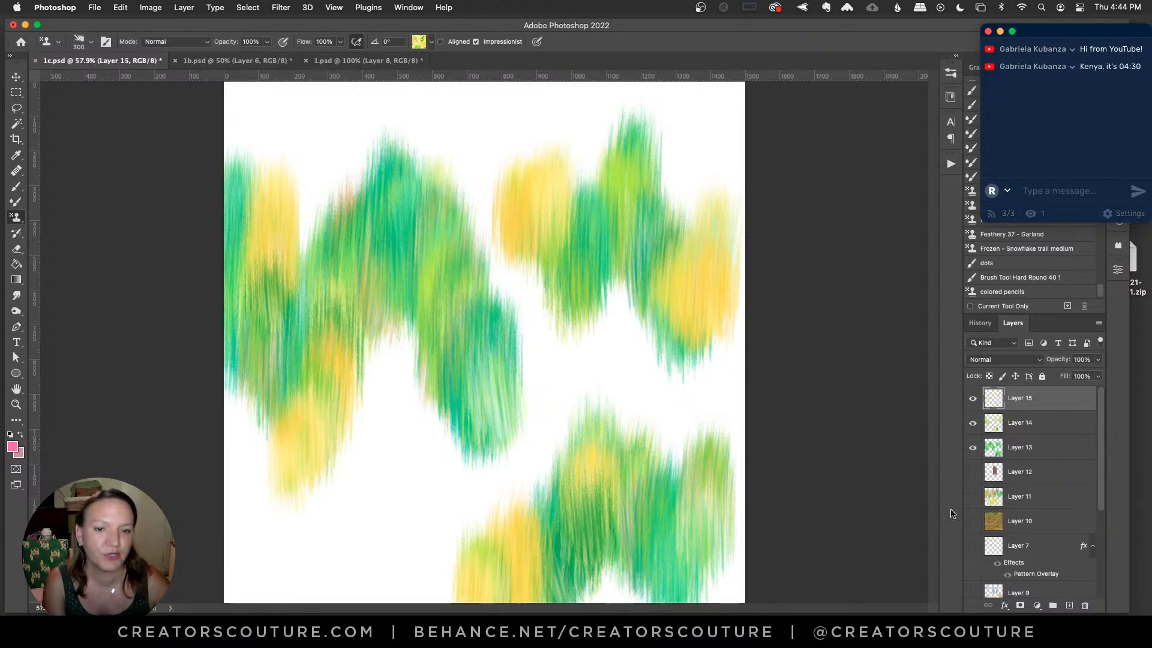
left_click(419, 42)
left_click(369, 282)
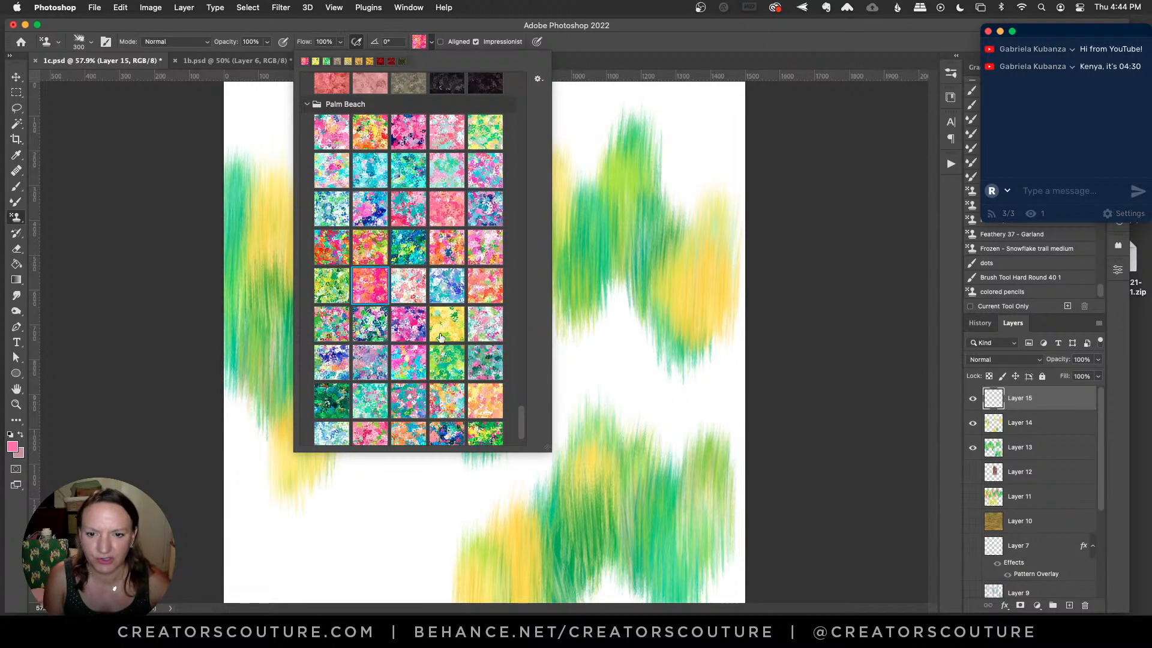
left_click(413, 369)
left_click(603, 77)
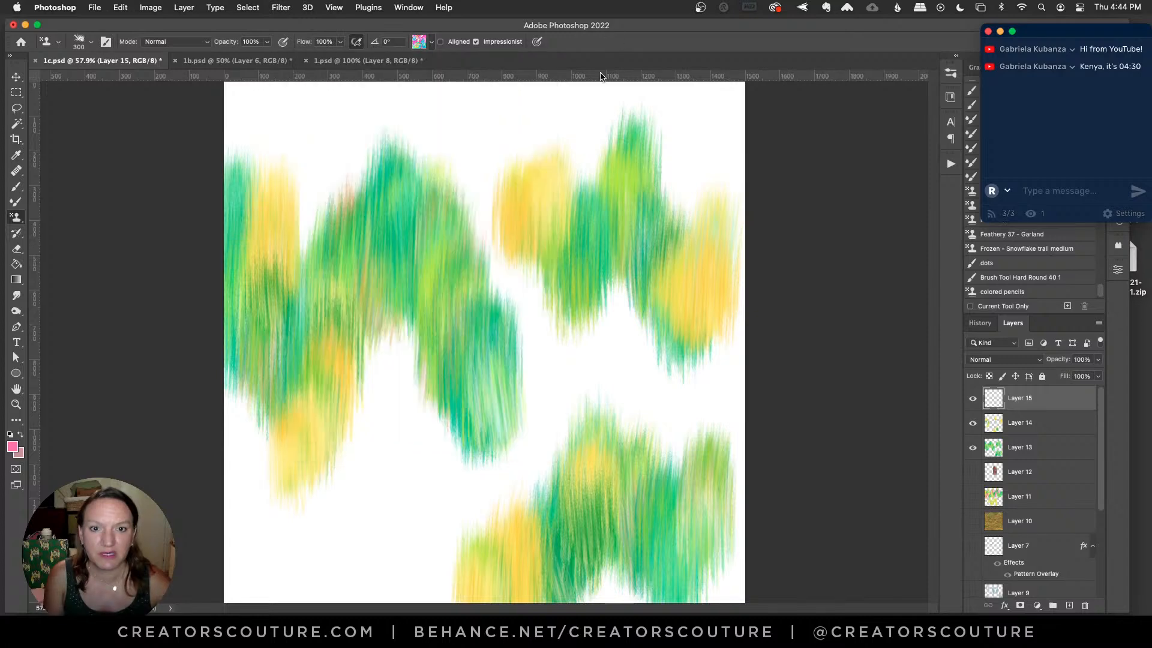
Paint pink, blue and purple streaky strokes on Layer 15 over the green and yellow clusters and in the lower left gap
left_click_drag(347, 291, 340, 376)
key("super+z")
left_click_drag(355, 278, 337, 336)
mouse_move(287, 223)
left_mouse_down()
mouse_move(294, 300)
mouse_move(269, 310)
mouse_move(242, 190)
mouse_move(251, 385)
left_mouse_up()
mouse_move(478, 305)
left_mouse_down()
mouse_move(484, 381)
mouse_move(499, 377)
mouse_move(509, 463)
mouse_move(523, 390)
left_mouse_up()
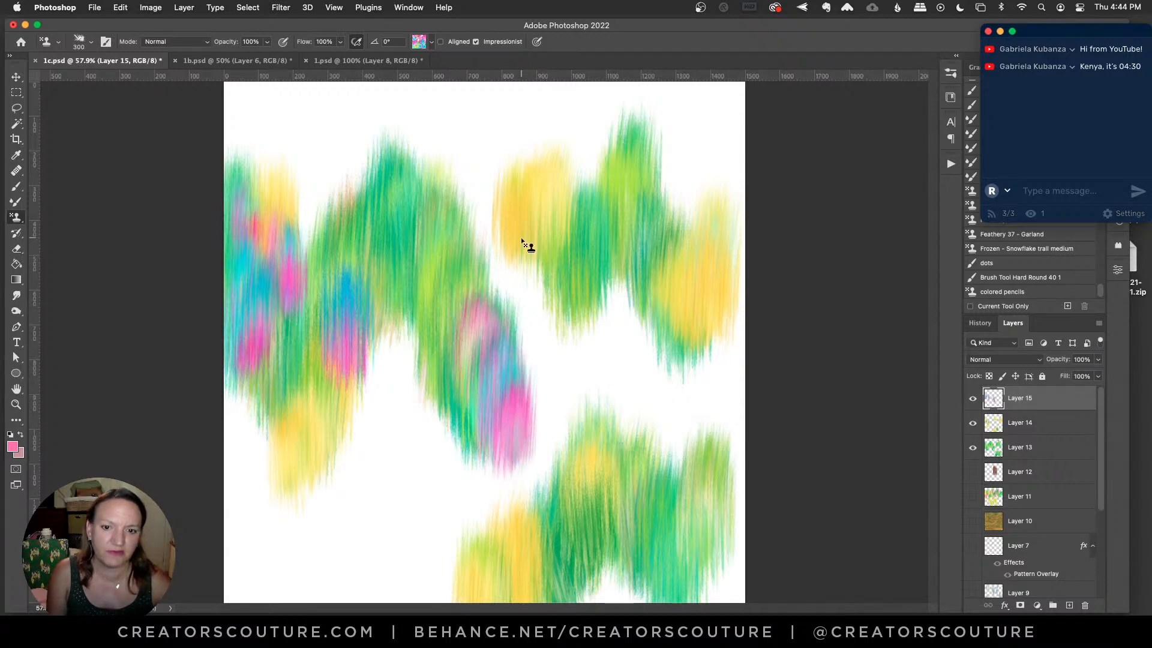
mouse_move(678, 190)
left_mouse_down()
mouse_move(655, 255)
mouse_move(650, 220)
mouse_move(616, 236)
mouse_move(610, 322)
mouse_move(599, 275)
mouse_move(584, 273)
mouse_move(582, 361)
mouse_move(576, 285)
mouse_move(565, 294)
mouse_move(581, 385)
left_mouse_up()
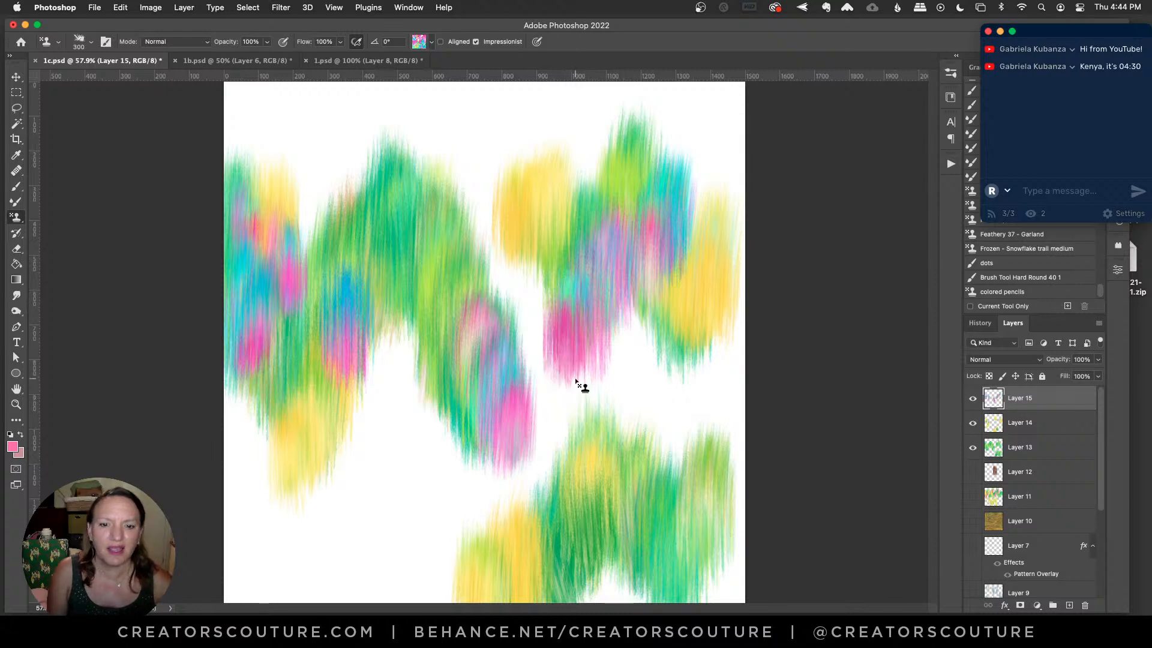
left_click_drag(619, 530, 612, 558)
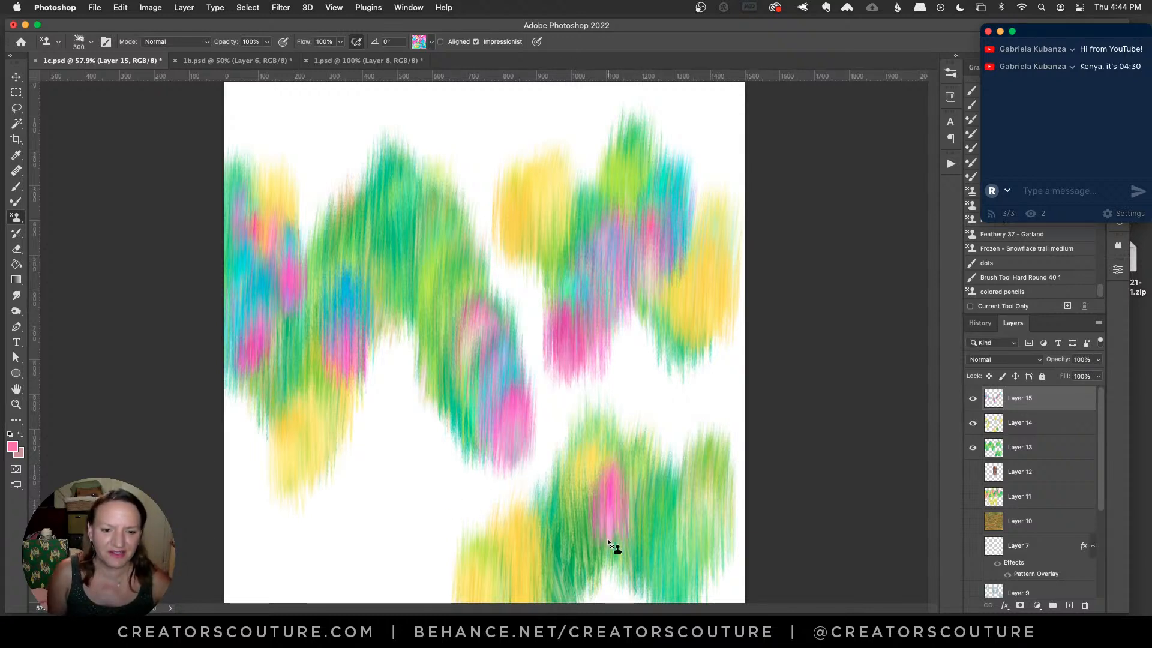
mouse_move(570, 522)
left_mouse_down()
mouse_move(548, 594)
mouse_move(516, 508)
left_mouse_up()
mouse_move(376, 457)
left_mouse_down()
mouse_move(373, 544)
mouse_move(373, 466)
mouse_move(361, 564)
mouse_move(341, 515)
mouse_move(322, 589)
left_mouse_up()
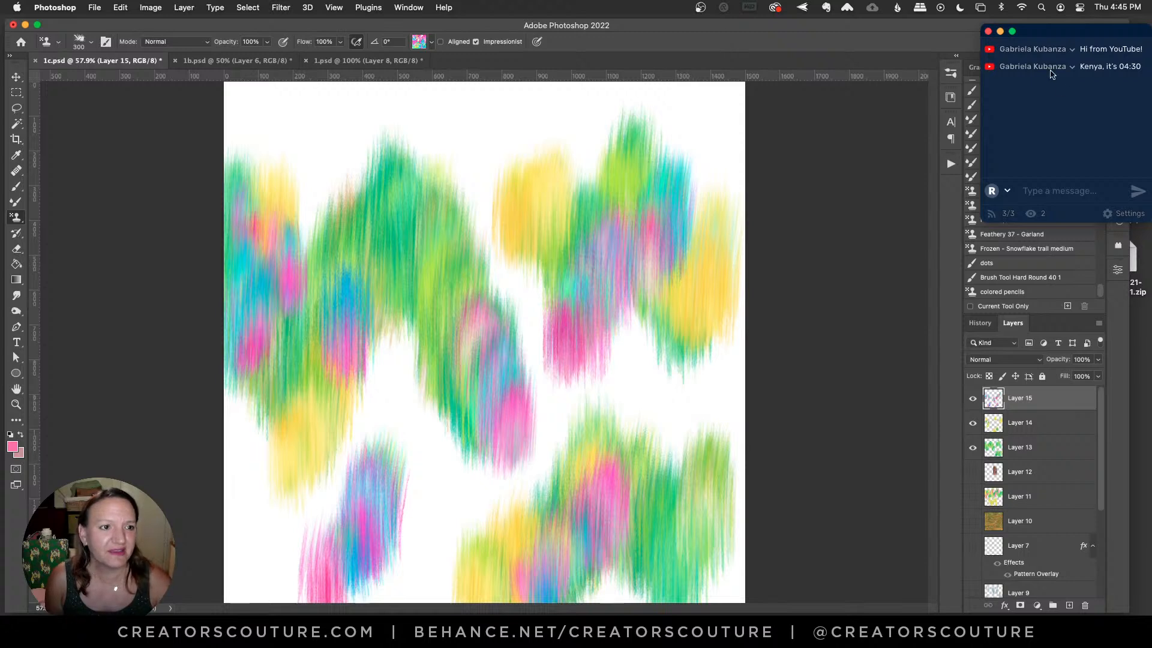
Shift the Restream Chat window slightly and paint a pink and blue stroke between the upper green and yellow clusters
left_click_drag(1049, 35, 1042, 43)
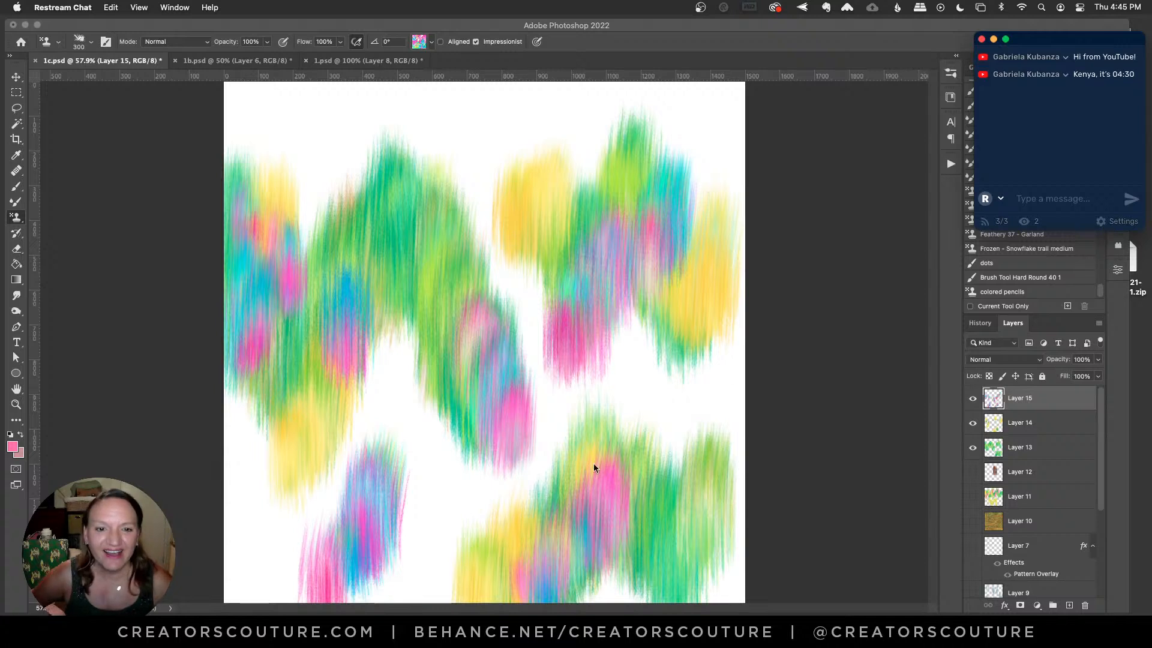
left_click(472, 160)
mouse_move(498, 183)
left_mouse_down()
mouse_move(488, 161)
mouse_move(486, 220)
mouse_move(492, 144)
mouse_move(485, 262)
left_mouse_up()
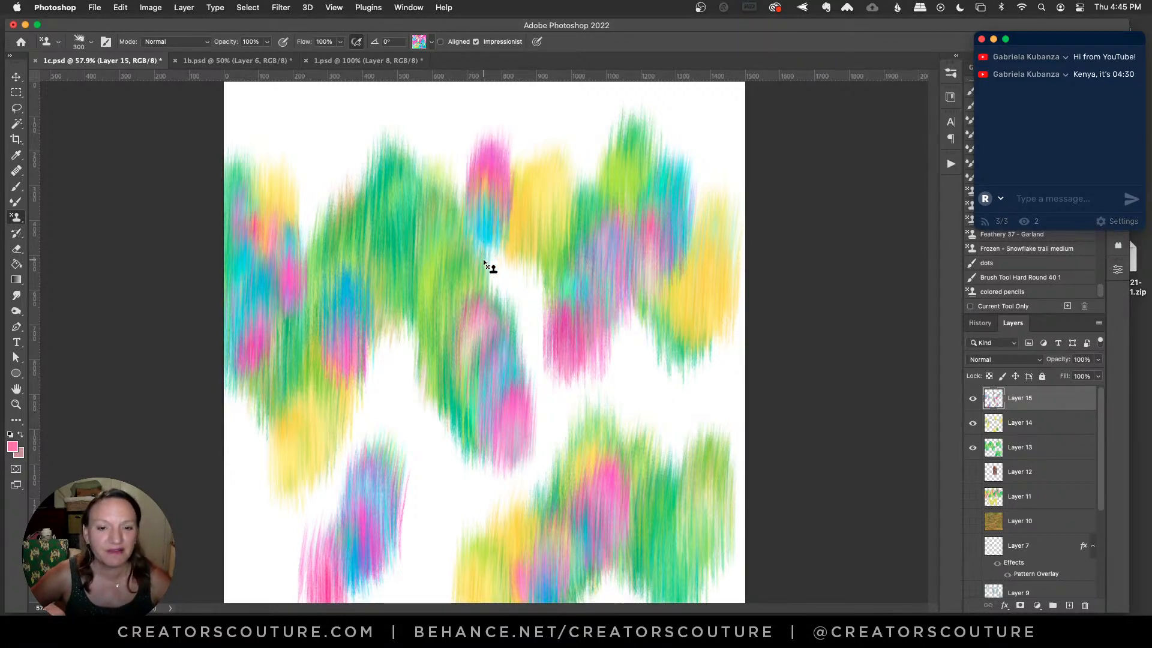